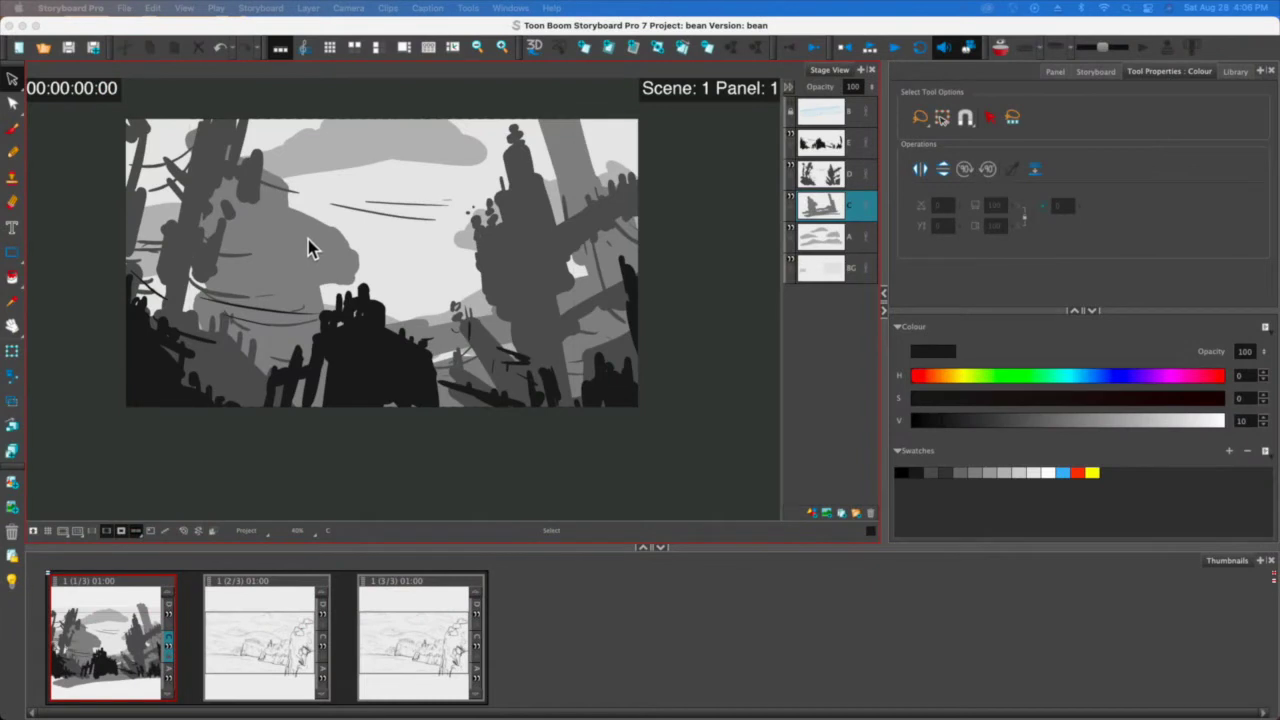
click(310, 246)
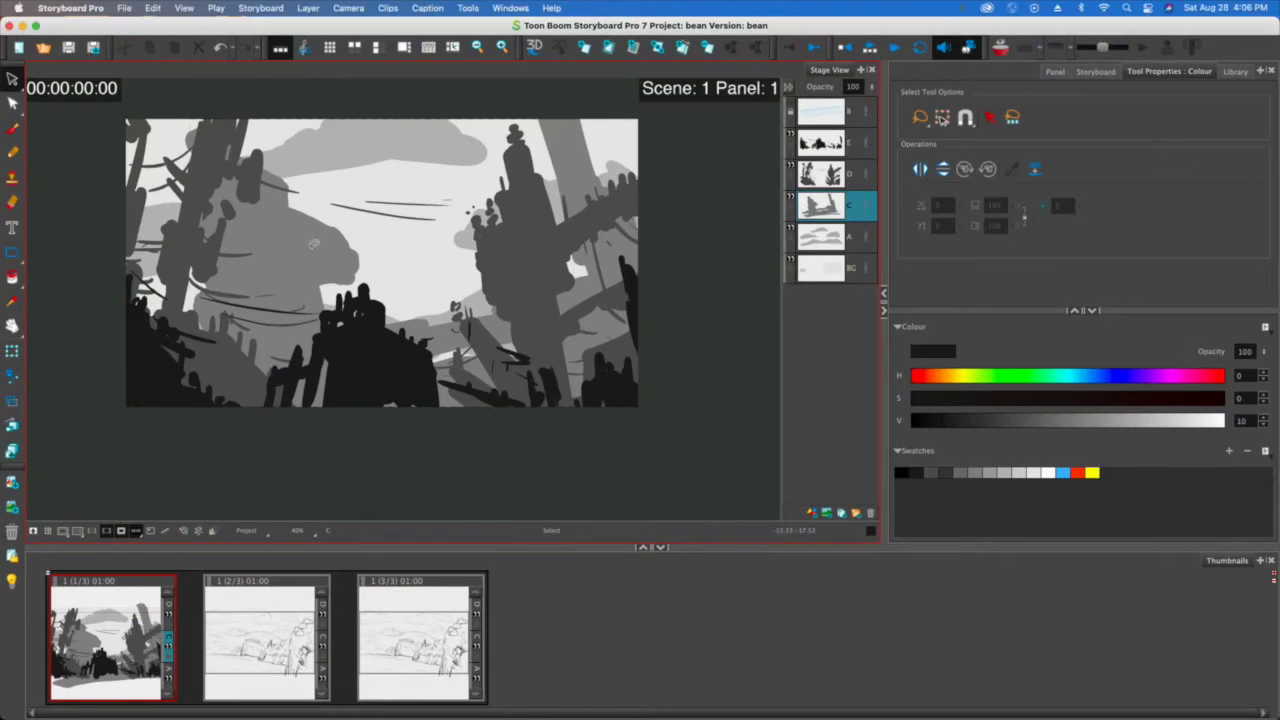
drag(336, 299, 338, 298)
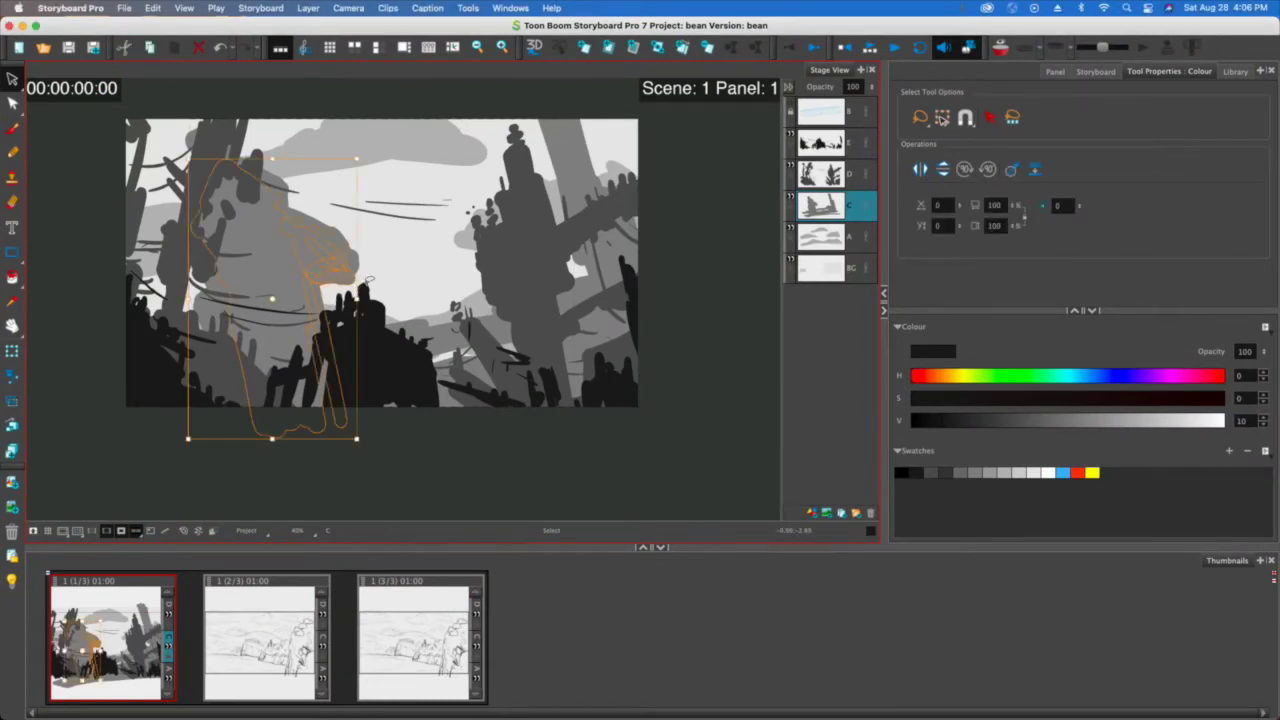
key(Delete)
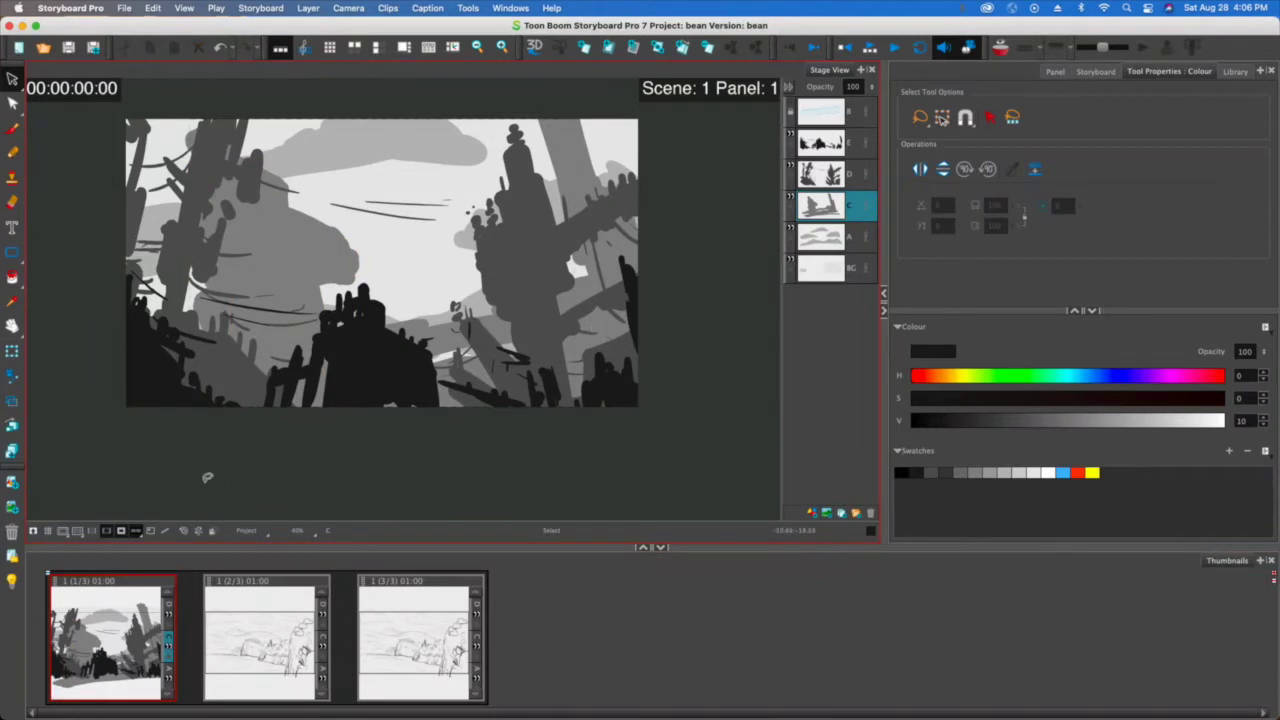
Step: Duplicate the first storyboard panel of scene 1 so the copy follows it as panel 2
right_click(108, 588)
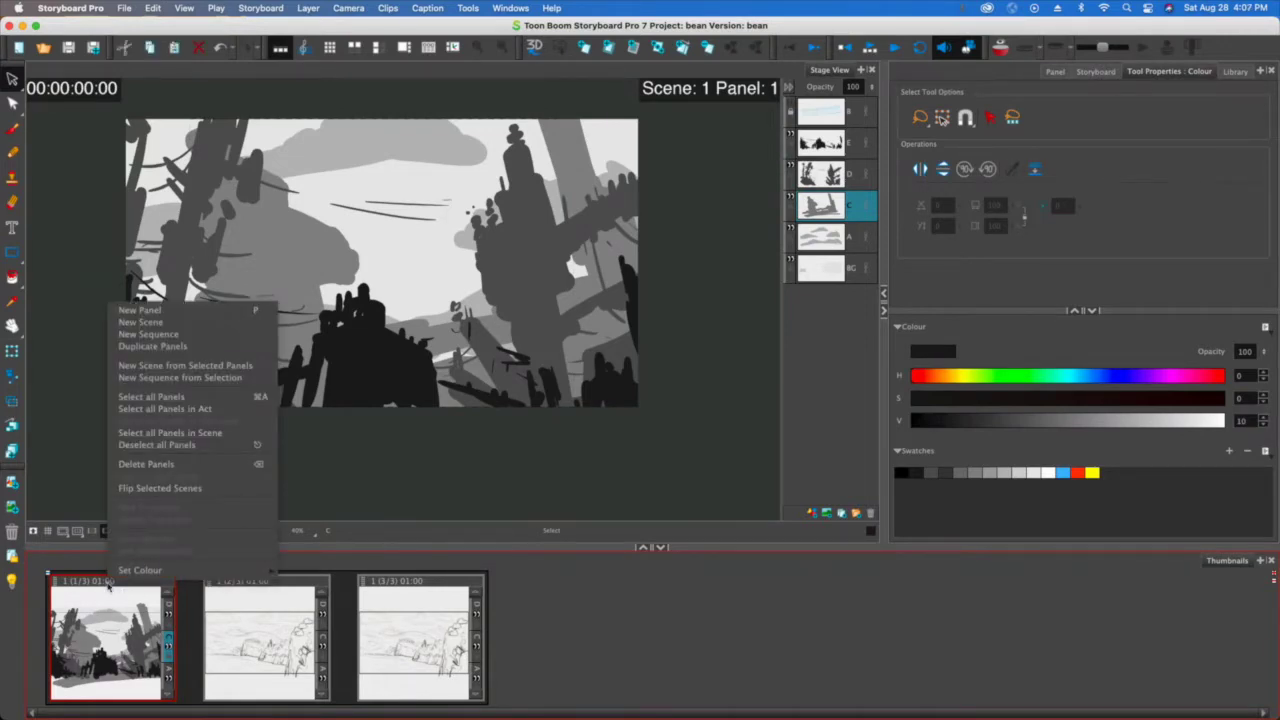
click(185, 348)
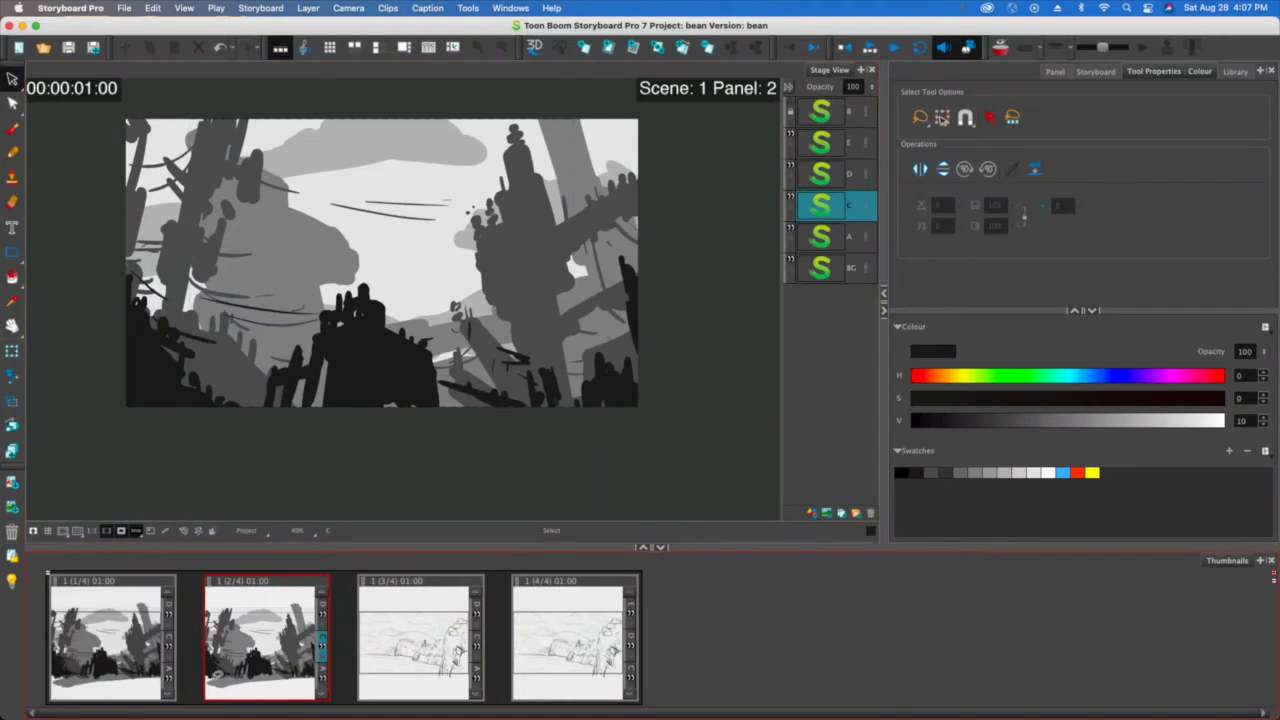
click(421, 469)
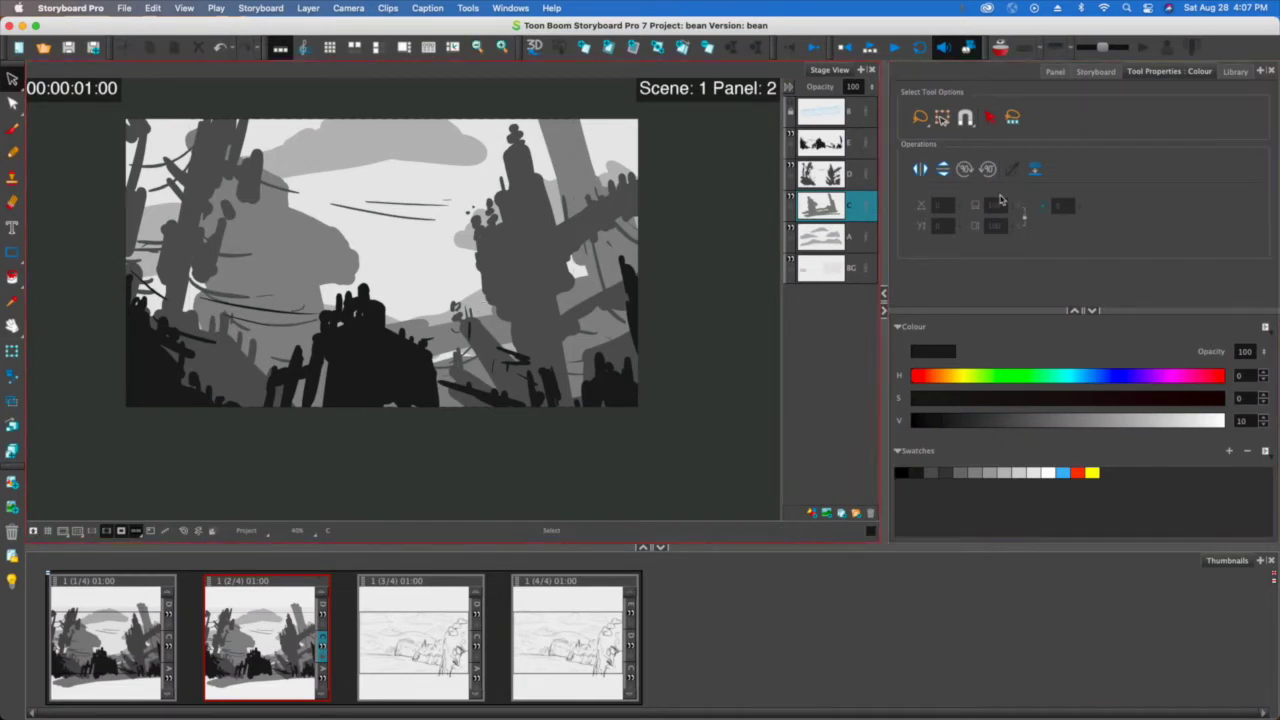
Step: Duplicate layer C in the copied second panel
click(114, 597)
click(271, 598)
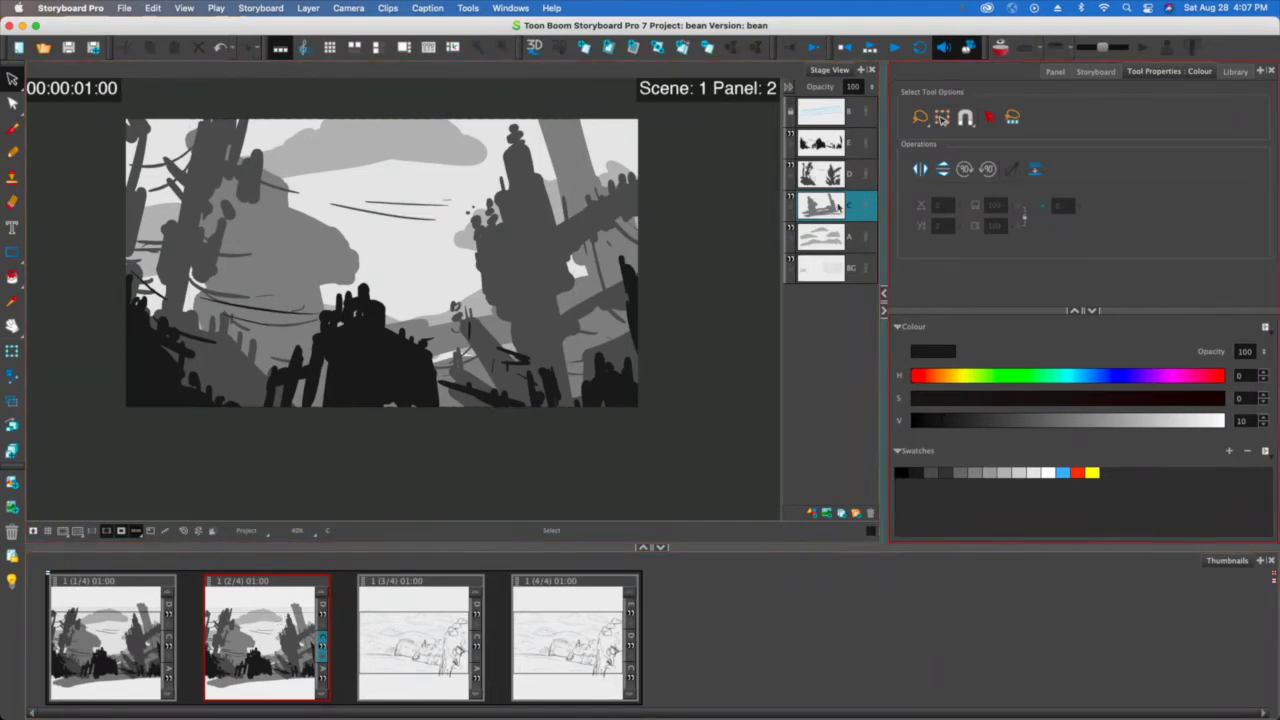
right_click(833, 210)
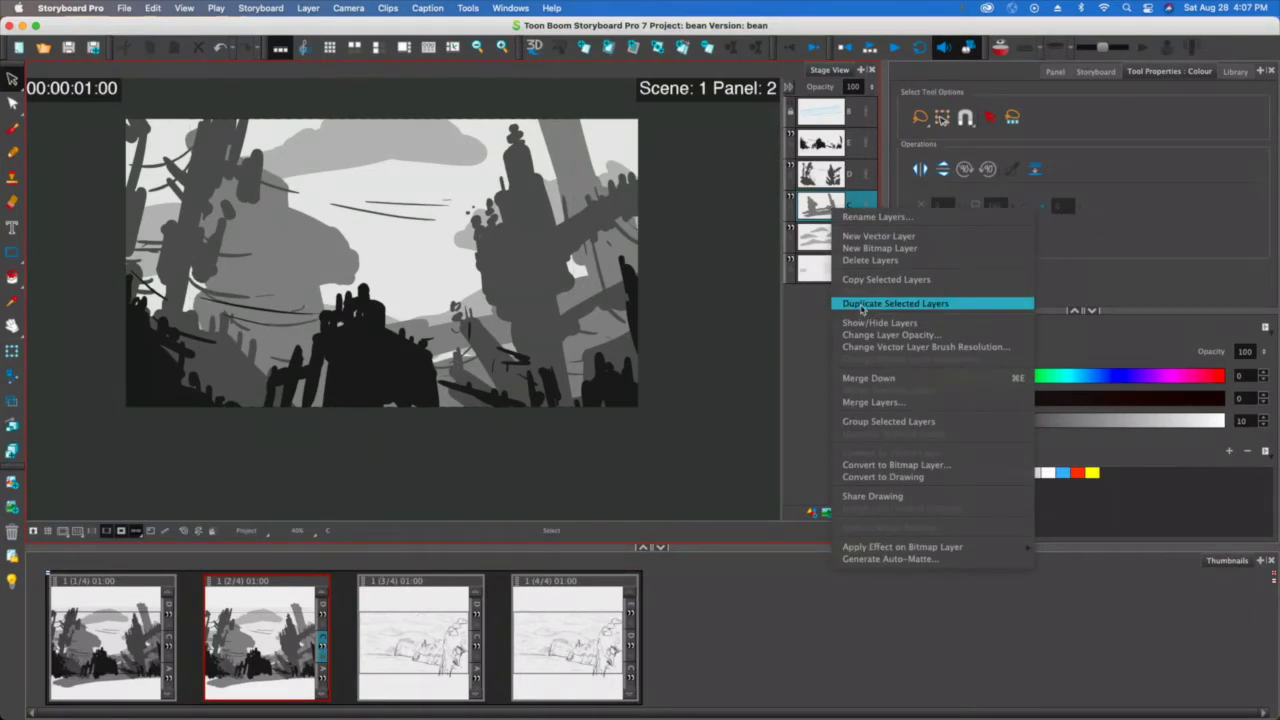
click(862, 306)
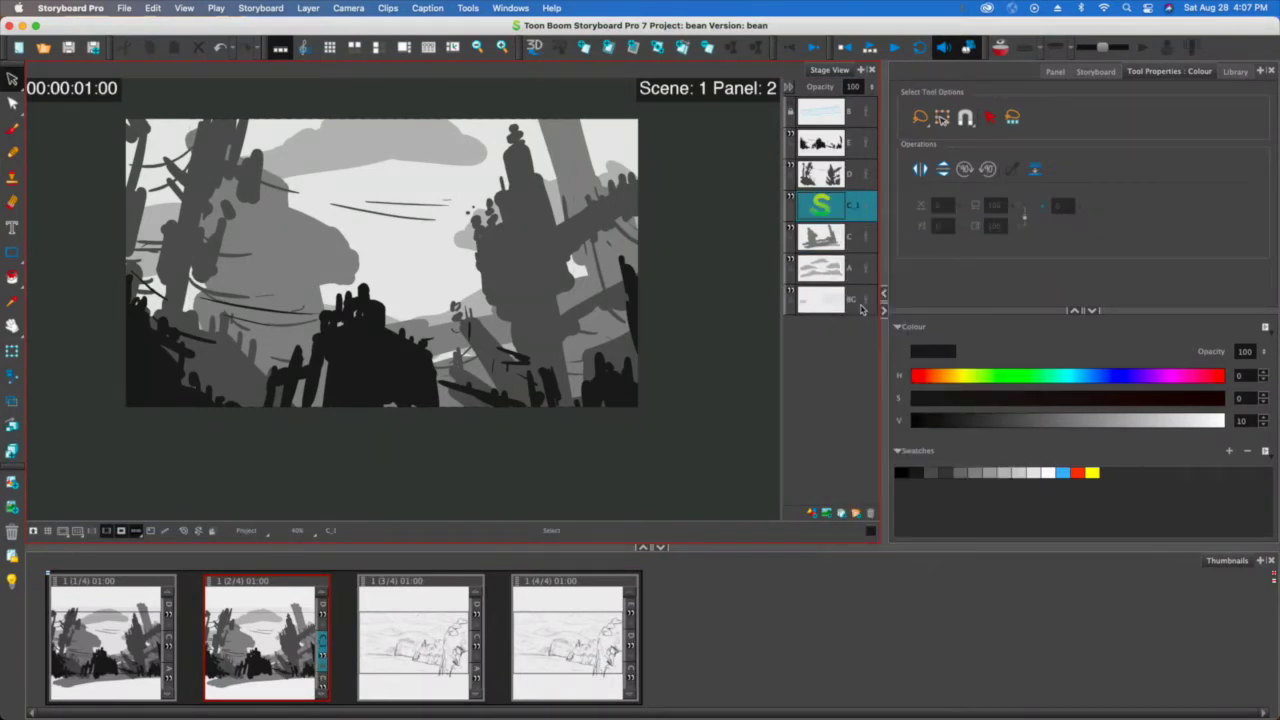
Step: Select all artwork on the duplicate layer C_1 and mirror it horizontally, flipping it out beyond the frame's left edge
click(13, 80)
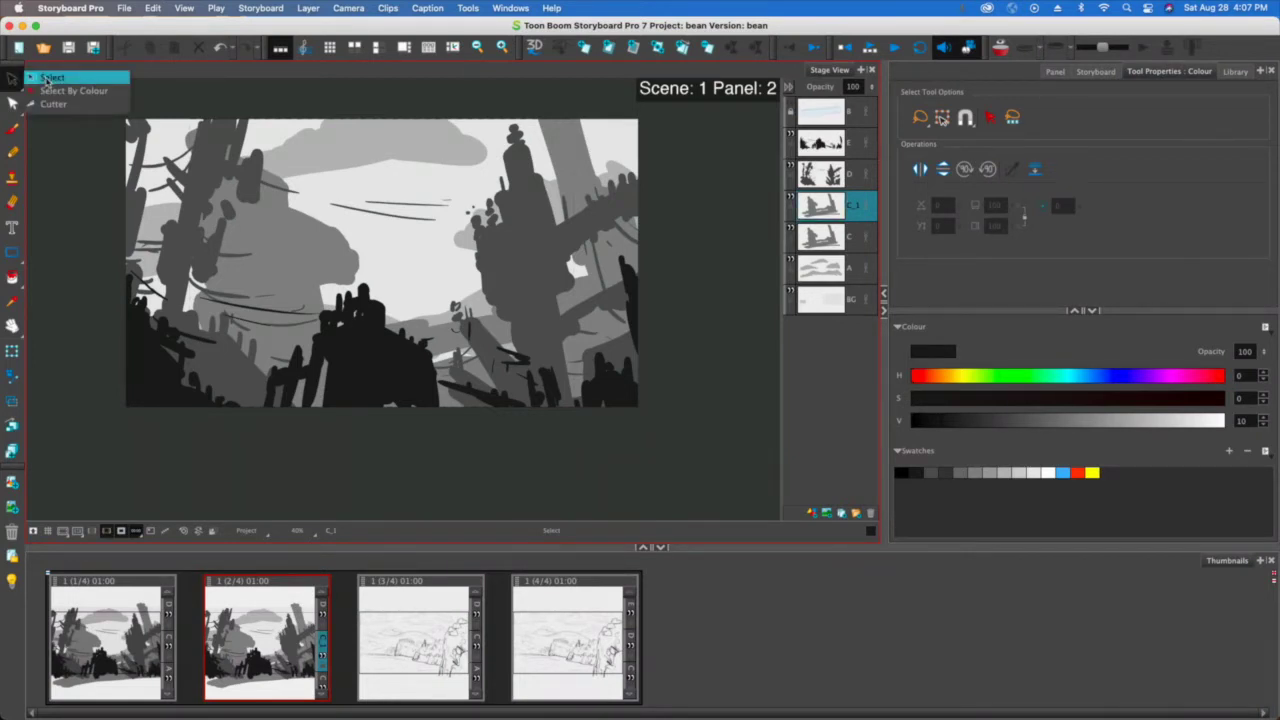
click(47, 78)
mouse_move(98, 215)
mouse_down()
mouse_move(255, 128)
mouse_move(523, 457)
mouse_move(72, 286)
mouse_up()
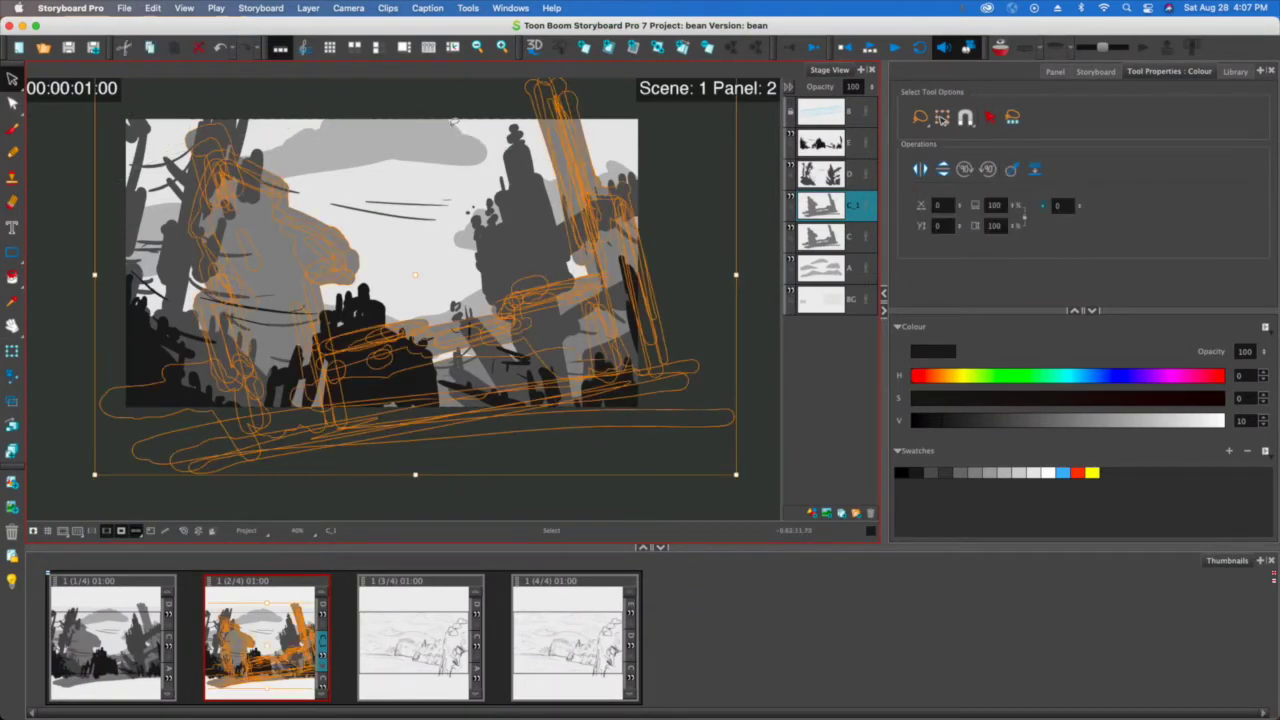
scroll(306, 283, up, 3)
scroll(306, 283, down, 5)
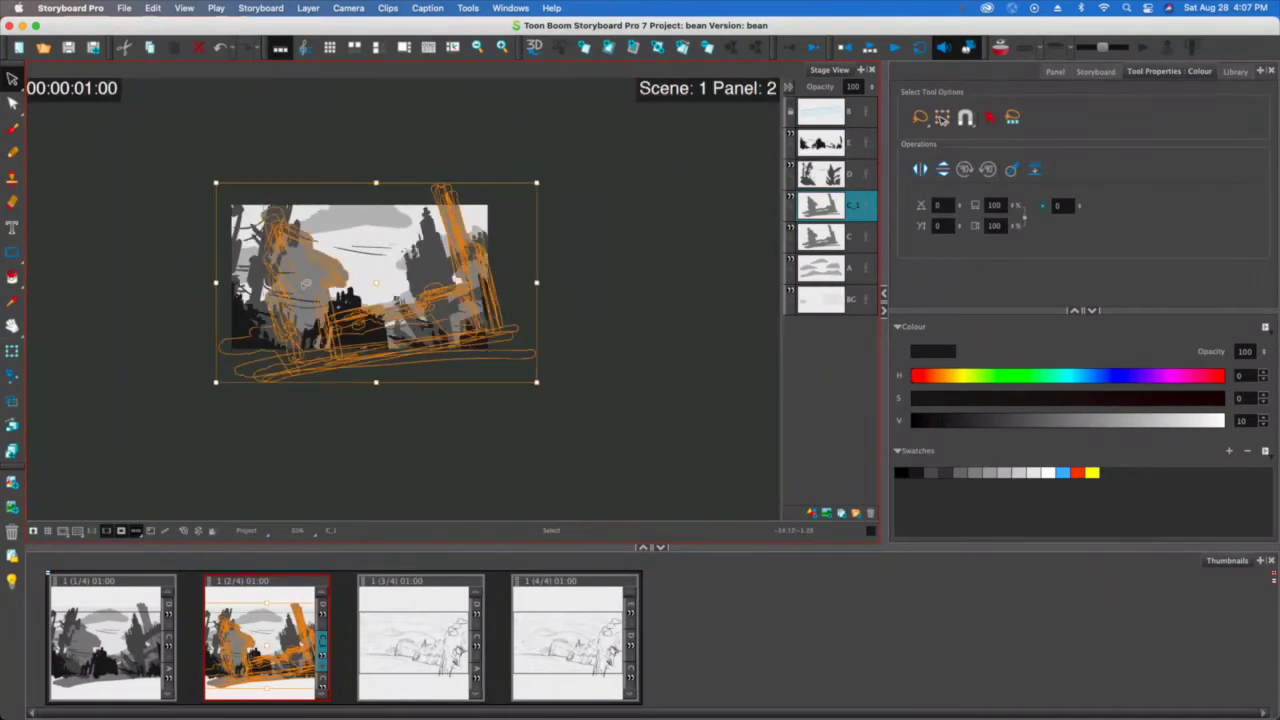
scroll(305, 284, down, 3)
scroll(306, 284, down, 1)
scroll(306, 284, up, 1)
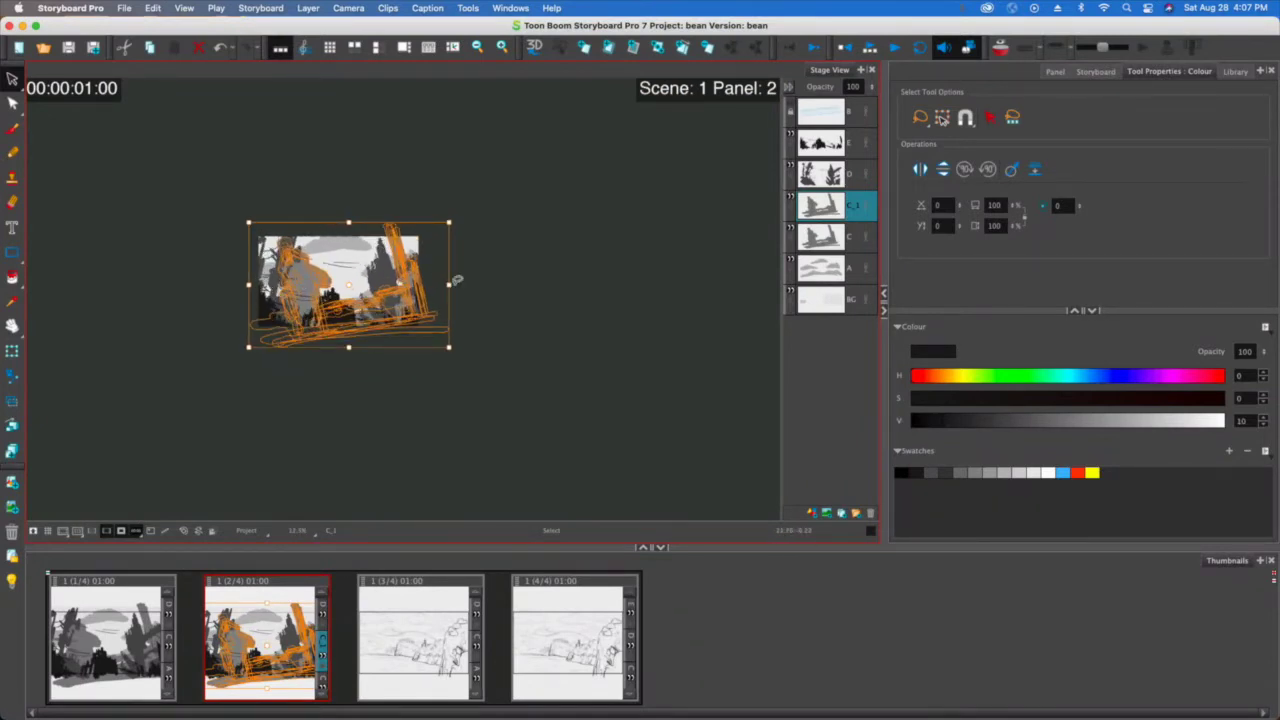
drag(450, 284, 38, 269)
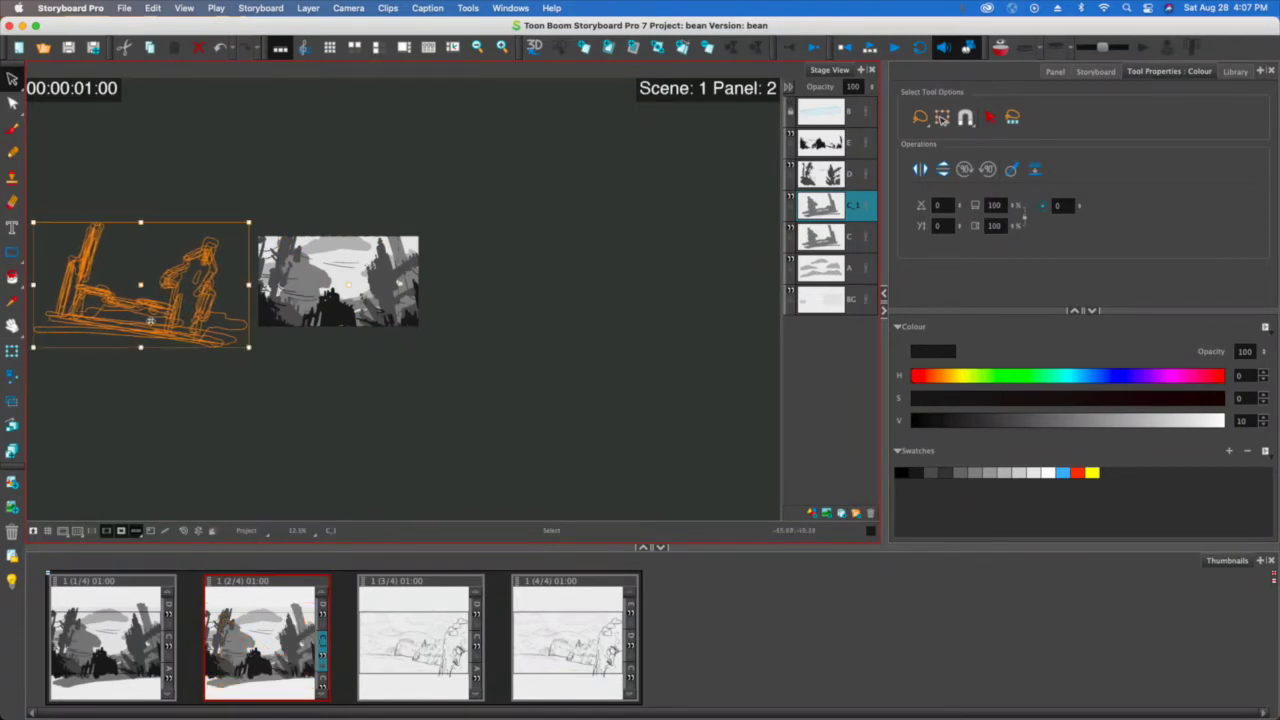
Step: Move the mirrored C_1 artwork back over the left part of the frame, scale it down and rotate its ground nearly level
drag(177, 326, 324, 332)
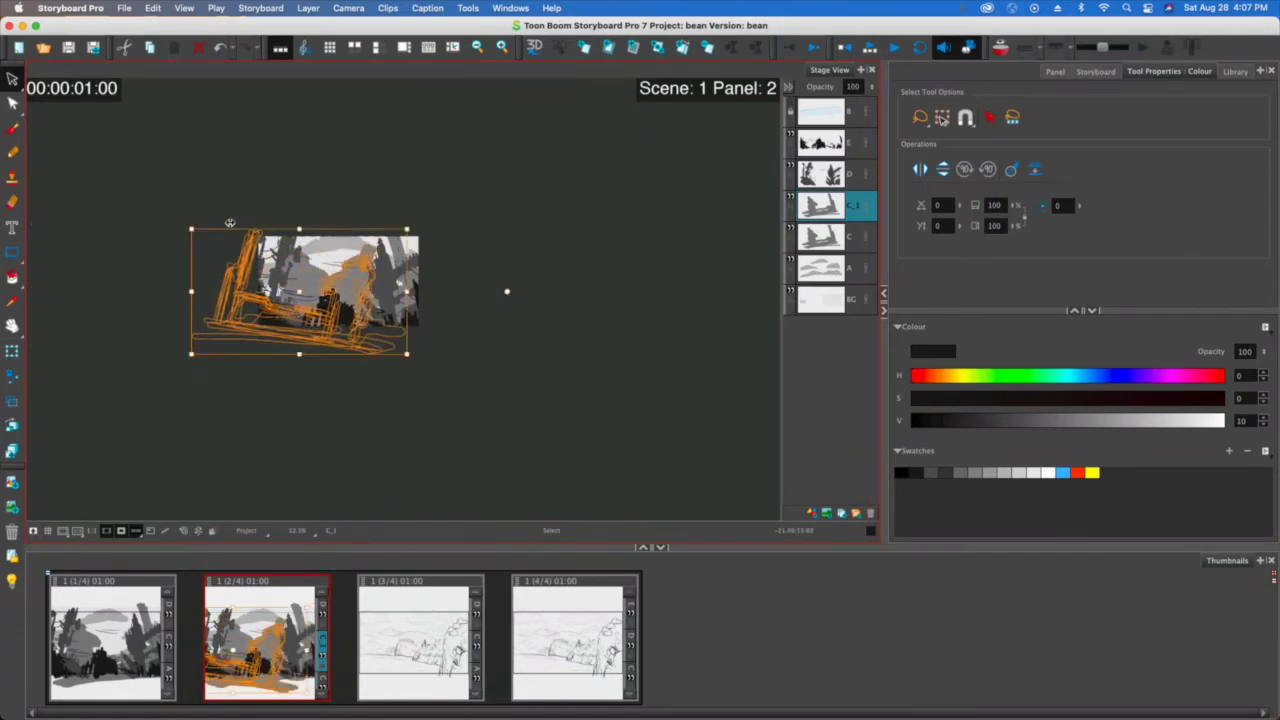
drag(188, 228, 226, 262)
drag(228, 333, 219, 320)
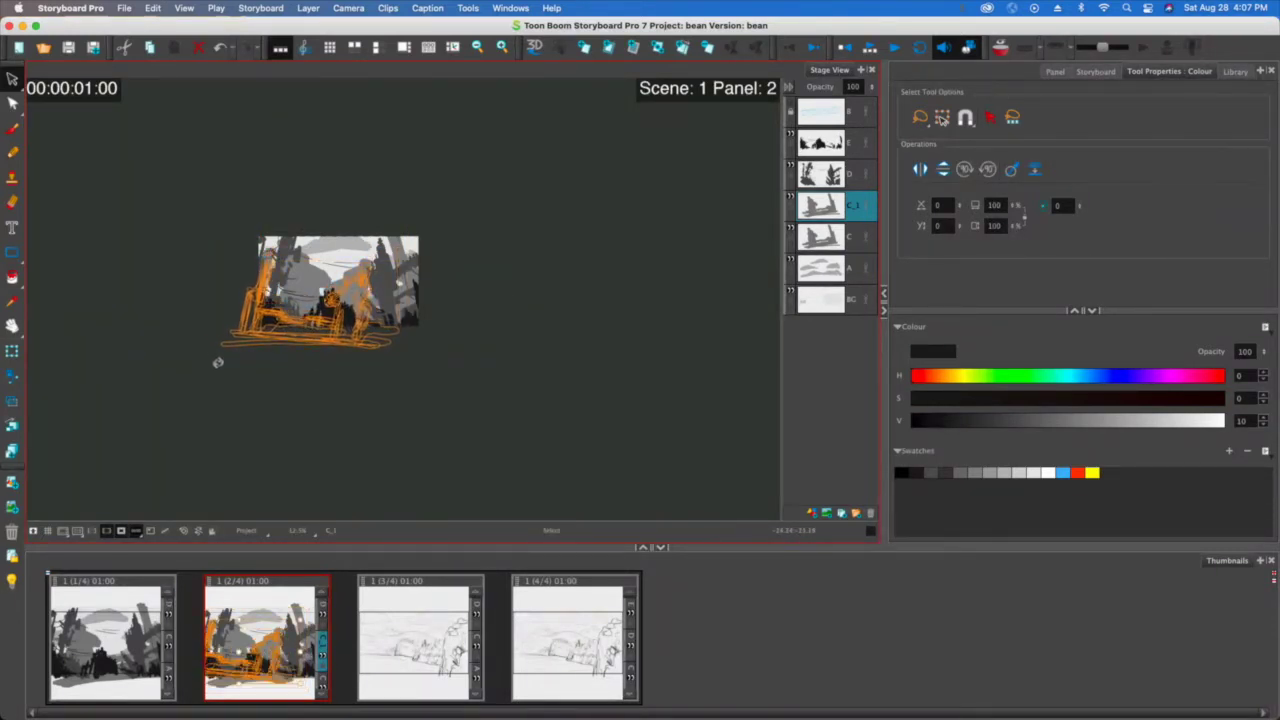
mouse_move(217, 362)
mouse_down()
mouse_move(315, 342)
mouse_move(321, 329)
mouse_up()
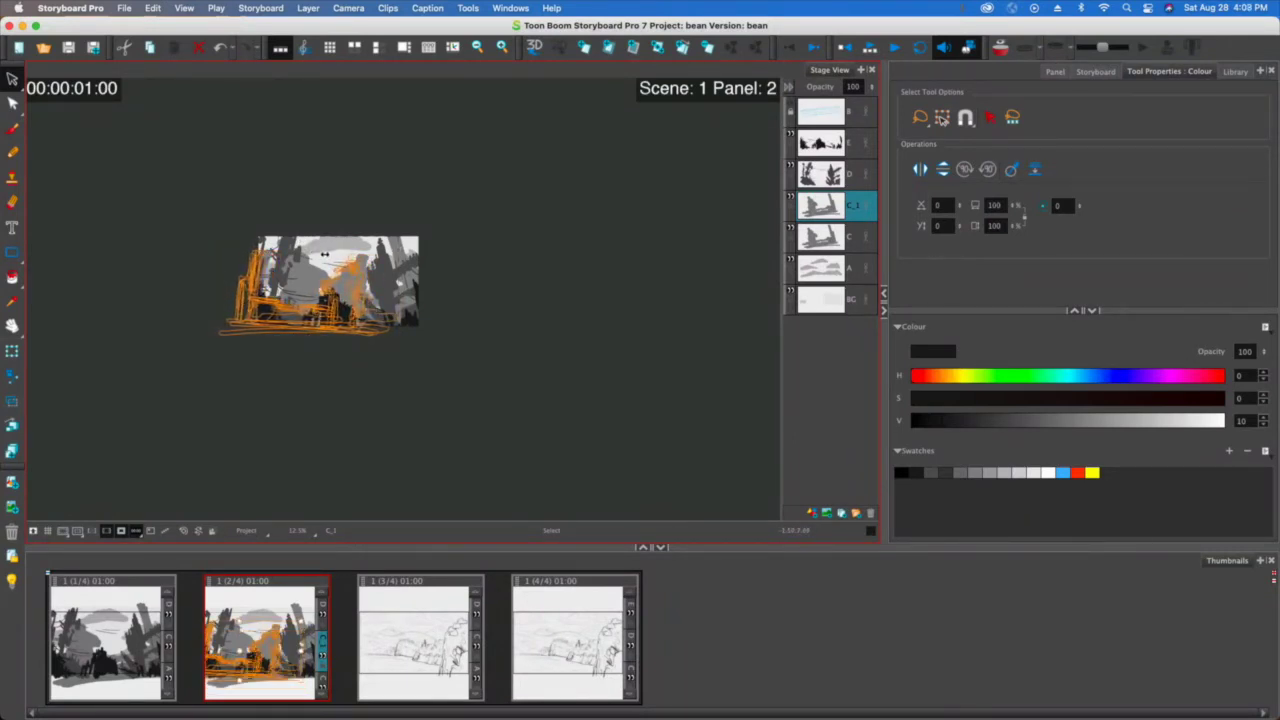
drag(319, 256, 319, 256)
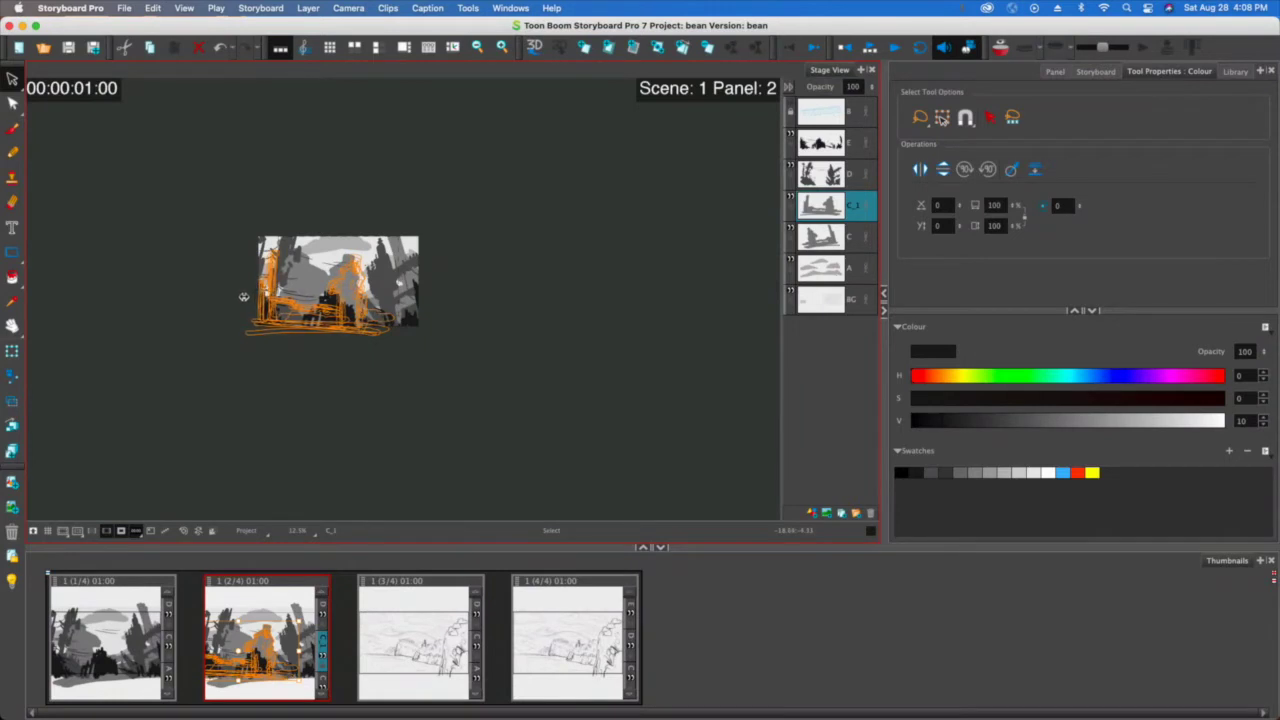
click(243, 297)
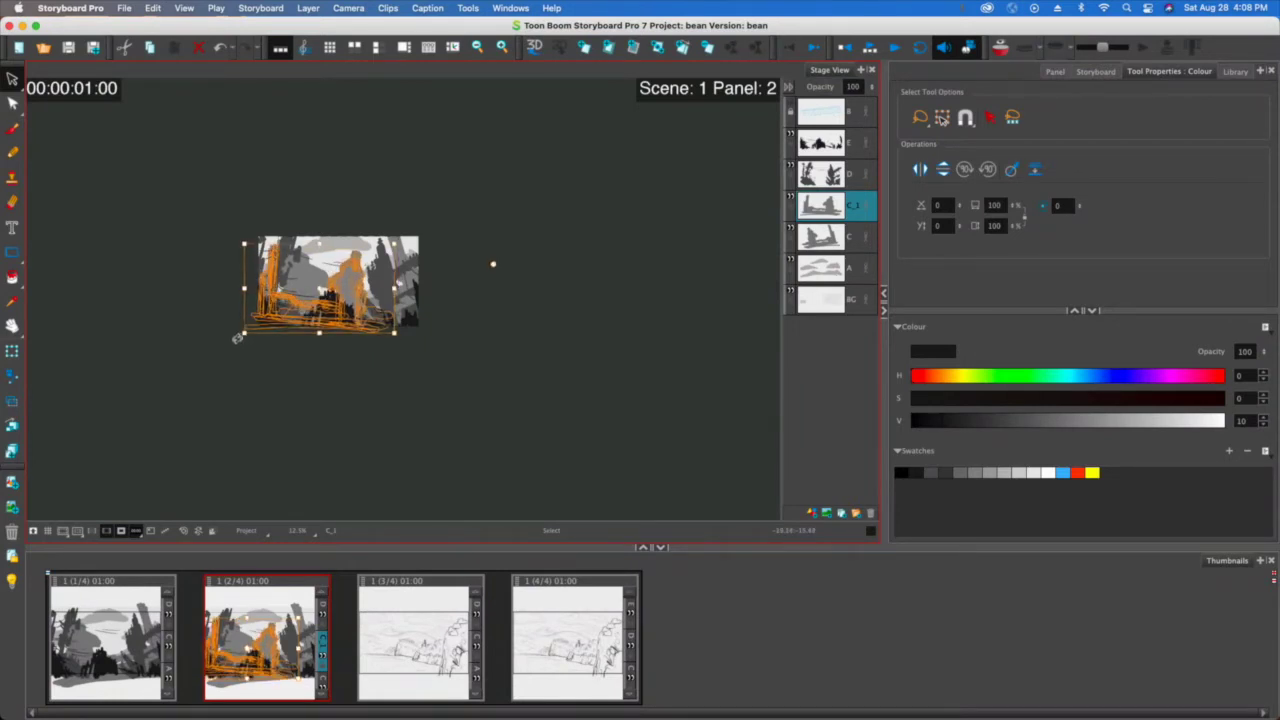
drag(233, 338, 234, 326)
drag(345, 314, 331, 324)
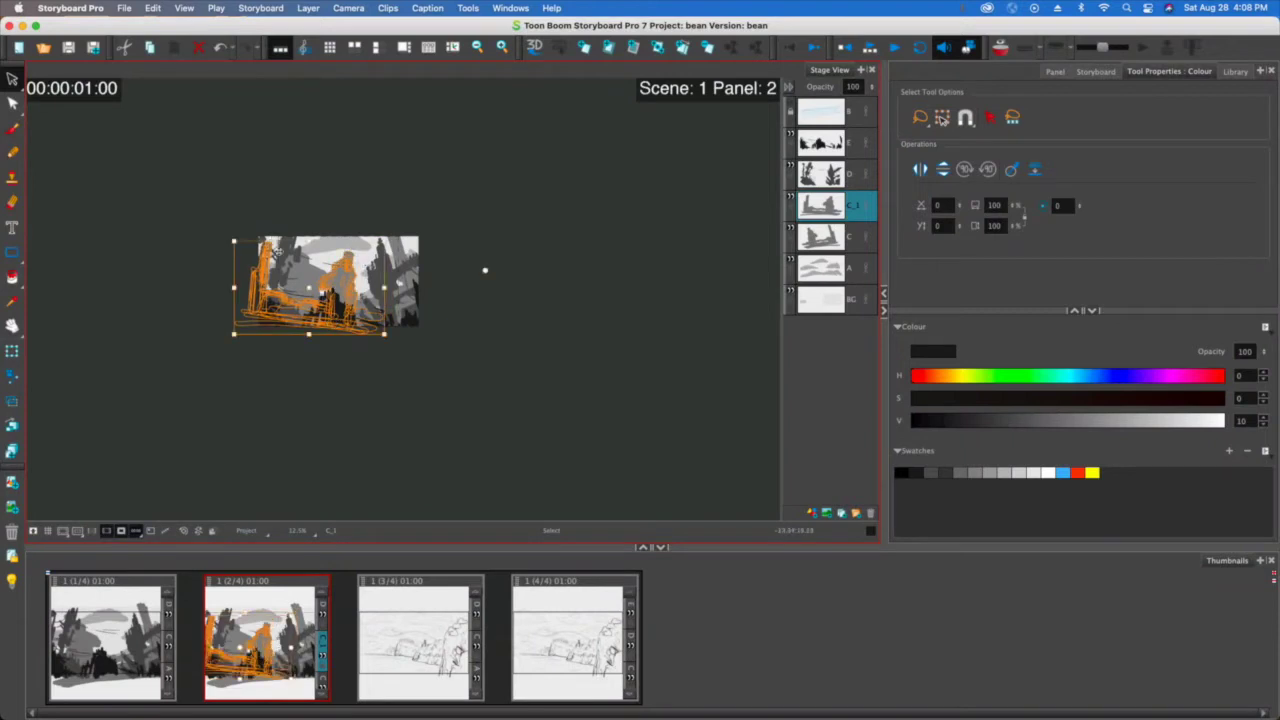
Step: Select all artwork on layer C, shift it toward the right side of the frame, scale it down and rotate it slightly
click(852, 240)
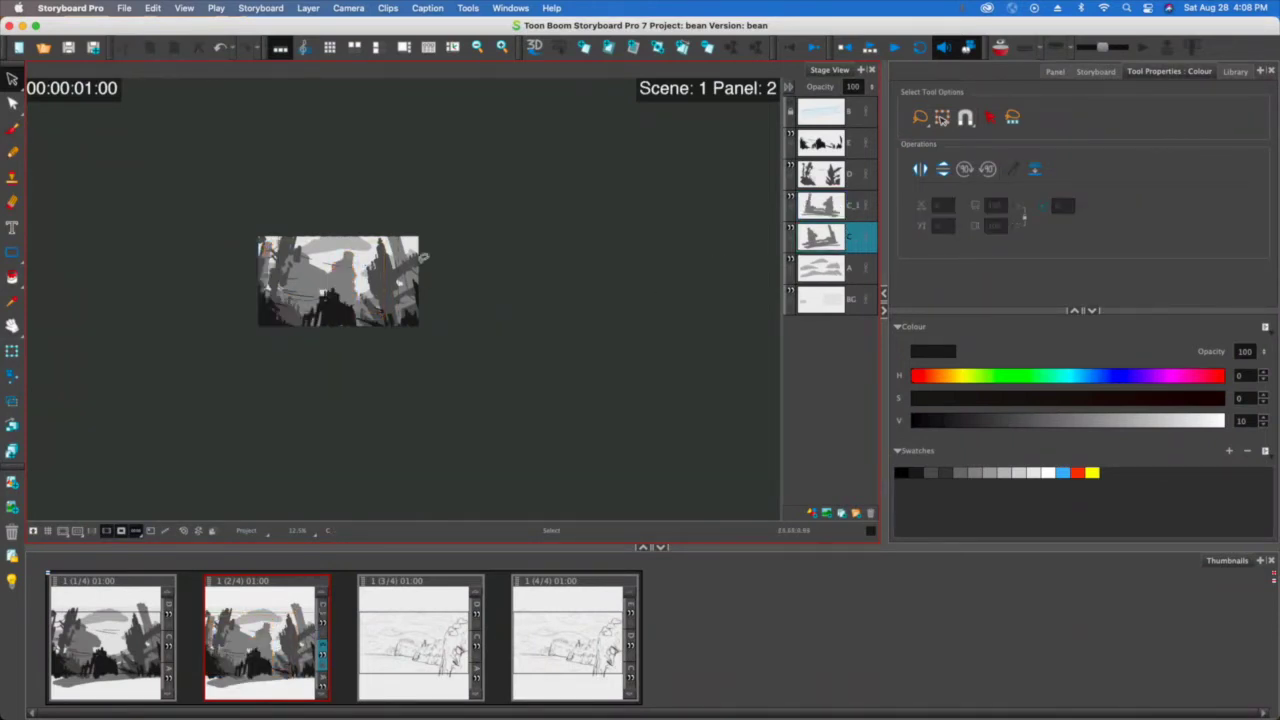
mouse_move(505, 233)
mouse_down()
mouse_move(284, 363)
mouse_move(165, 281)
mouse_move(237, 353)
mouse_up()
drag(249, 285, 288, 286)
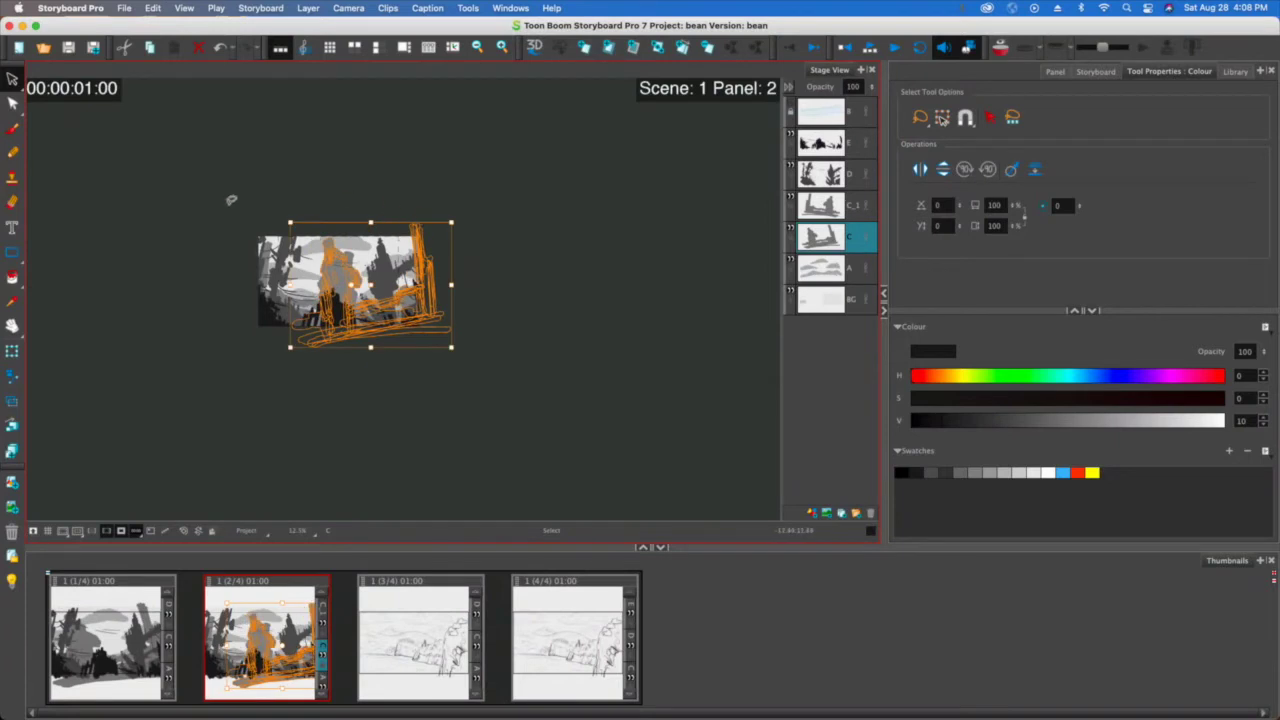
drag(290, 220, 322, 251)
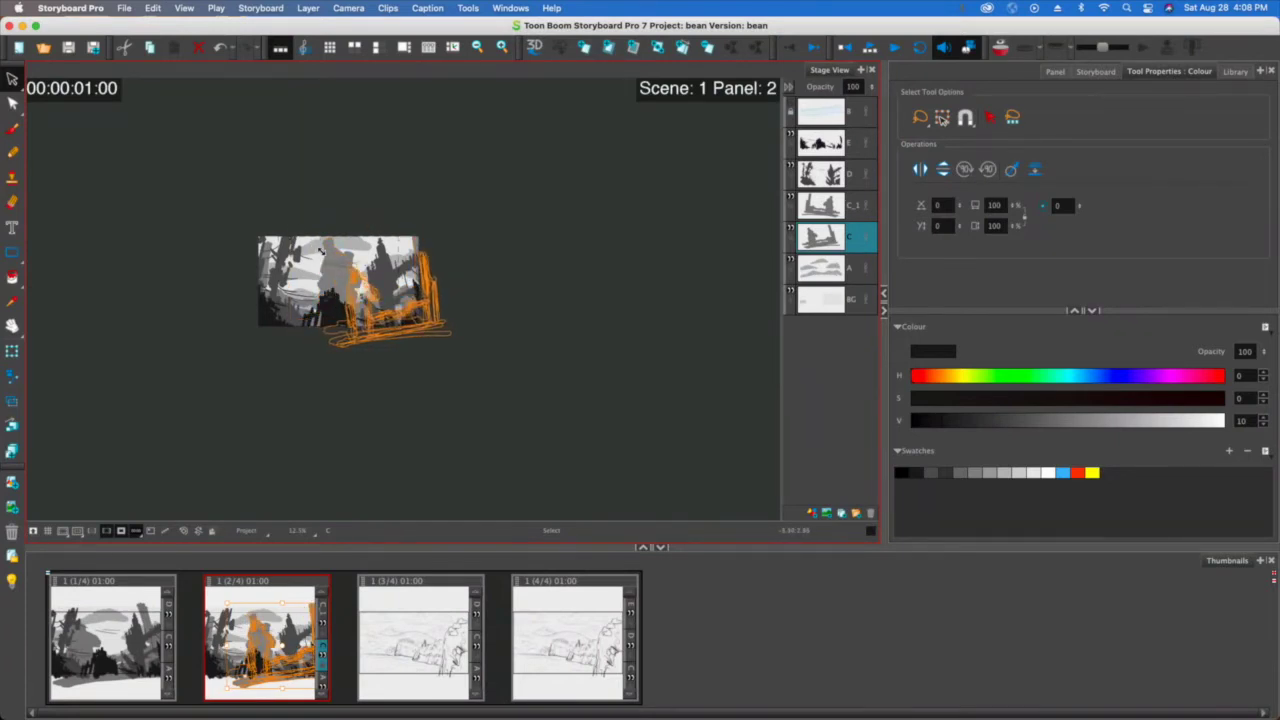
drag(349, 327, 430, 300)
drag(465, 248, 431, 279)
drag(365, 331, 367, 323)
Step: Scale down the large rounded shape and ground strokes on layer C_1, then nudge them slightly up and right
click(850, 206)
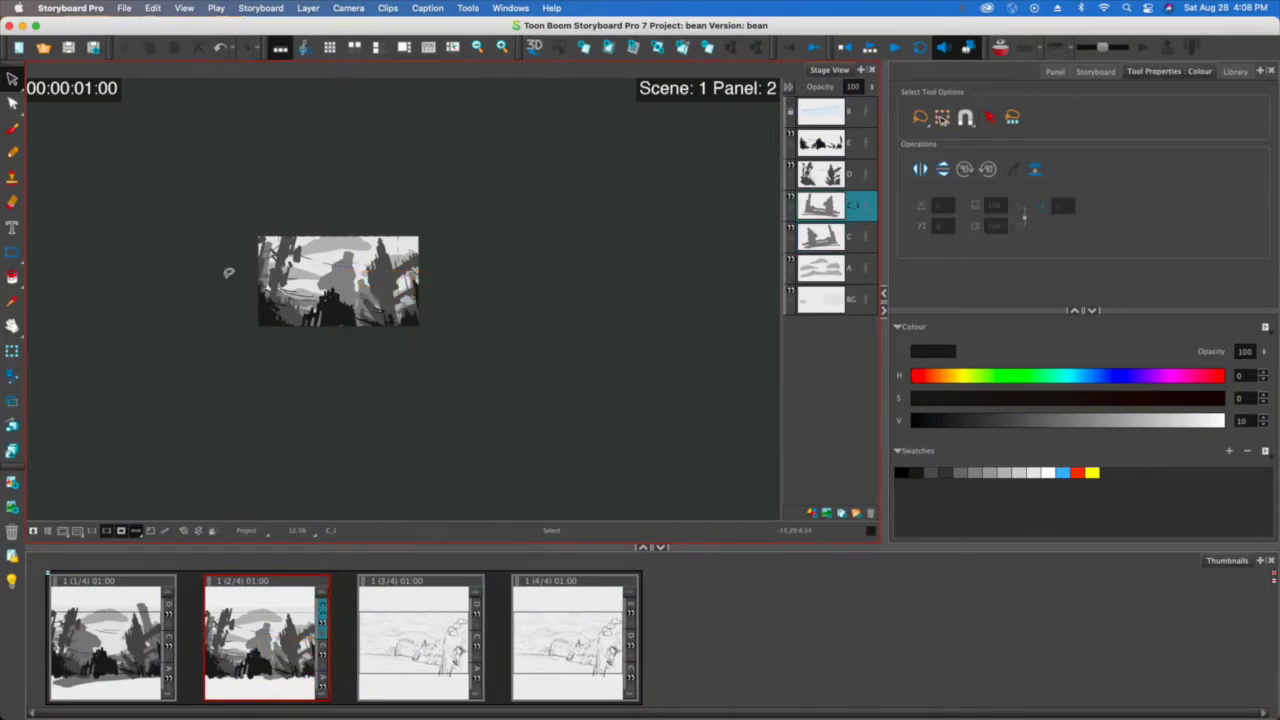
mouse_move(242, 228)
mouse_down()
mouse_move(301, 203)
mouse_move(348, 340)
mouse_up()
mouse_move(179, 236)
mouse_down()
mouse_move(355, 225)
mouse_move(303, 233)
mouse_up()
drag(386, 249, 364, 265)
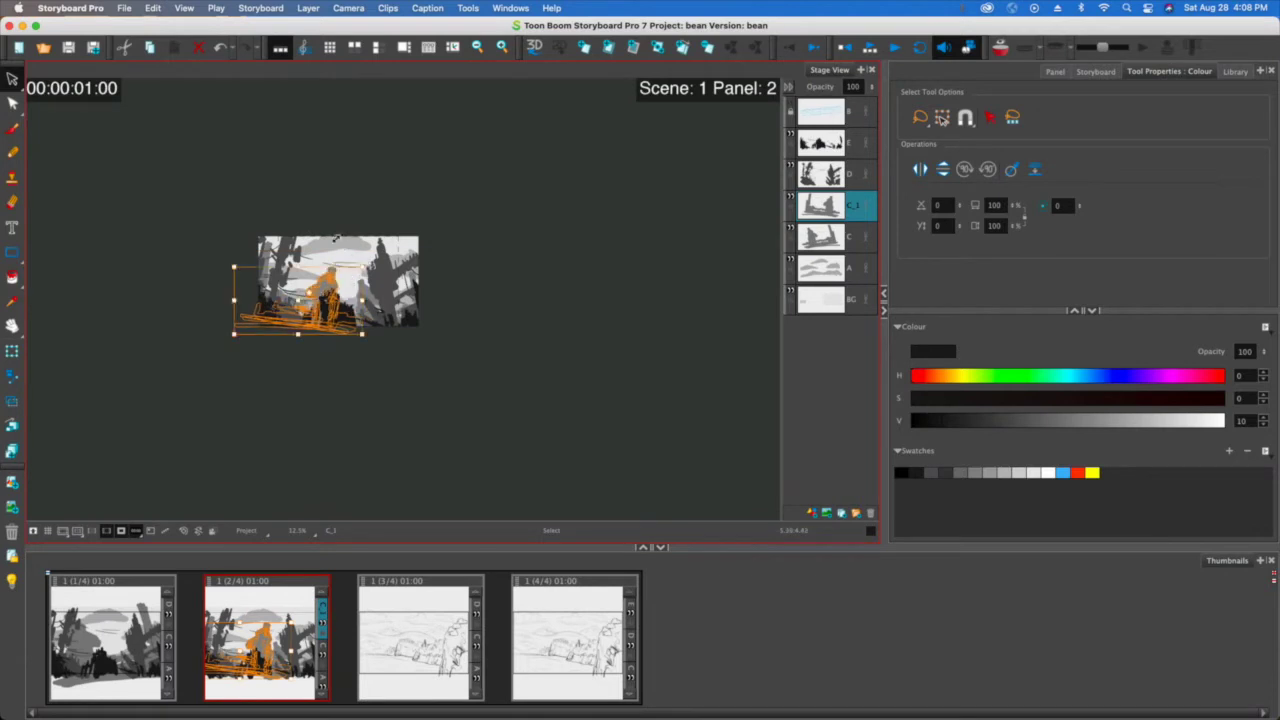
mouse_move(322, 314)
mouse_down()
mouse_move(308, 317)
mouse_move(324, 314)
mouse_up()
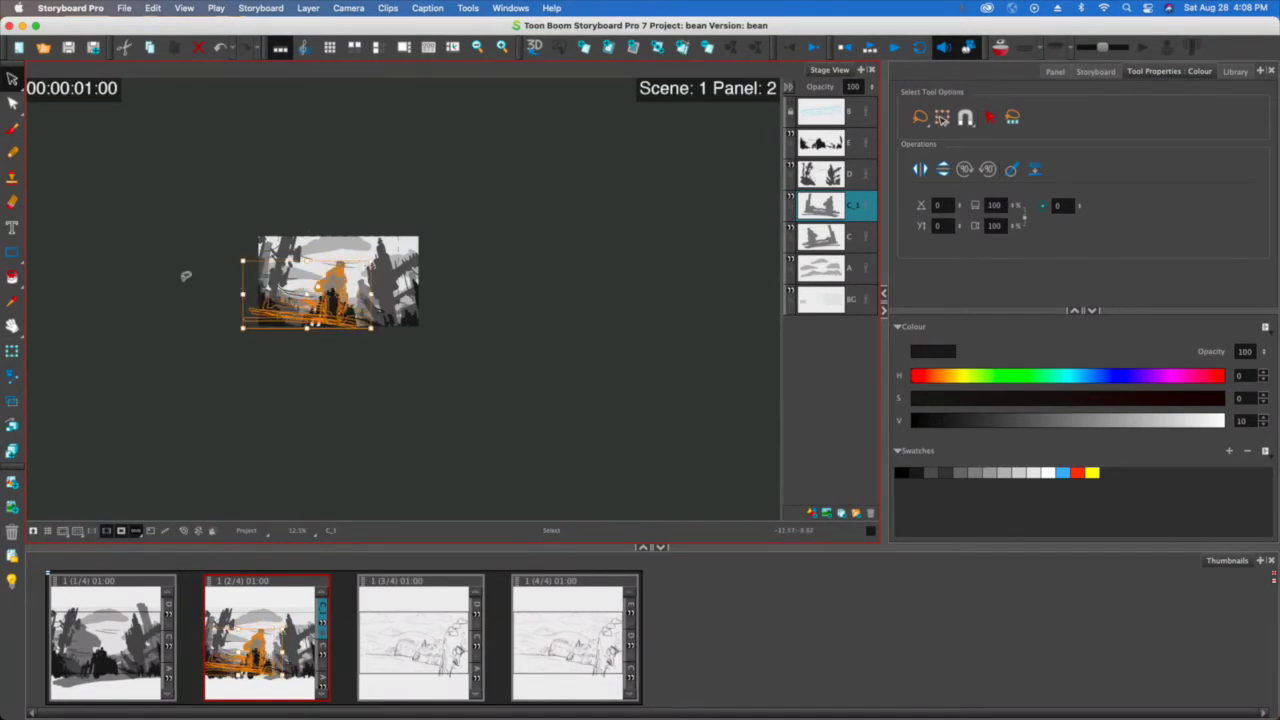
Step: Move the narrow upright column on layer C_1 rightward, into the gap beside the left foreground trees
mouse_move(202, 240)
mouse_down()
mouse_move(286, 233)
mouse_move(212, 274)
mouse_move(209, 224)
mouse_move(242, 234)
mouse_move(234, 261)
mouse_move(298, 297)
mouse_up()
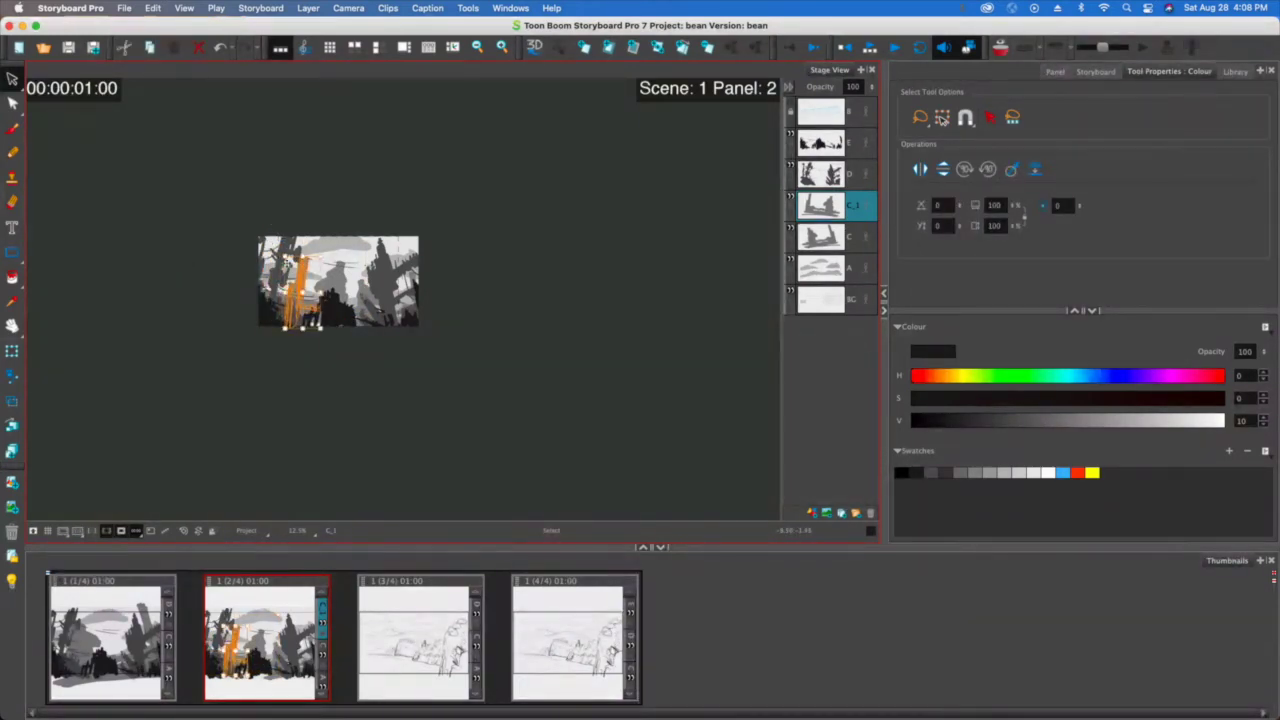
key(Delete)
scroll(191, 289, down, 1)
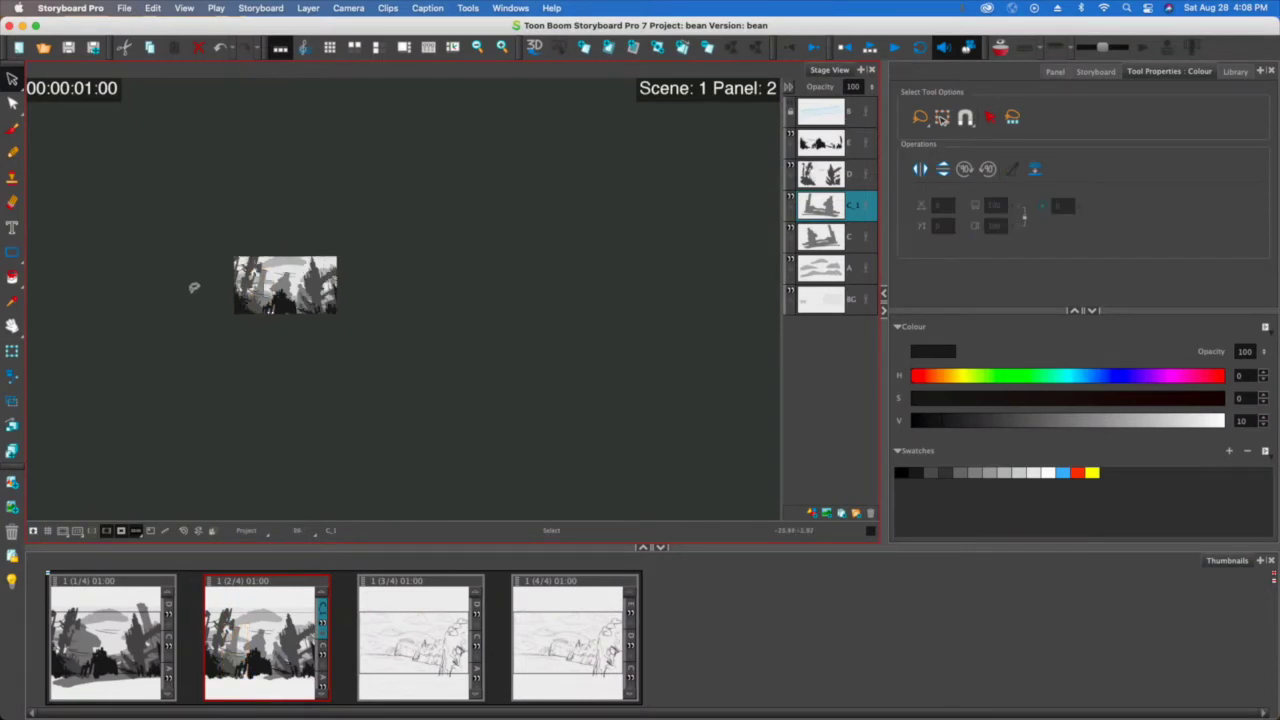
scroll(192, 288, up, 3)
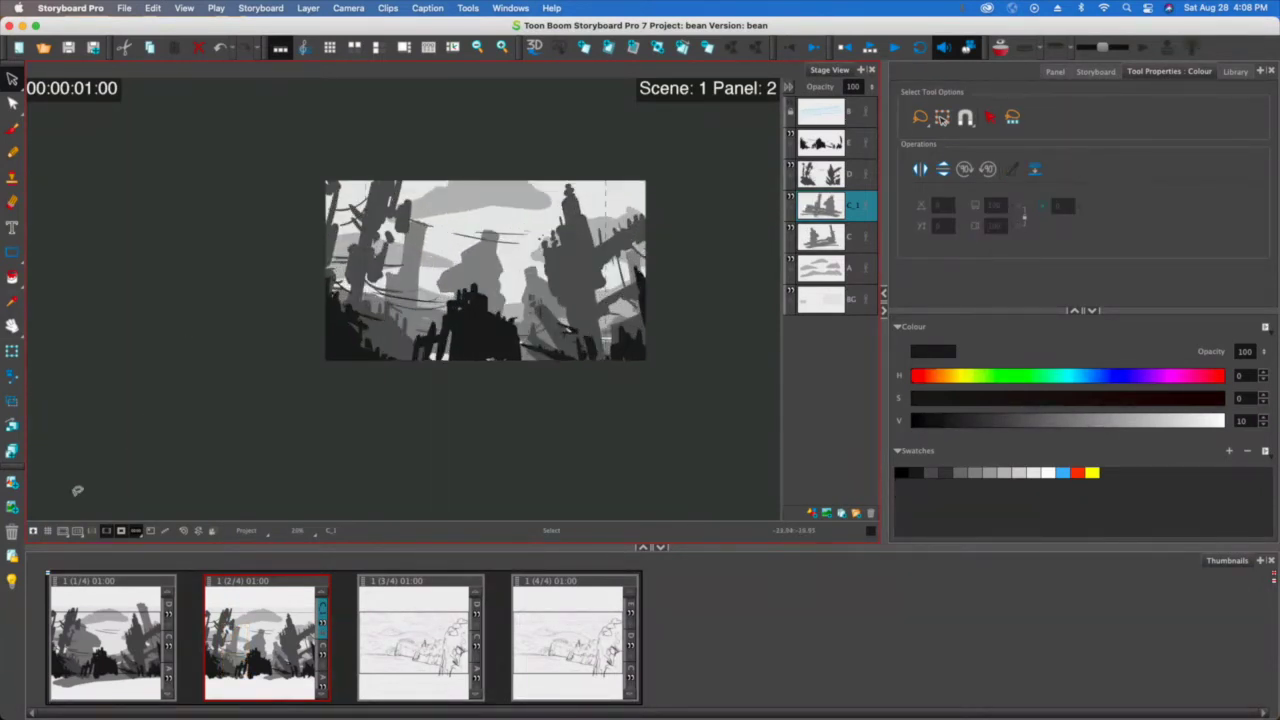
Step: Switch back and forth between panels 1 and 2 to compare their background layouts
click(92, 677)
click(270, 661)
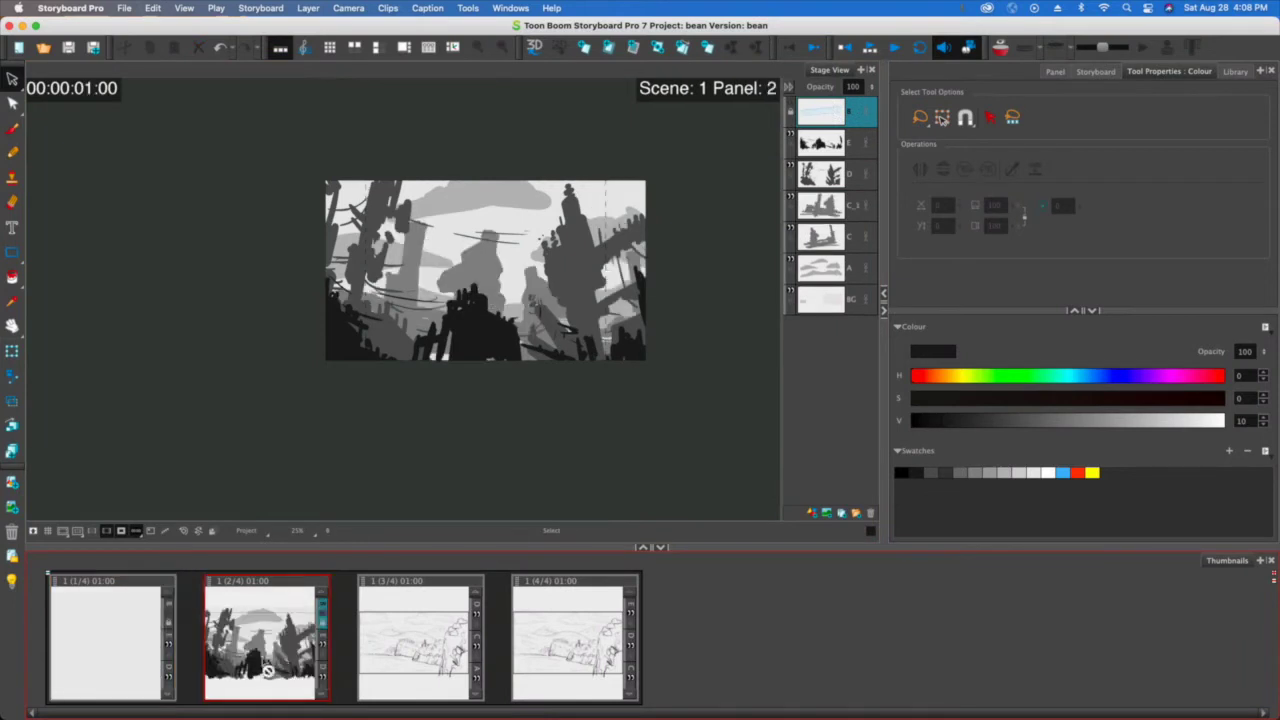
click(154, 620)
click(297, 622)
click(105, 612)
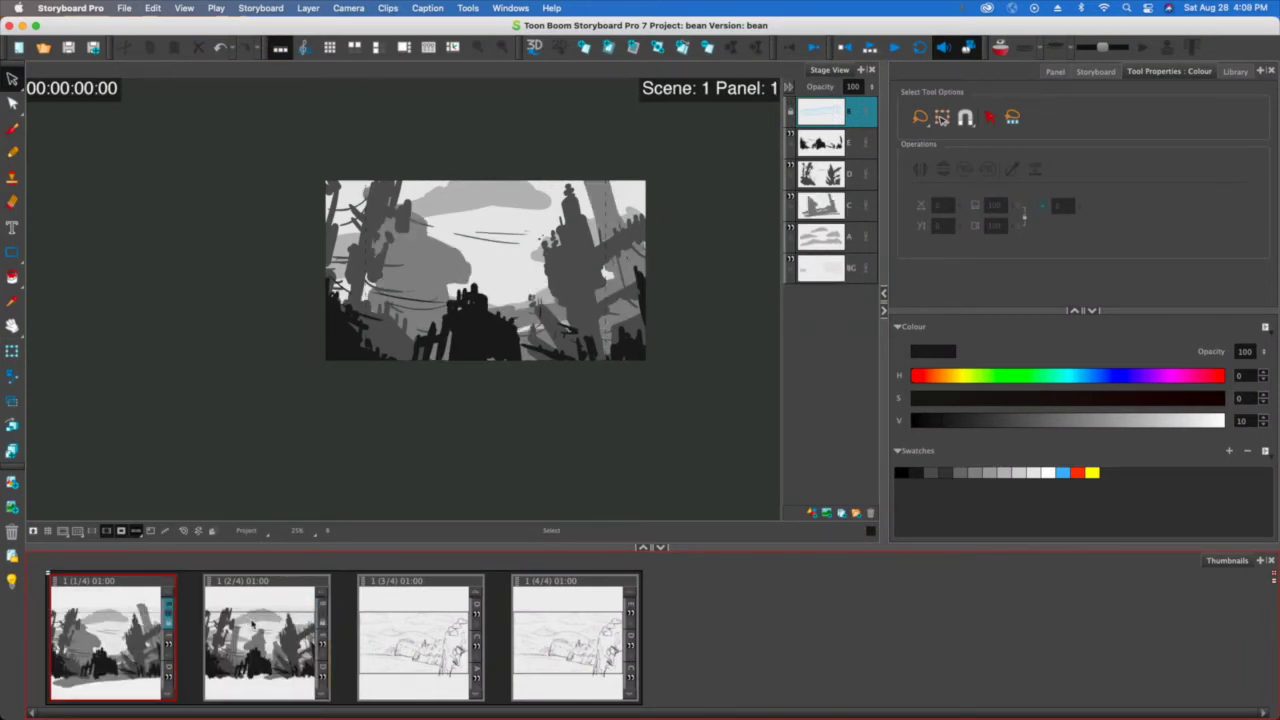
click(253, 625)
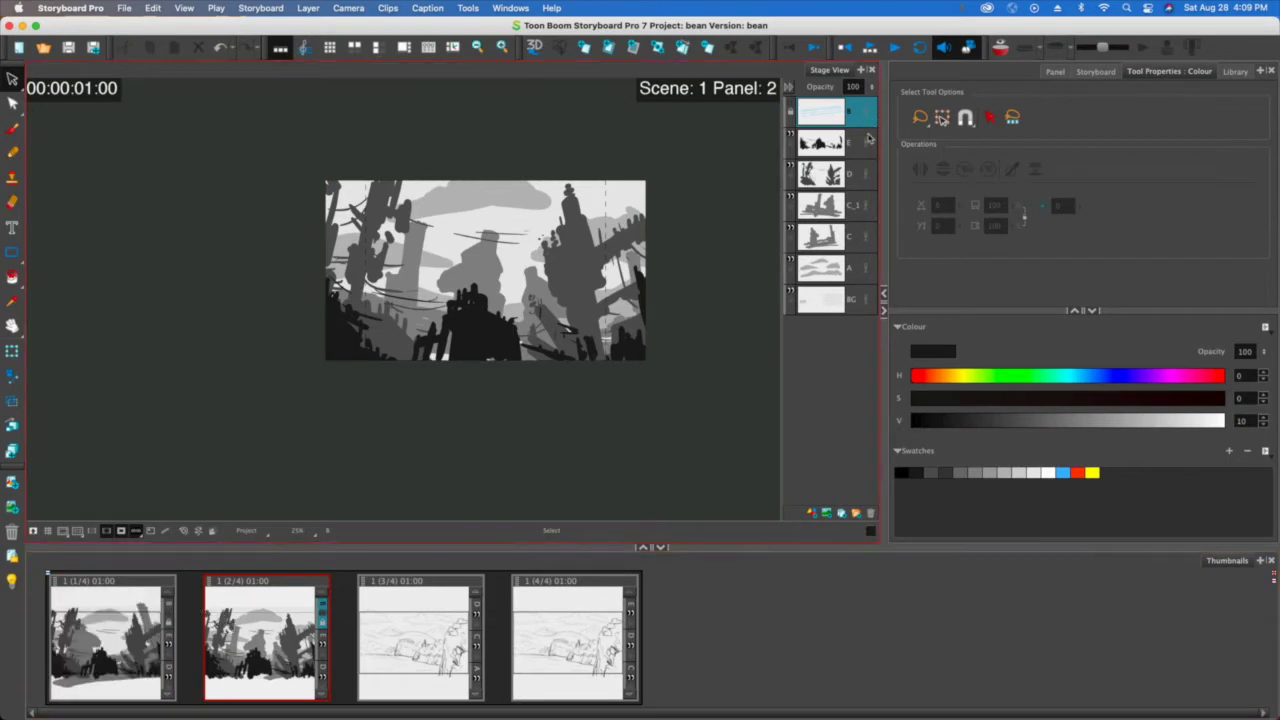
Step: Duplicate layer D, which holds the dark midground trees, in panel 2
click(850, 175)
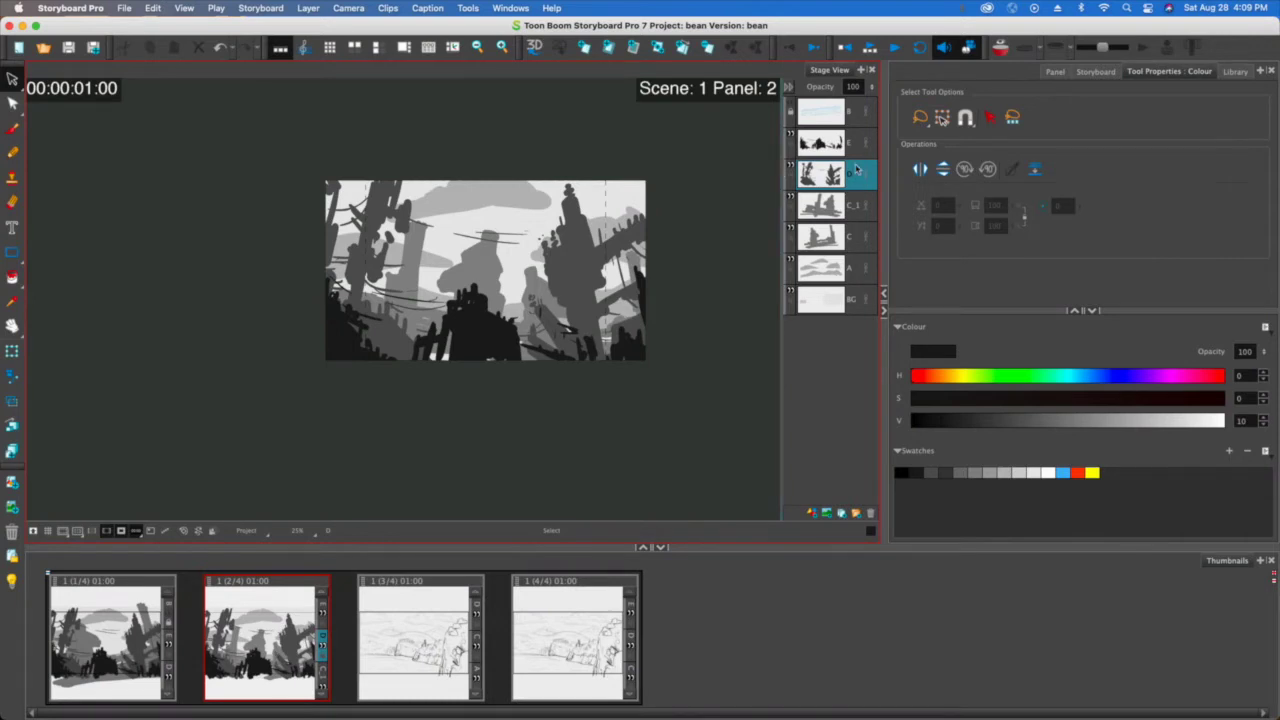
right_click(856, 170)
key(Escape)
right_click(849, 178)
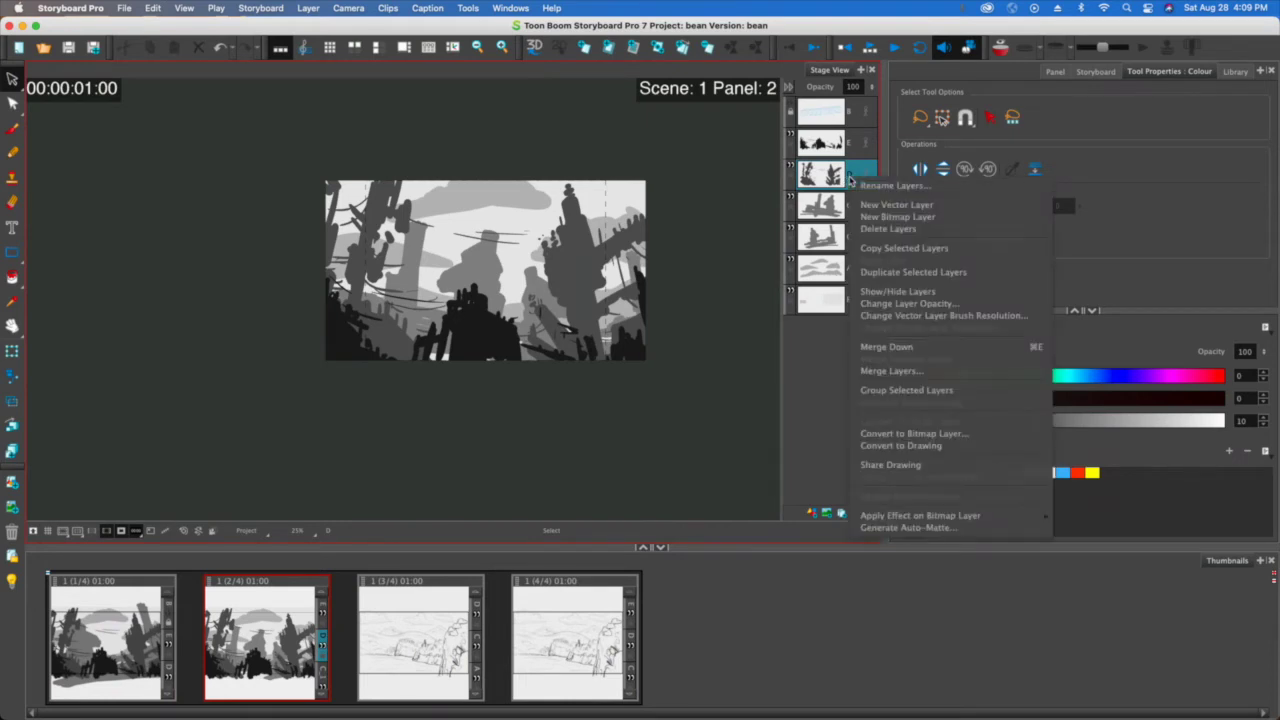
click(897, 273)
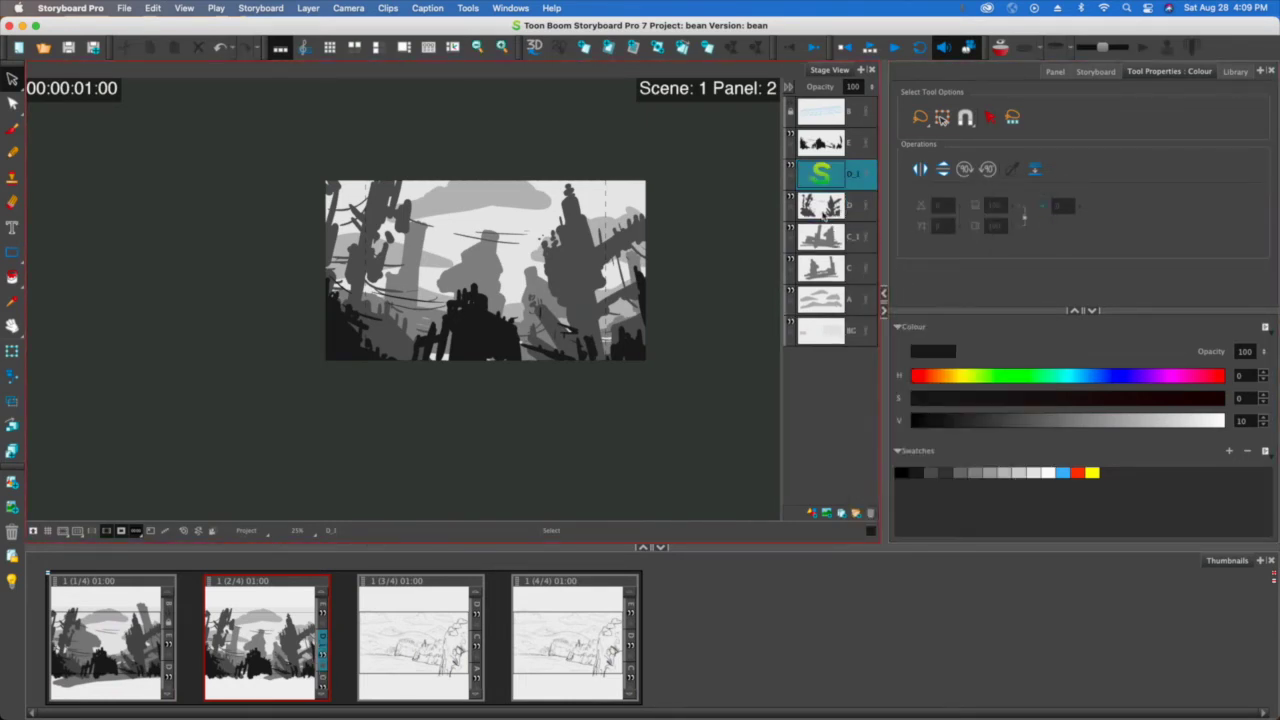
Step: Delete the right-hand group of trees from layer D and hide the duplicate layer D_1
click(825, 212)
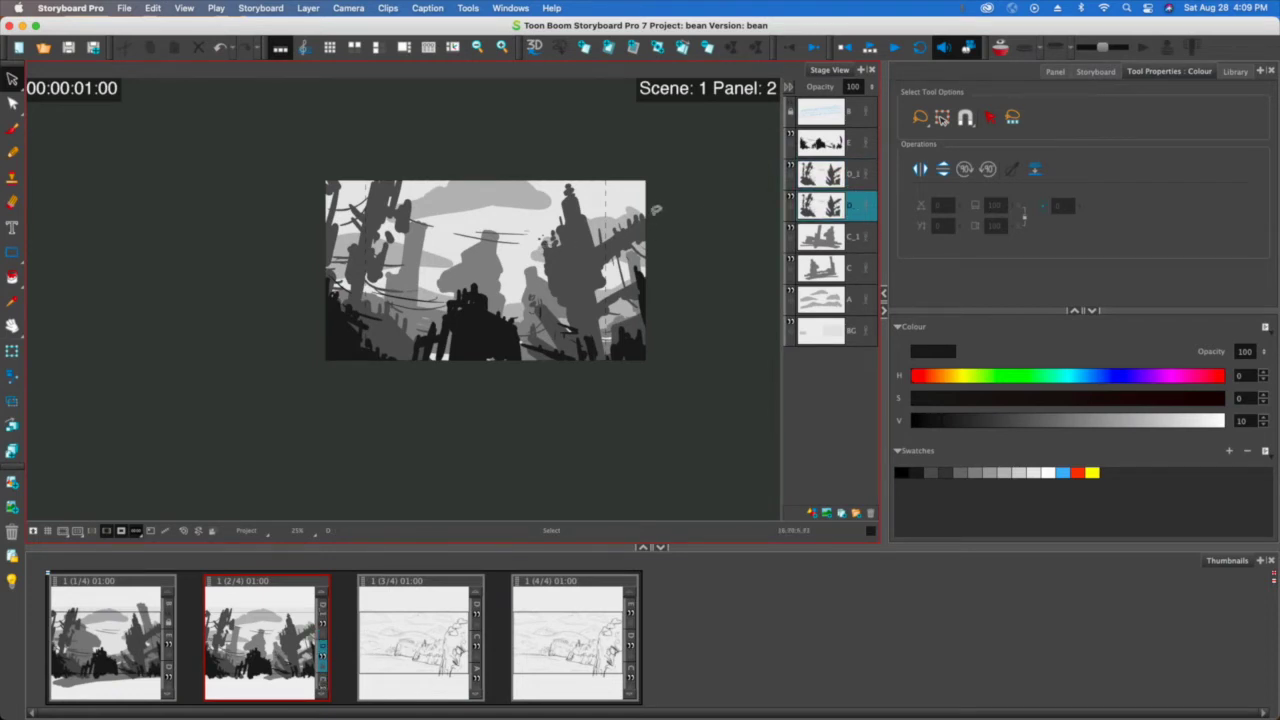
mouse_move(571, 151)
mouse_down()
mouse_move(518, 403)
mouse_move(667, 369)
mouse_move(675, 190)
mouse_up()
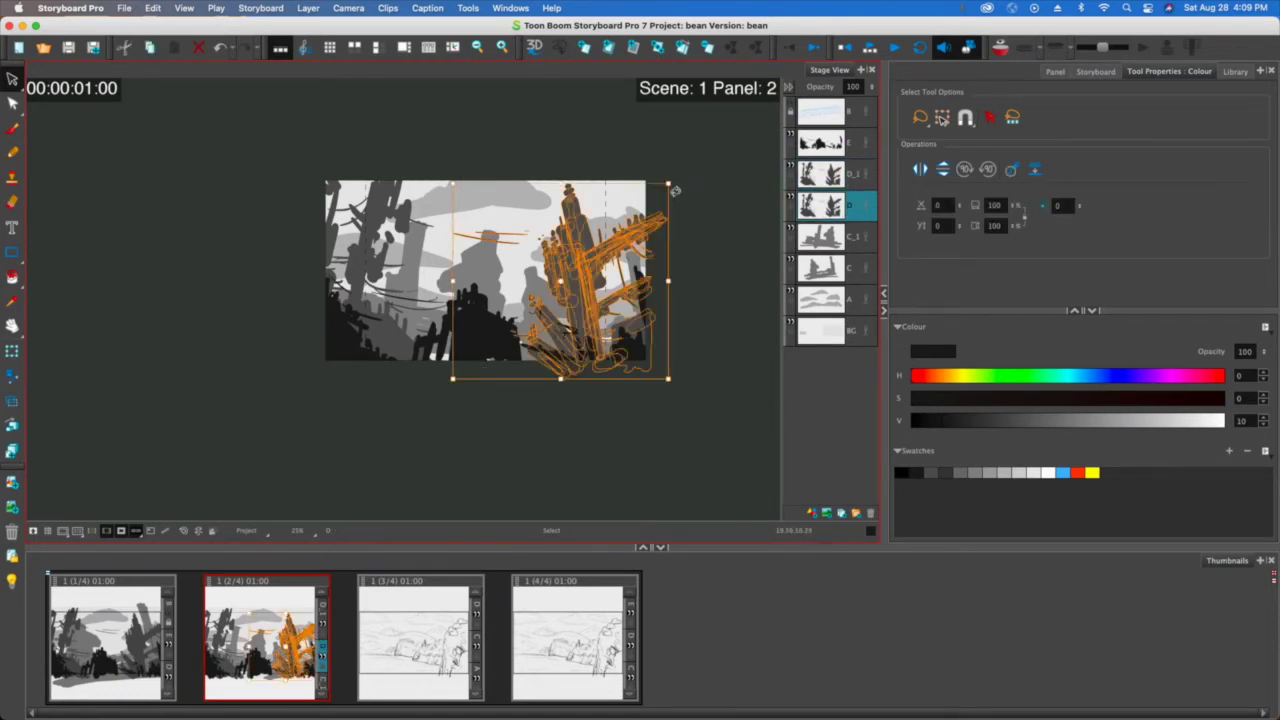
key(Delete)
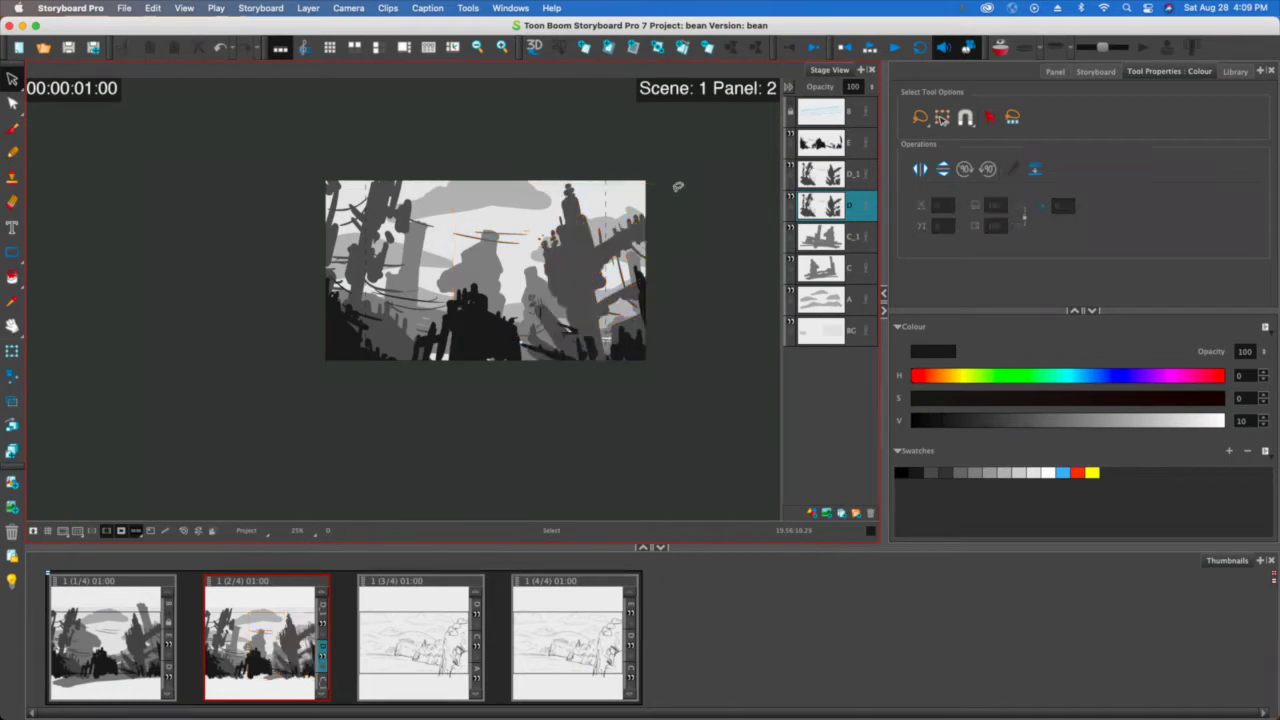
click(790, 170)
click(790, 170)
click(790, 170)
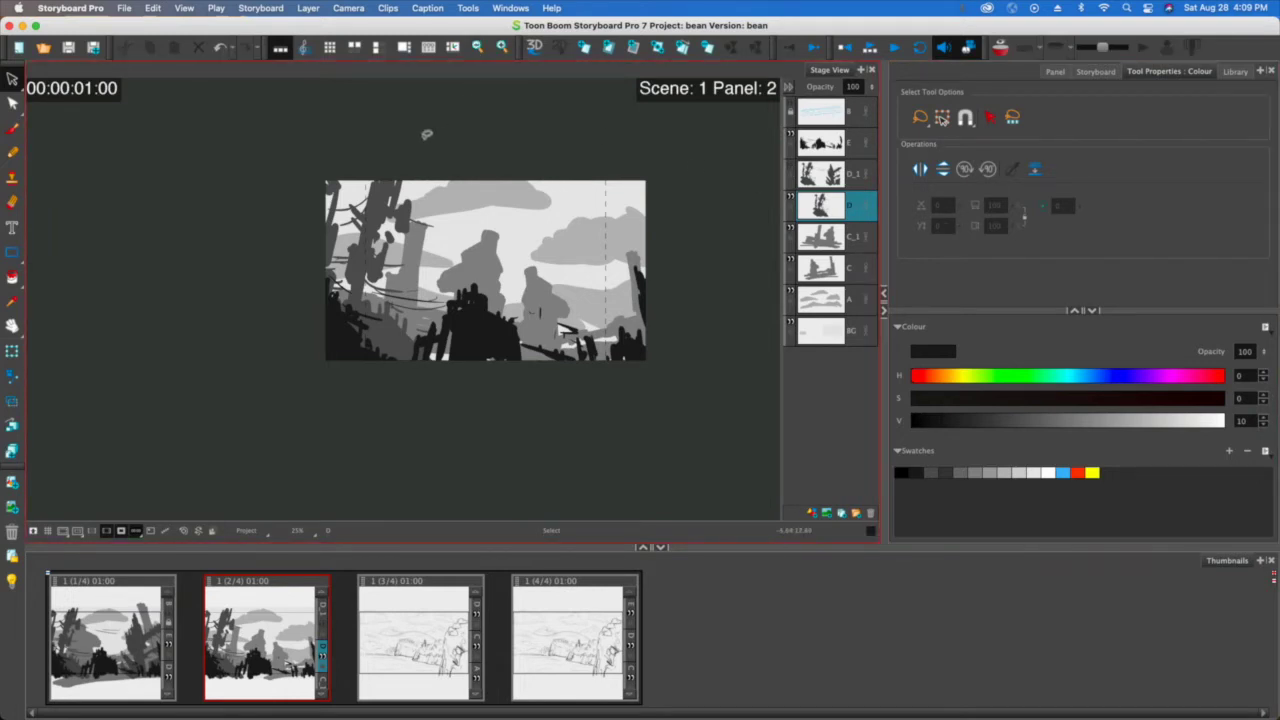
Step: Mirror the left-hand trees on layer D horizontally, make them narrower and shorter, and place them at the frame's right edge
mouse_move(425, 137)
mouse_down()
mouse_move(362, 456)
mouse_move(354, 86)
mouse_move(400, 120)
mouse_up()
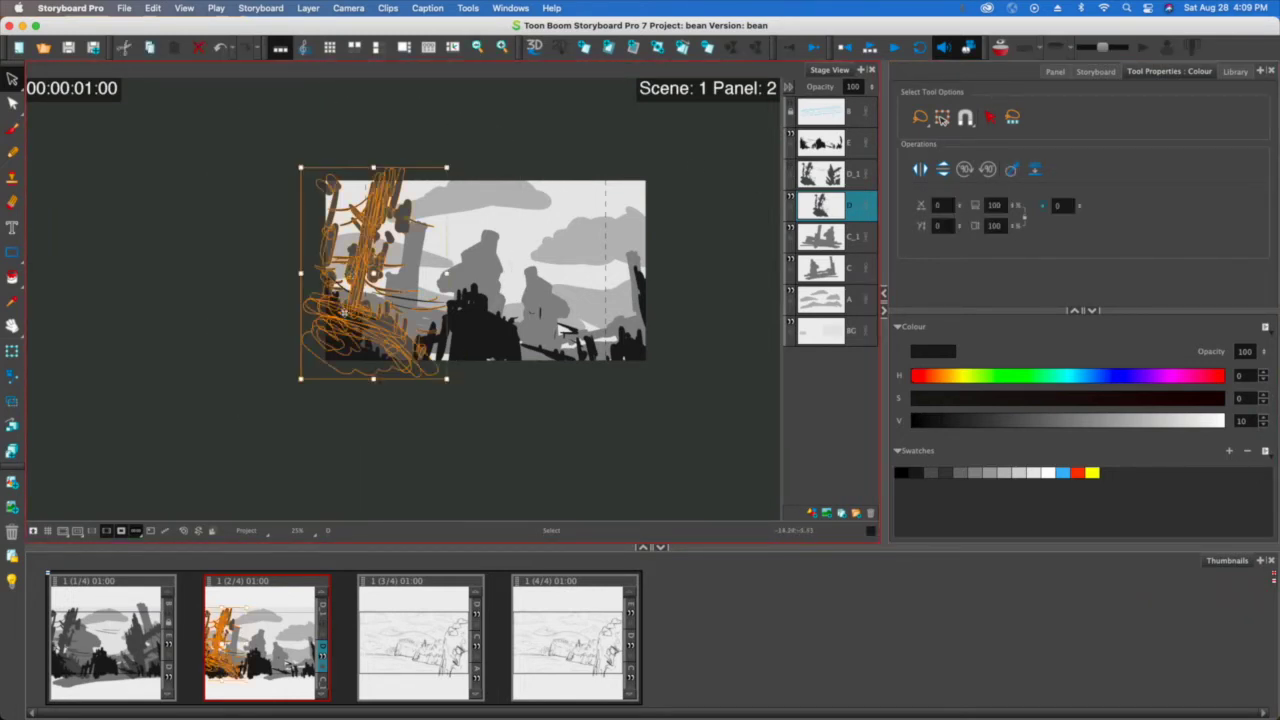
drag(301, 271, 572, 272)
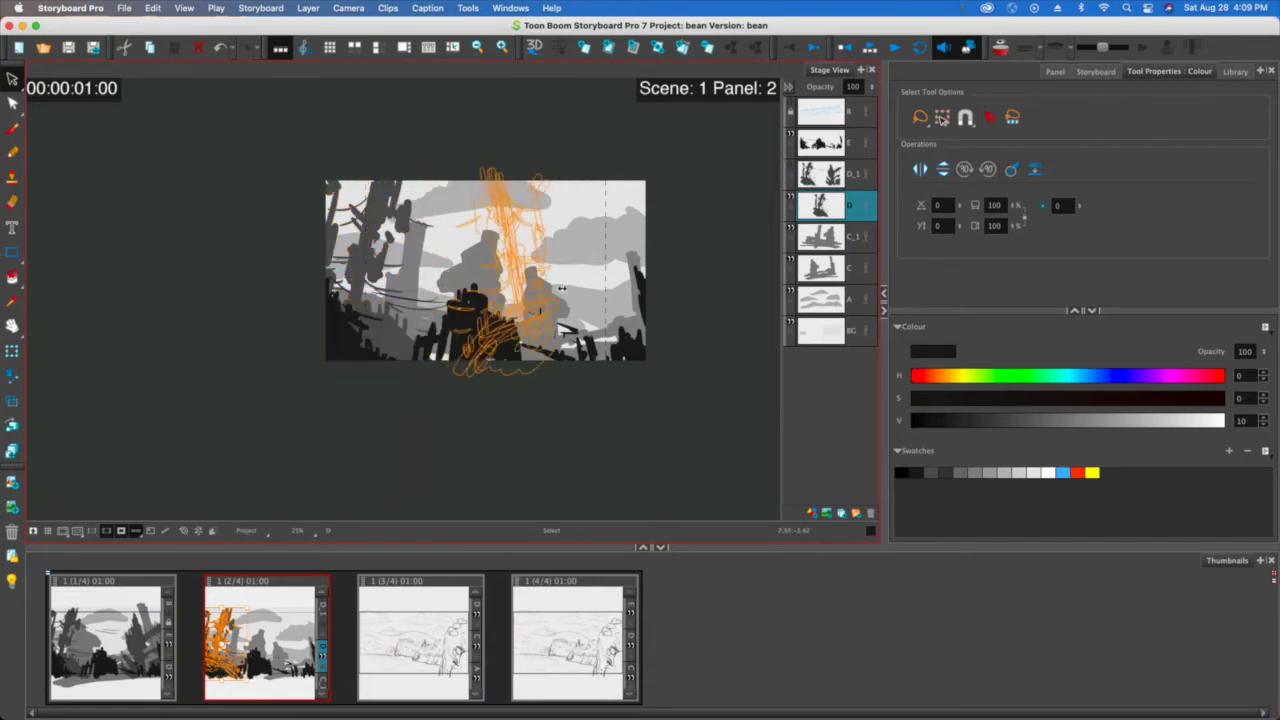
drag(575, 225, 573, 255)
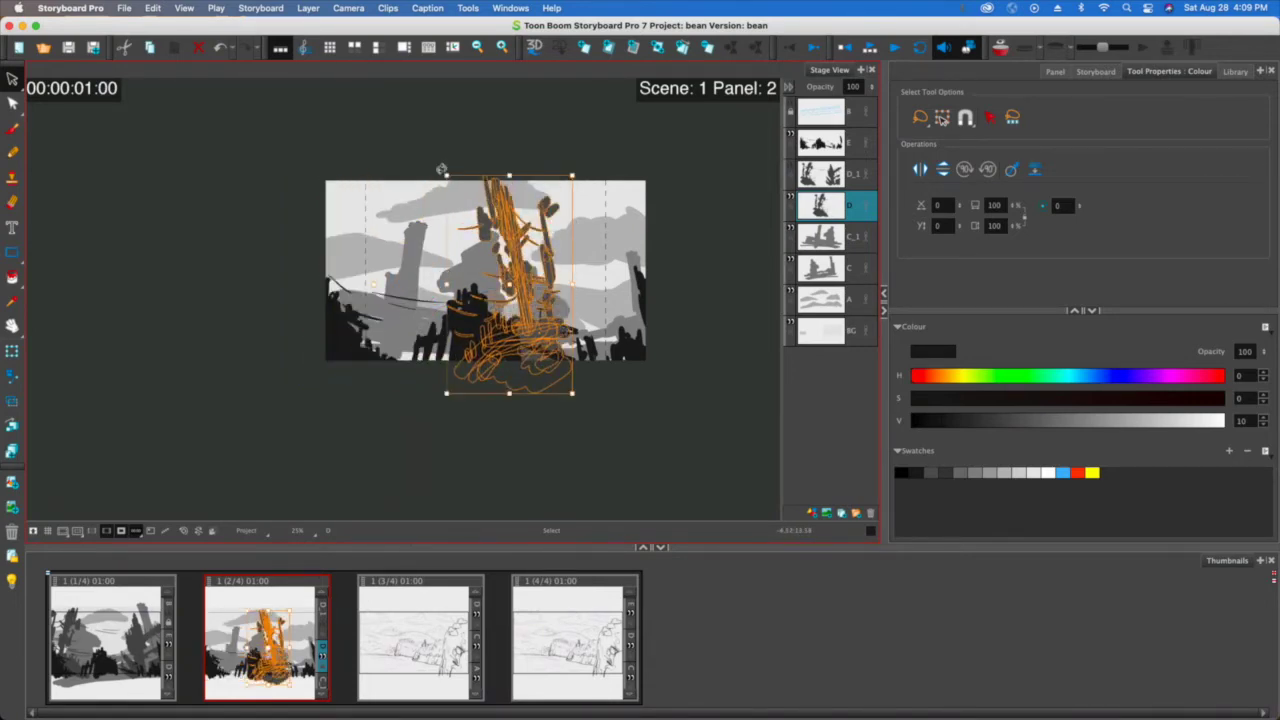
drag(443, 168, 482, 192)
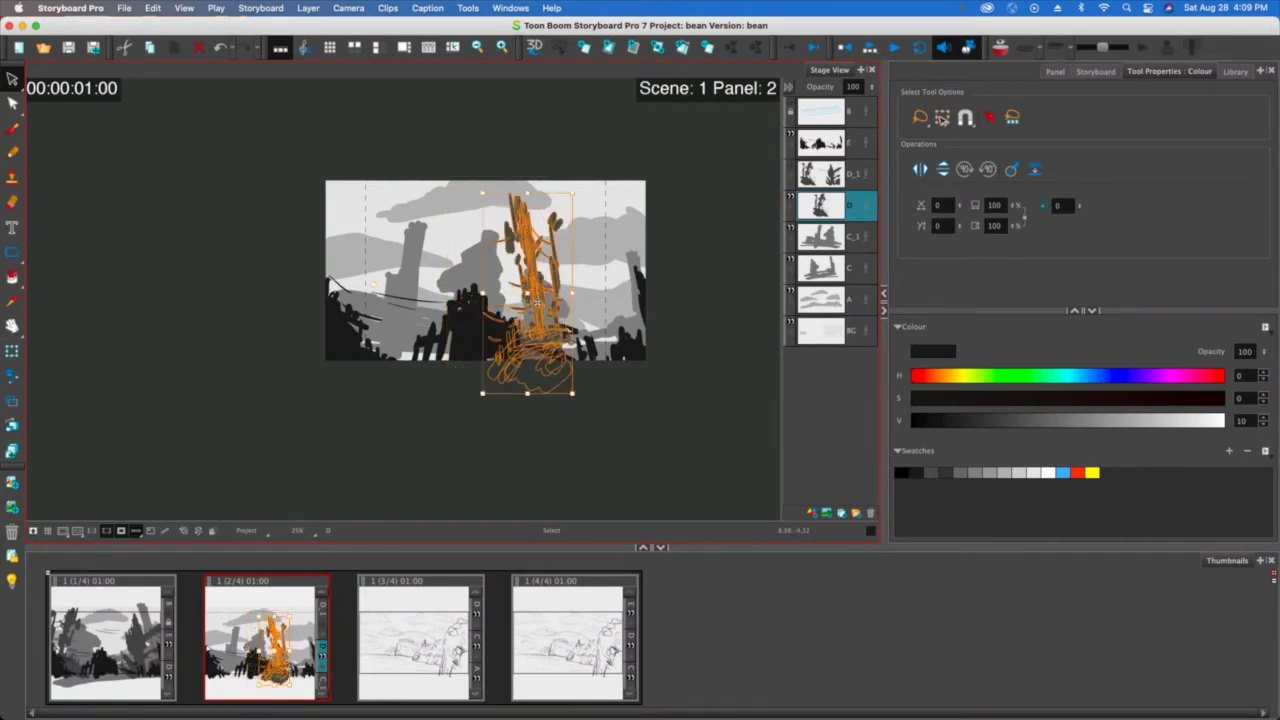
mouse_move(538, 303)
mouse_down()
mouse_move(597, 287)
mouse_move(609, 318)
mouse_up()
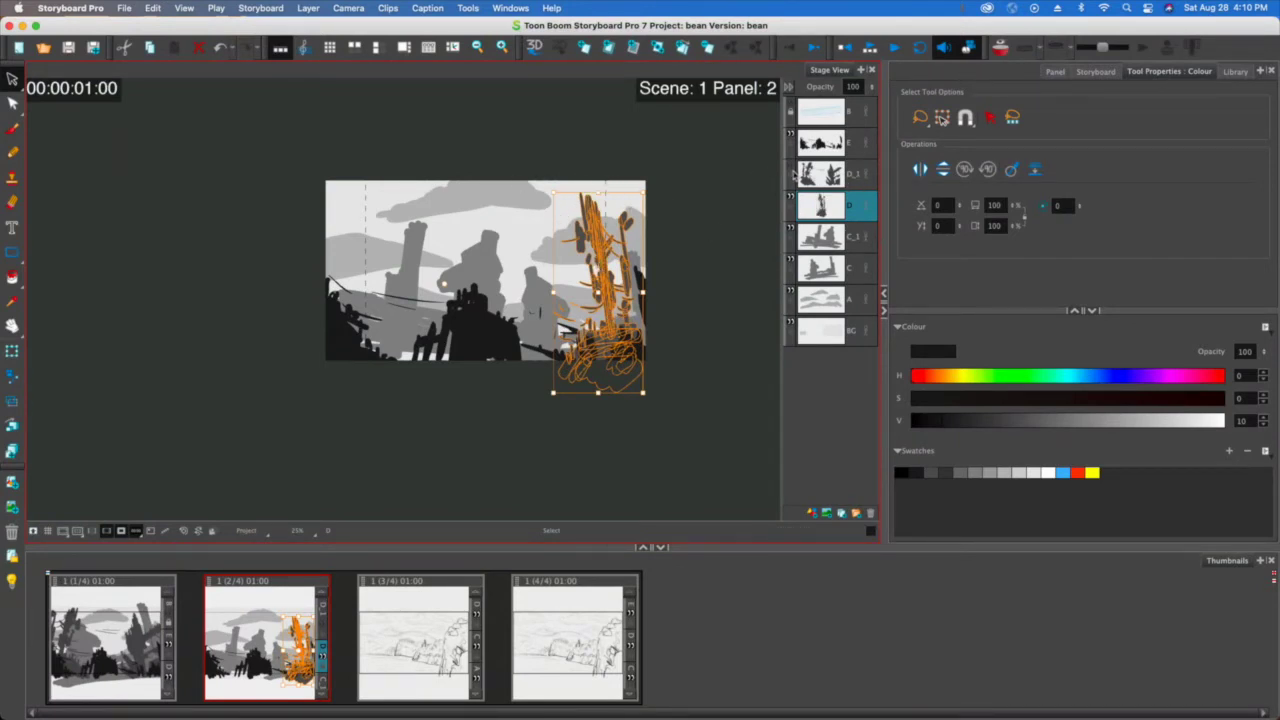
Step: Show layer D_1 again, then scale down all its tree artwork, mostly in width, and shift it slightly right and down
click(794, 173)
click(793, 170)
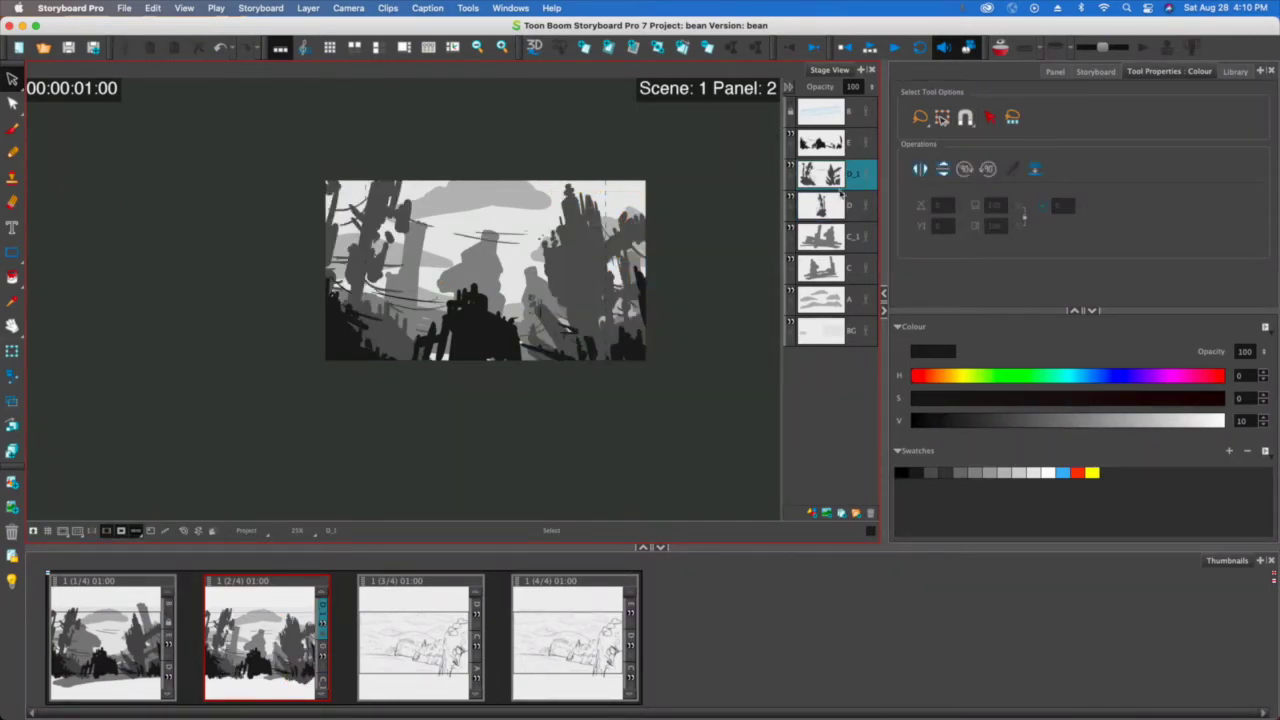
mouse_move(334, 112)
mouse_down()
mouse_move(486, 429)
mouse_move(533, 103)
mouse_move(335, 112)
mouse_up()
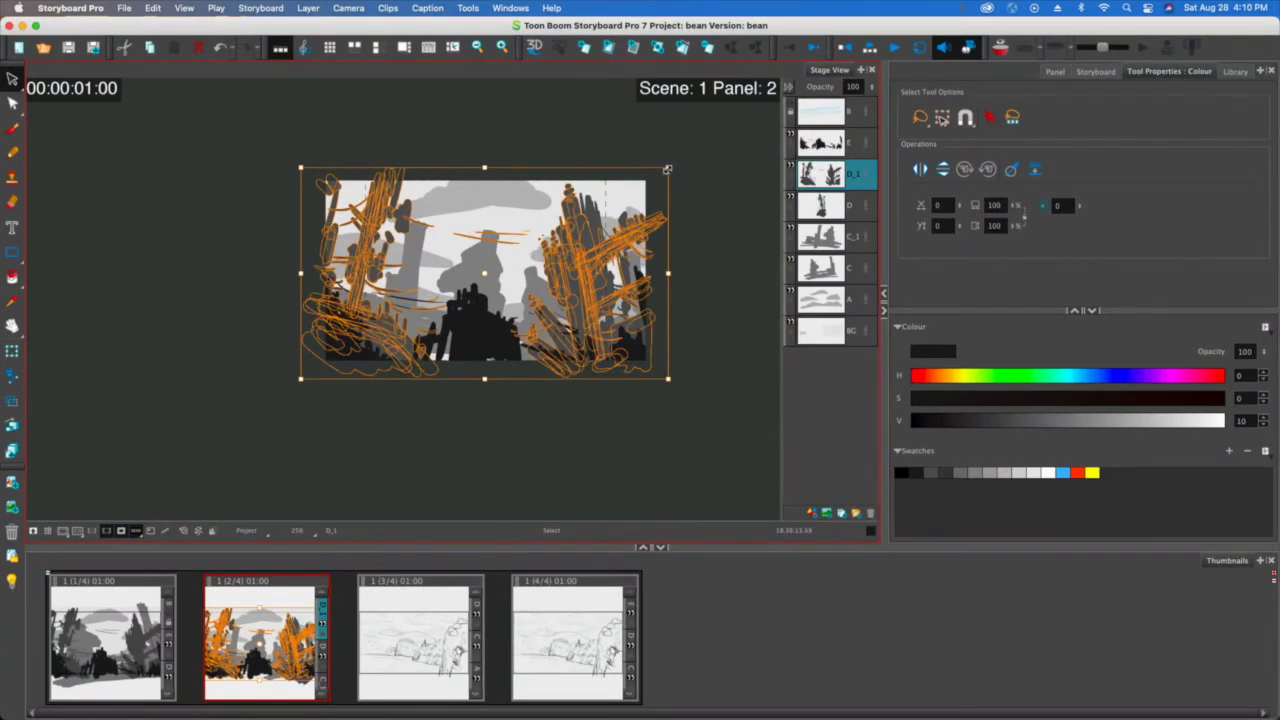
drag(667, 170, 649, 181)
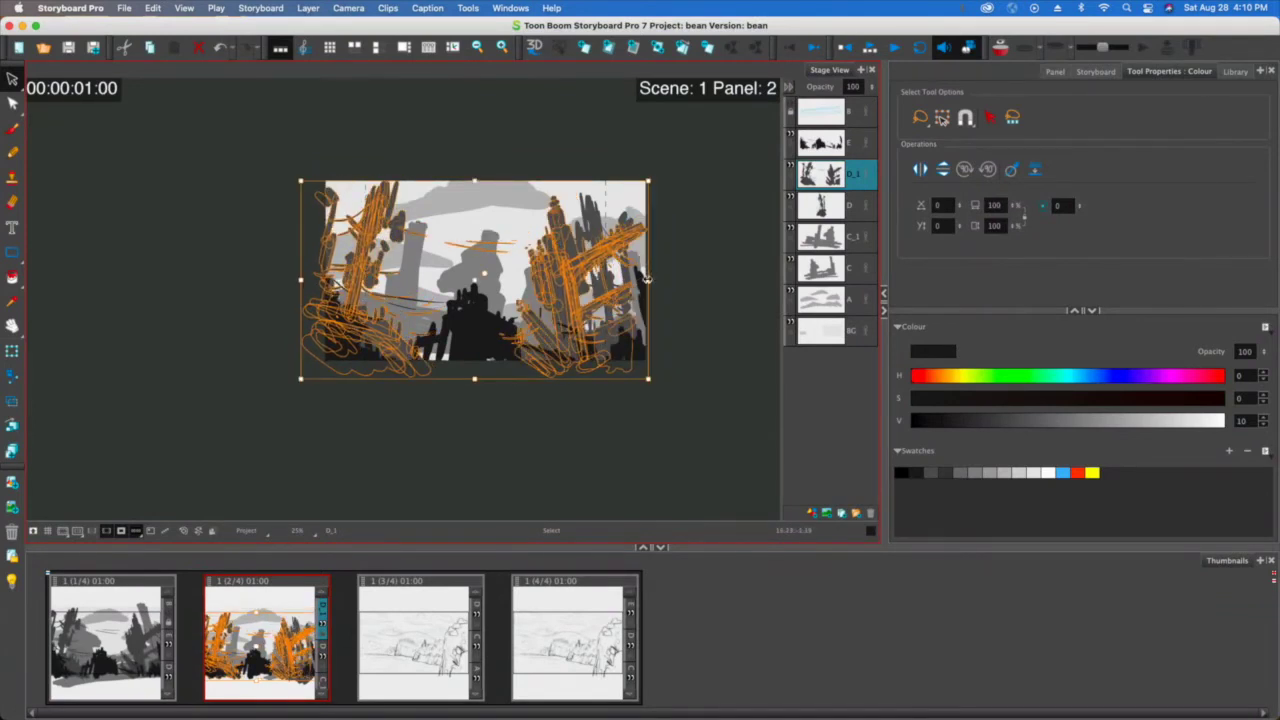
mouse_move(647, 280)
mouse_down()
mouse_move(508, 273)
mouse_move(522, 282)
mouse_up()
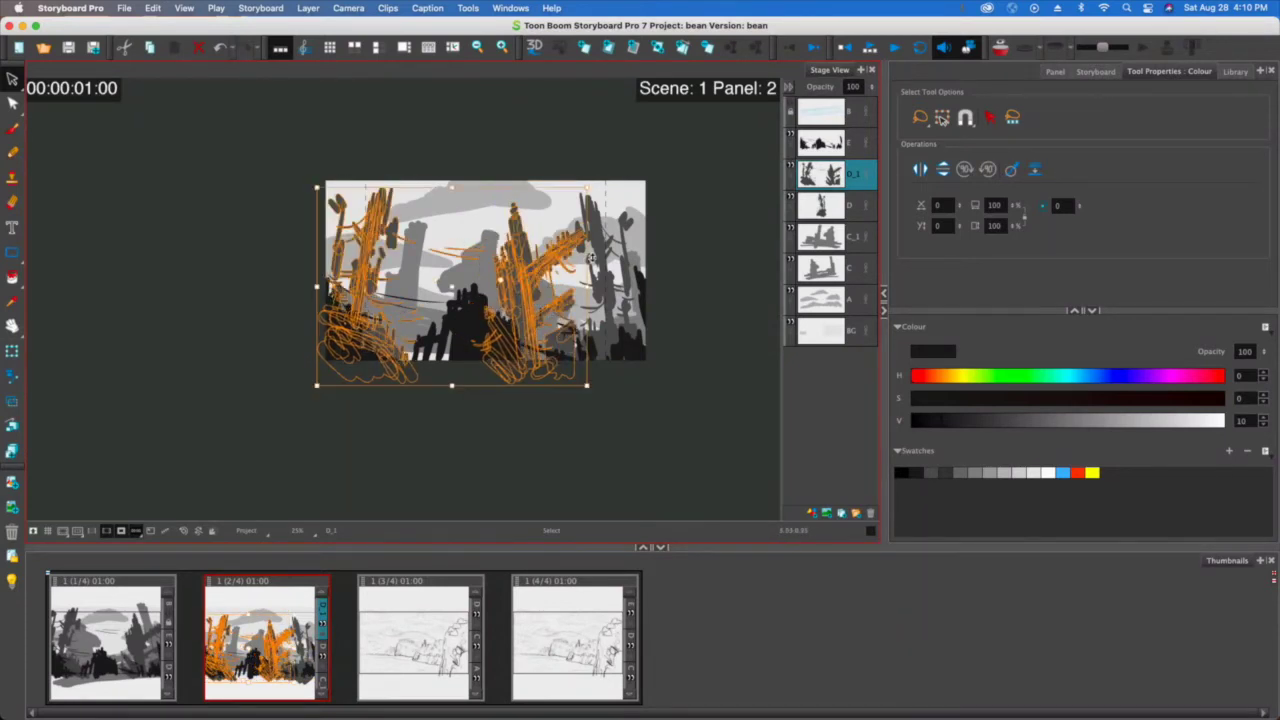
key(Delete)
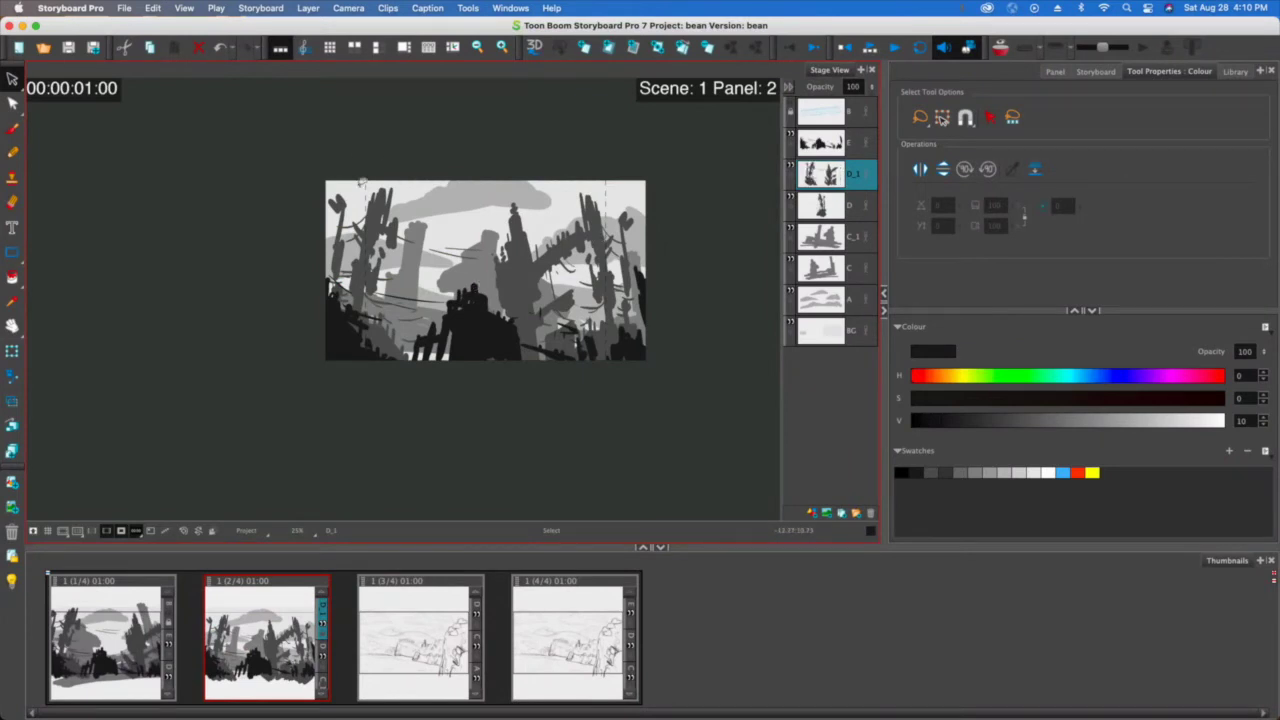
Step: Paint dark grey Ink Brush strokes with colour value 20 around the right-hand trees on layer D_1, using brush size 96.6
click(13, 129)
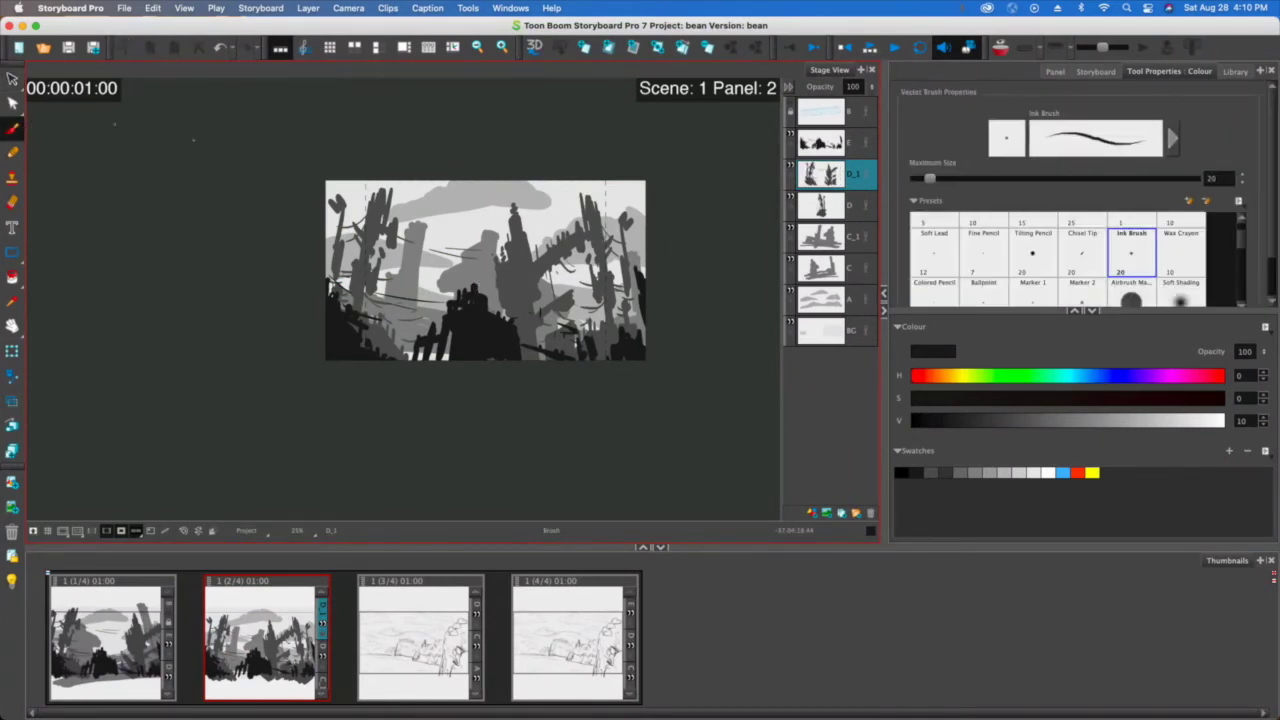
click(946, 472)
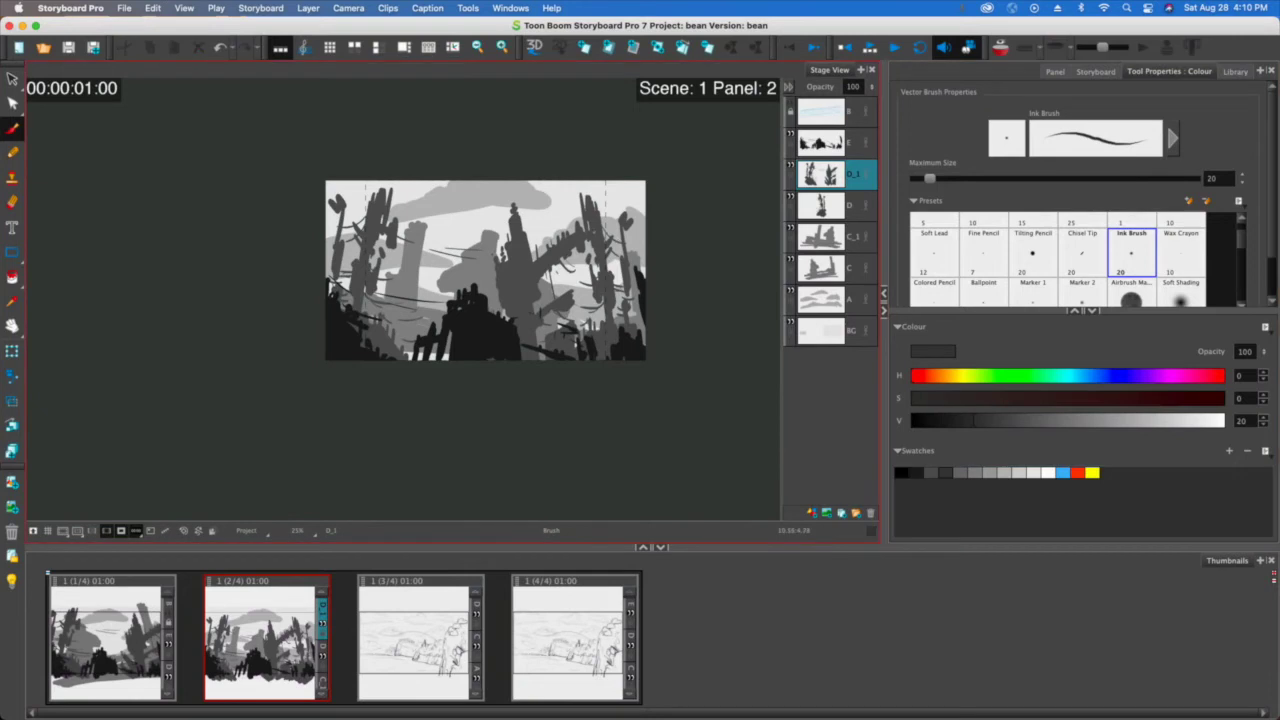
click(948, 472)
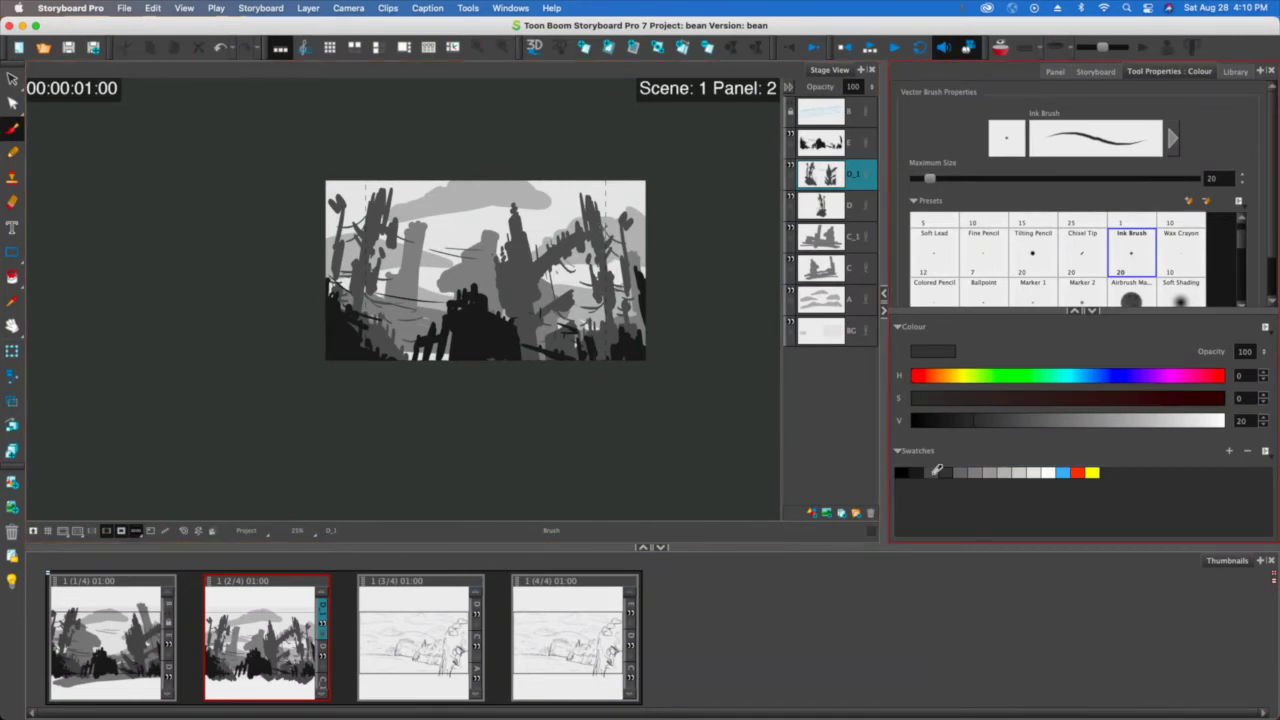
click(963, 472)
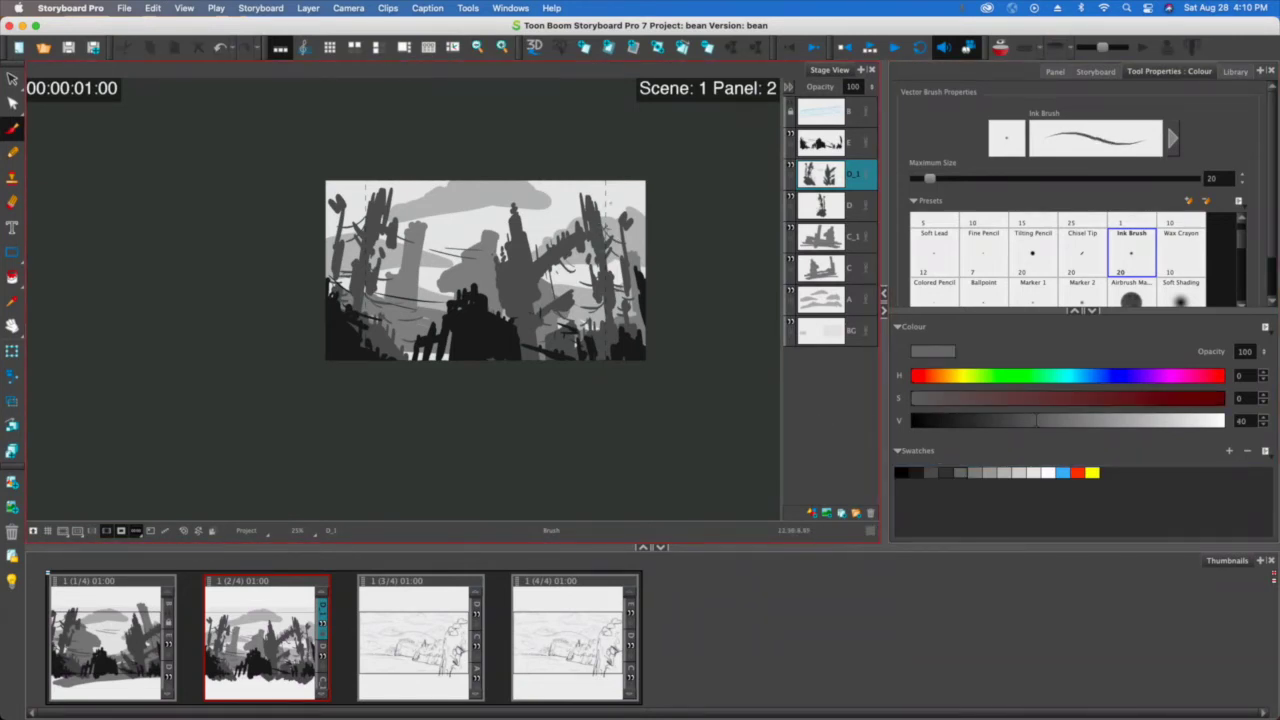
click(946, 472)
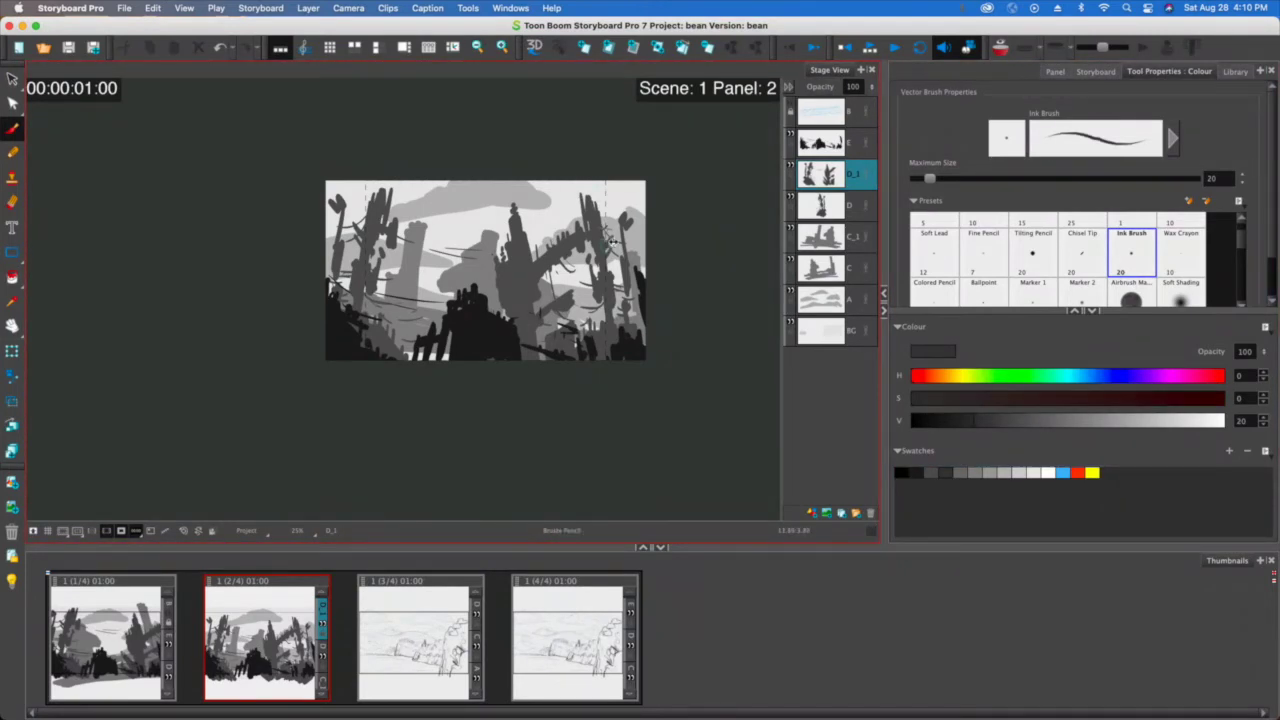
mouse_move(609, 240)
mouse_down()
mouse_move(630, 239)
mouse_move(590, 227)
mouse_up()
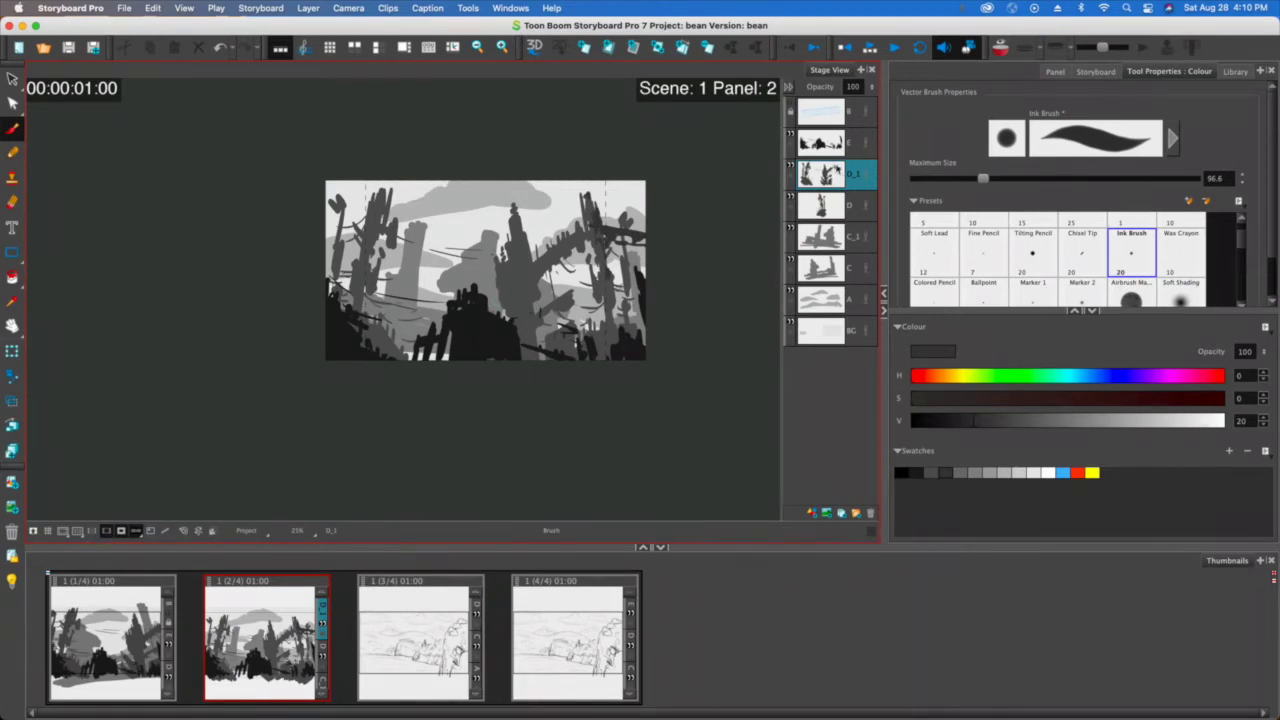
Step: Duplicate layer E, which holds the black foreground silhouettes, and make the copy active
click(853, 148)
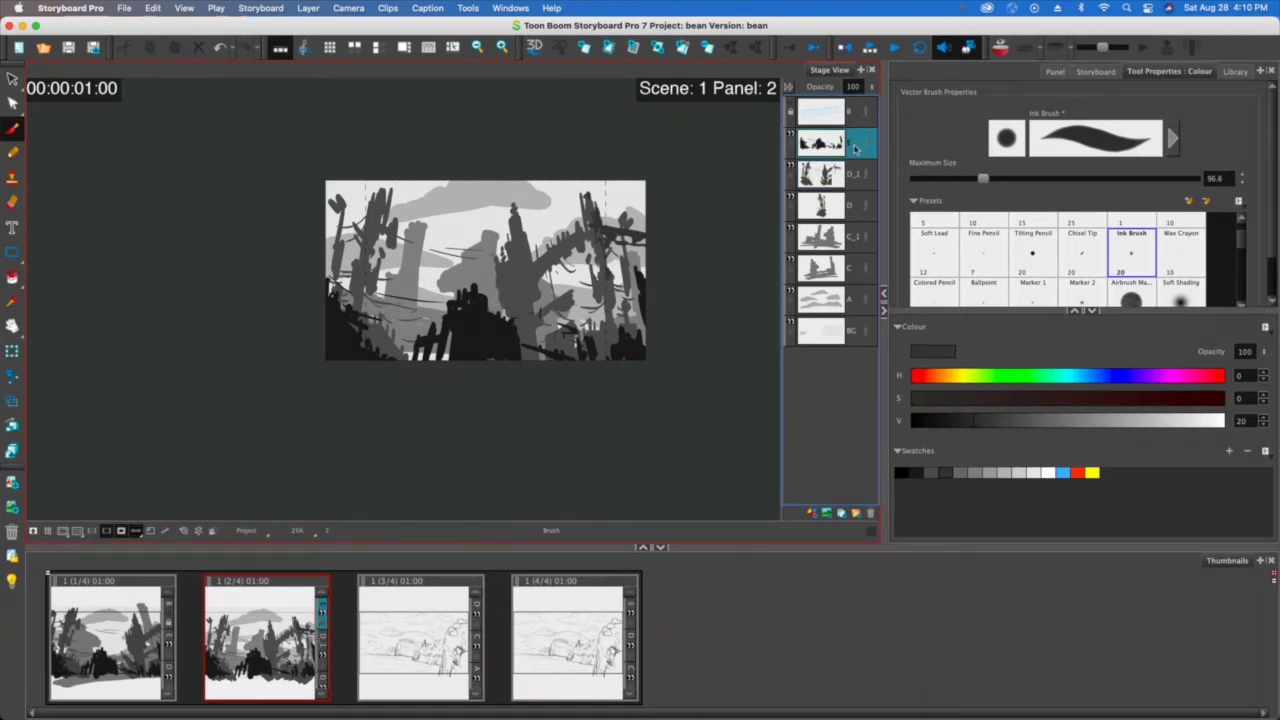
right_click(853, 148)
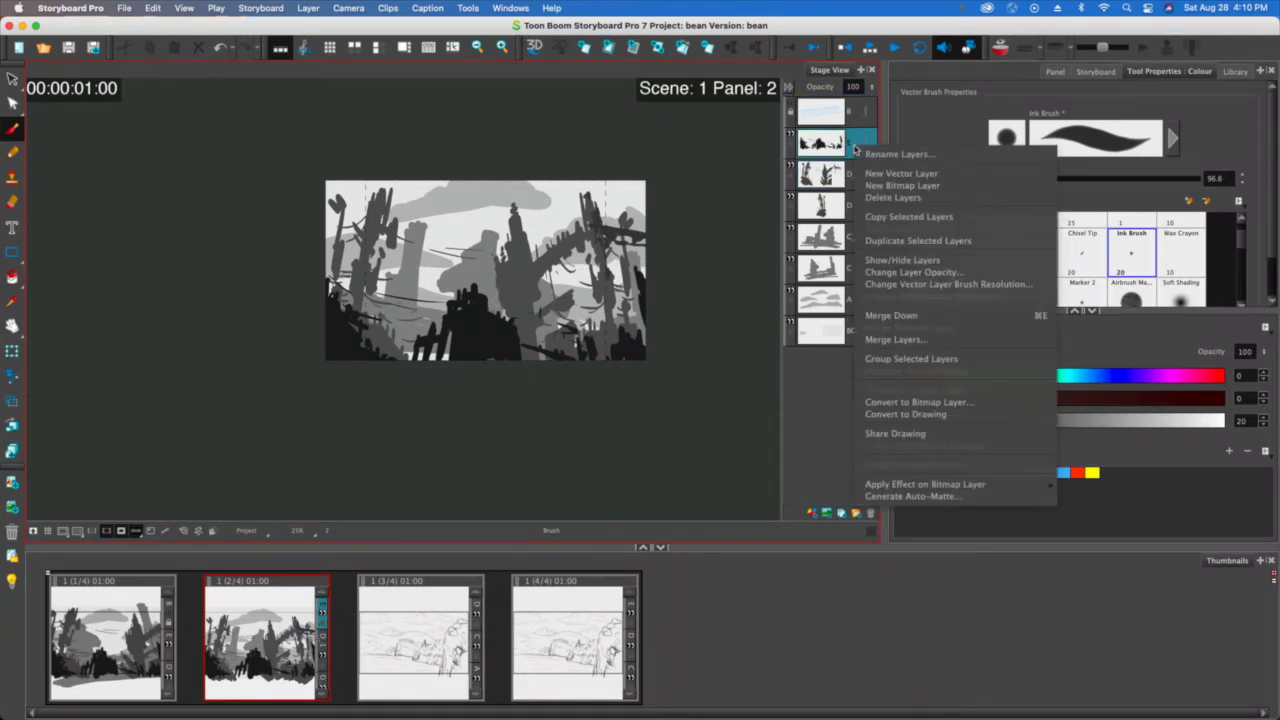
click(890, 242)
click(851, 136)
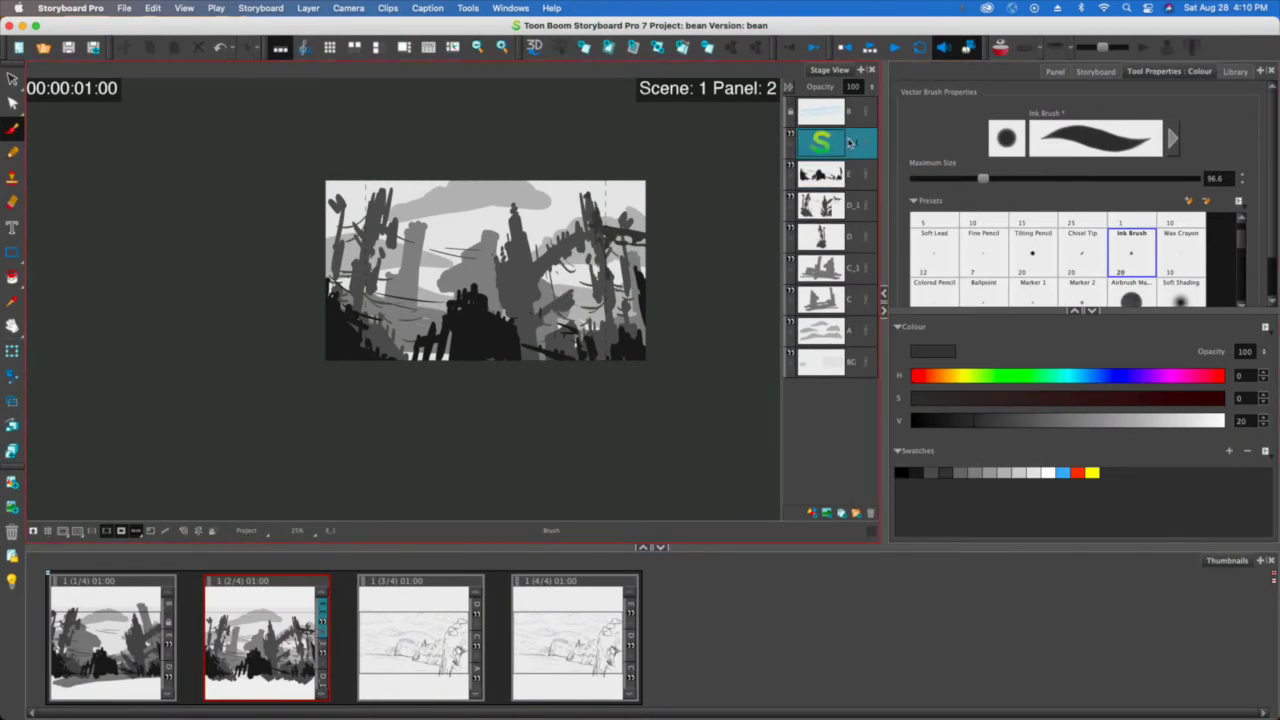
Step: Narrow, heighten and rotate all the artwork on layer E_1, and place it over the lower left of the frame
click(12, 79)
mouse_move(406, 253)
mouse_down()
mouse_move(268, 268)
mouse_move(300, 235)
mouse_up()
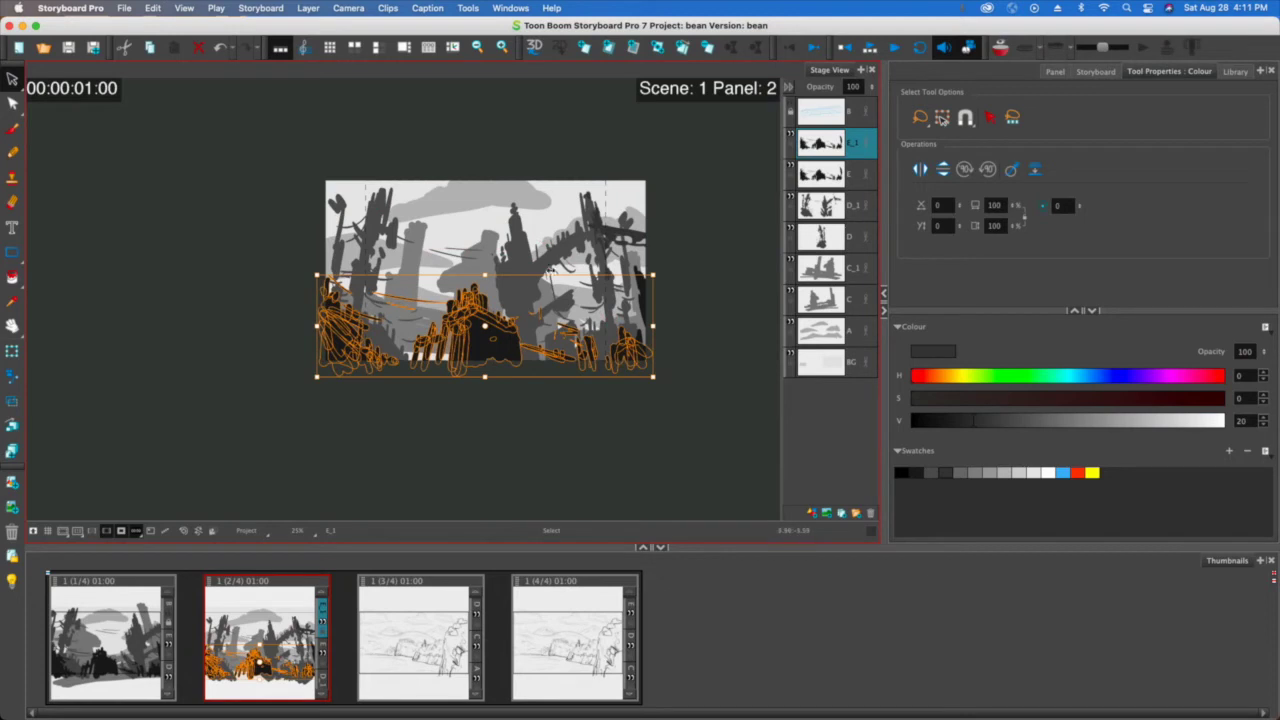
drag(652, 325, 538, 325)
drag(426, 276, 425, 235)
drag(409, 342, 391, 342)
drag(524, 386, 509, 409)
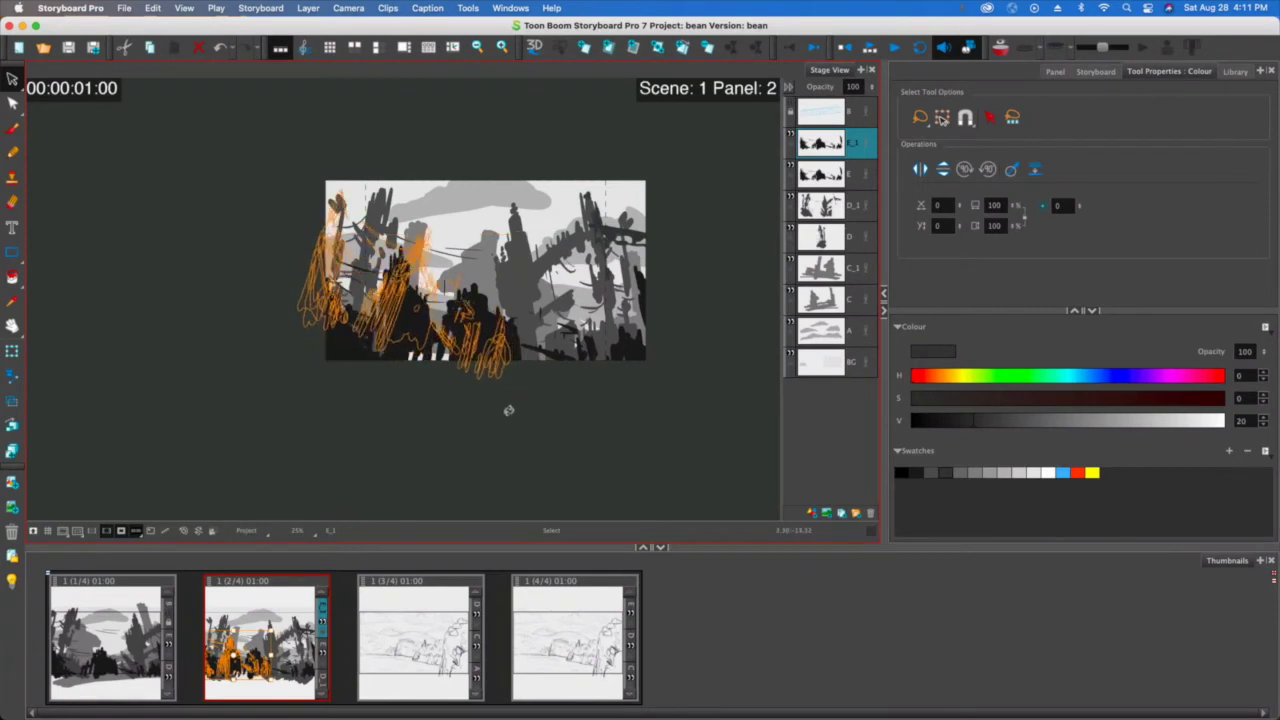
drag(384, 337, 367, 357)
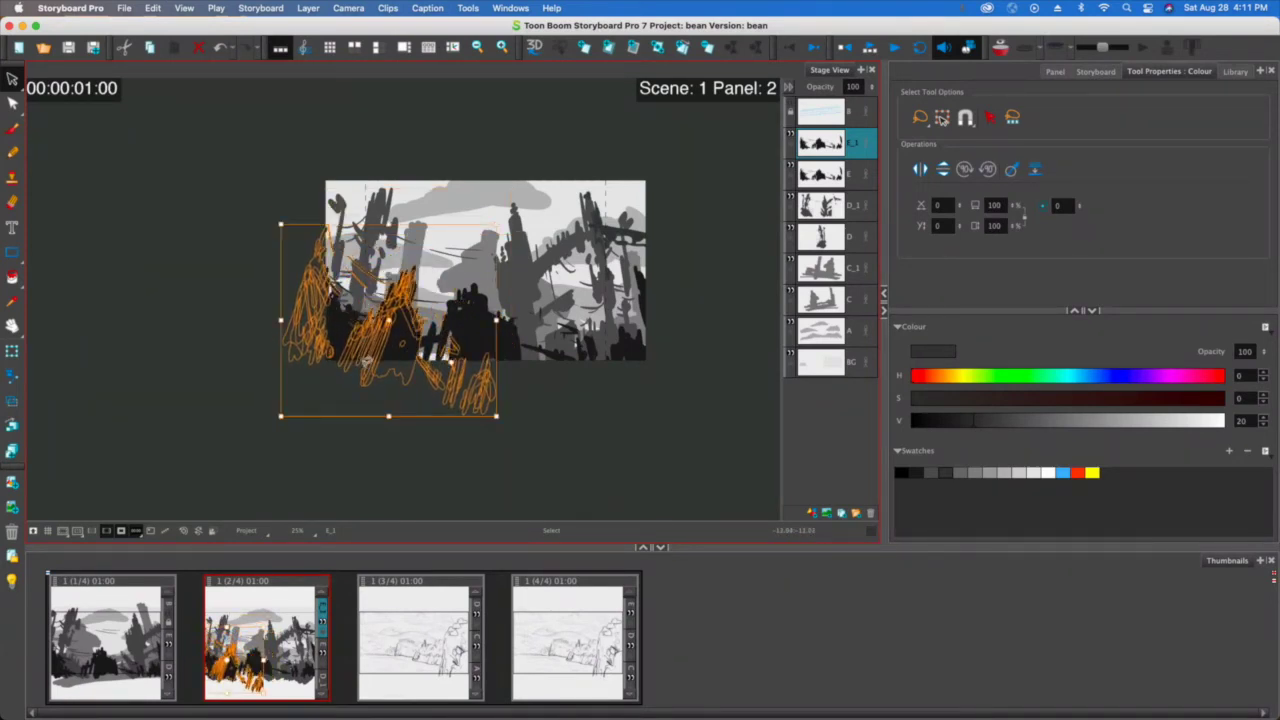
Step: Remove the solid fill shape from inside the mound on layer E_1
click(368, 361)
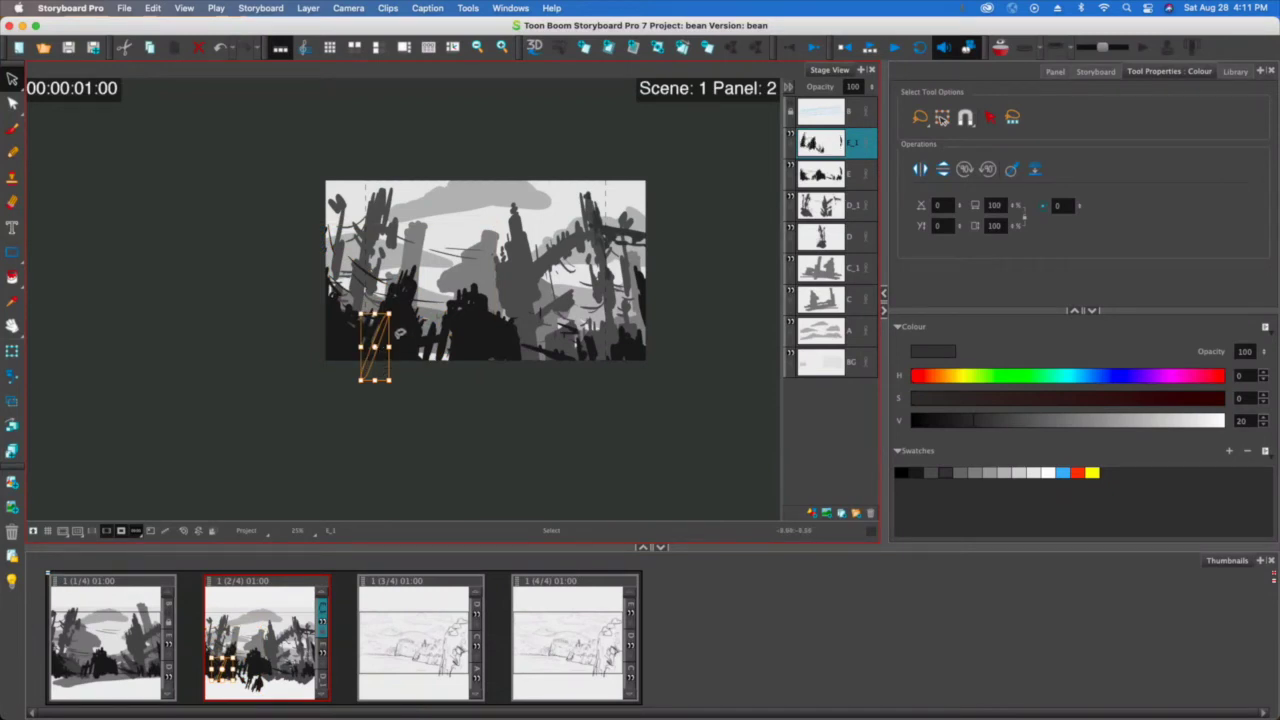
click(409, 337)
key(ctrl+z)
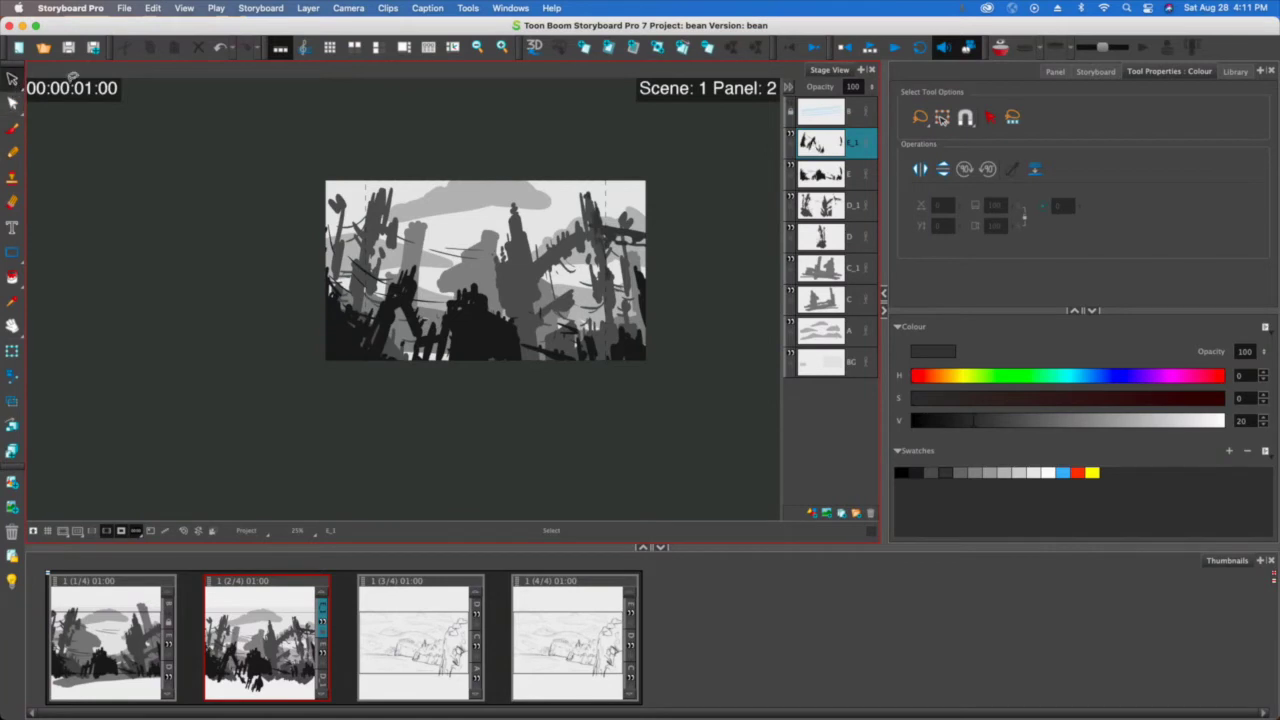
Step: Paint near-black Ink Brush strokes with colour value 10 on layer E_1, adding spikes and hanging lines around the left foreground
click(918, 473)
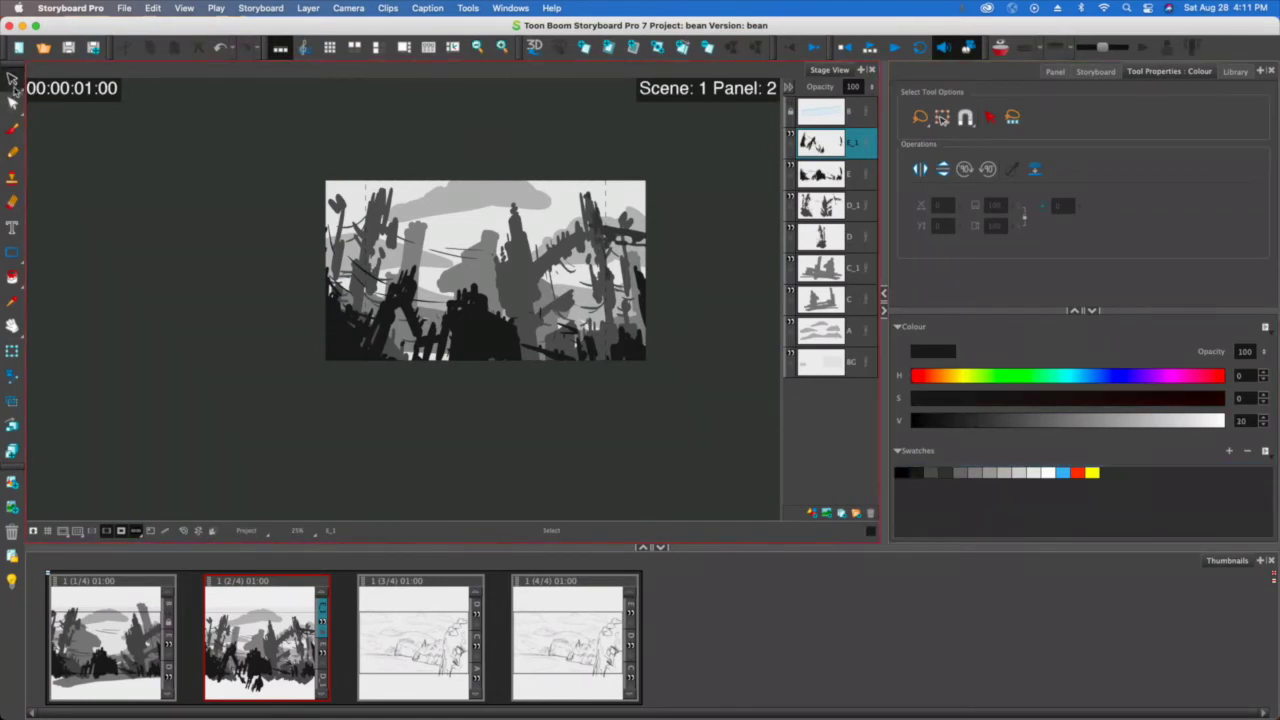
click(12, 78)
click(33, 132)
click(411, 320)
key(alt+b)
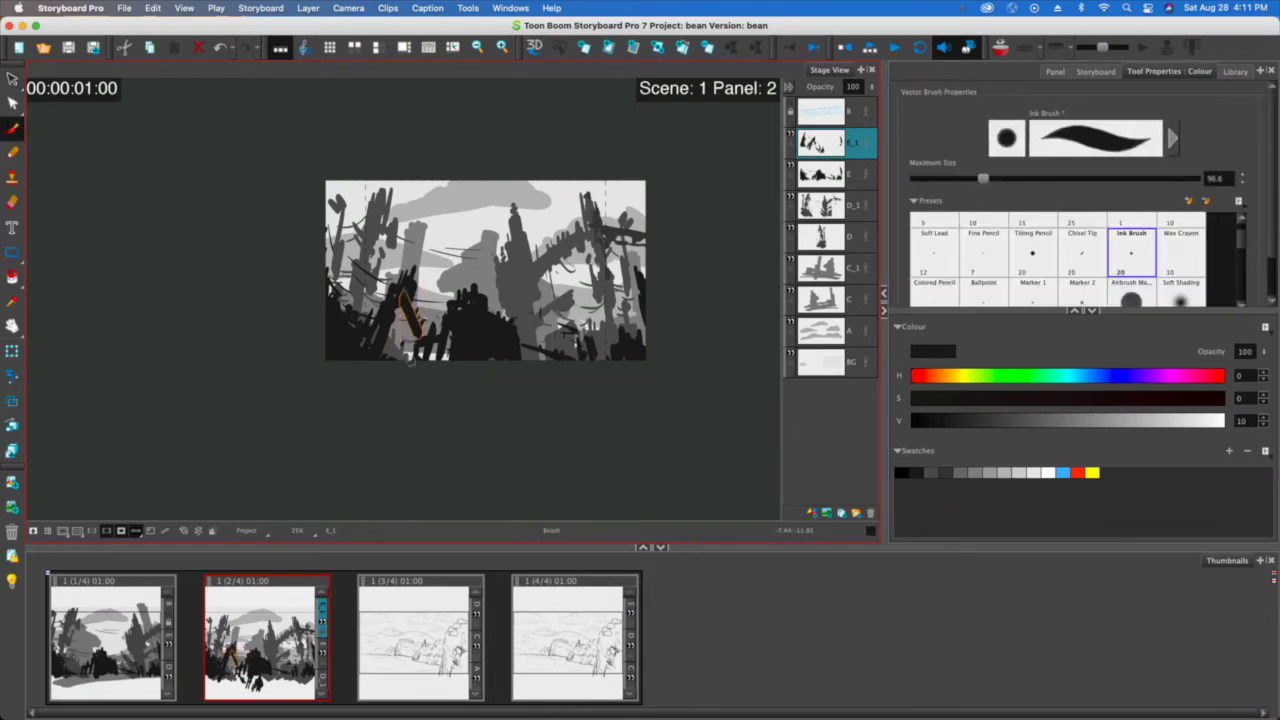
drag(402, 310, 391, 352)
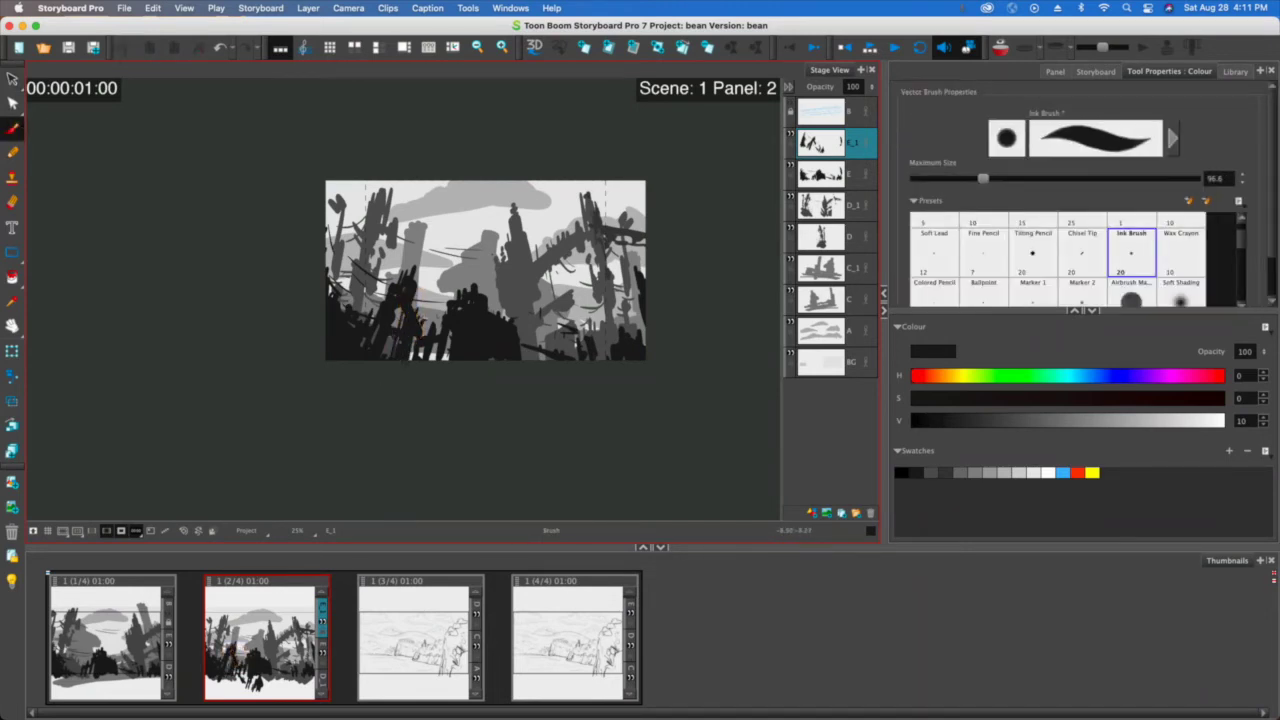
mouse_move(395, 294)
mouse_down()
mouse_move(303, 257)
mouse_move(307, 227)
mouse_up()
drag(446, 301, 418, 310)
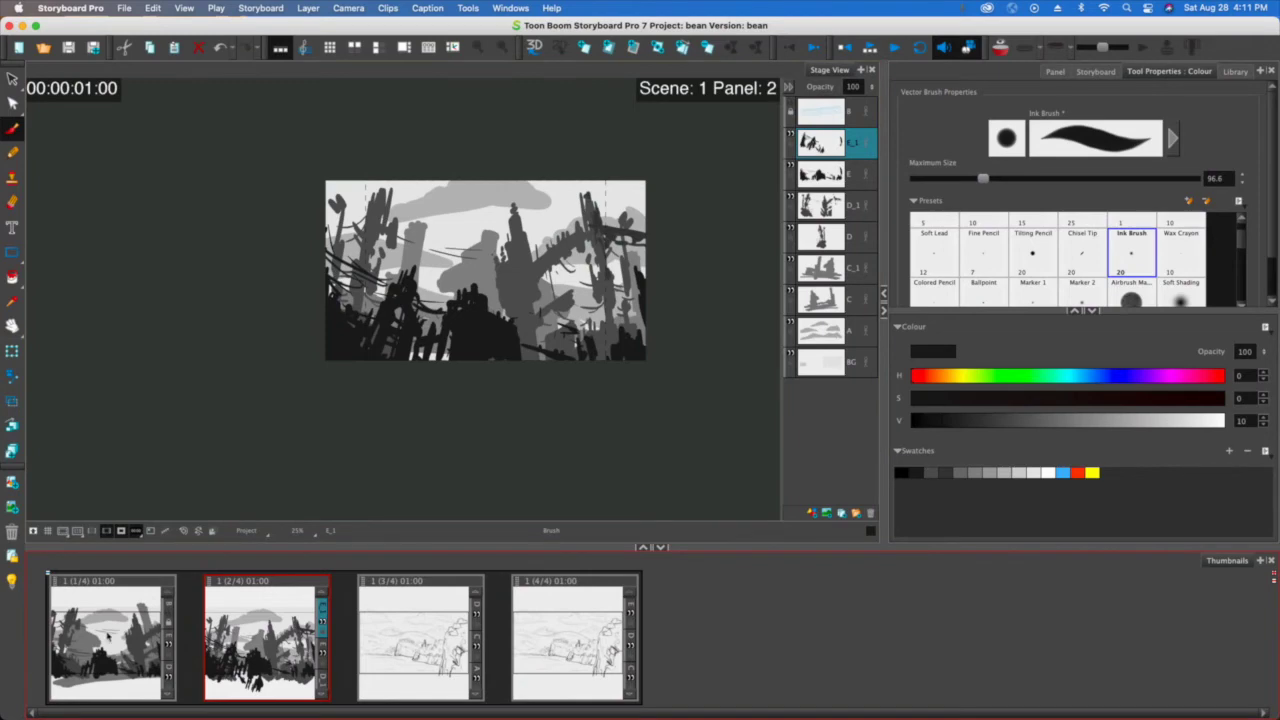
Step: Alternate between panels 1 and 2 to compare the original background with the reworked foreground and trees
click(108, 636)
click(241, 648)
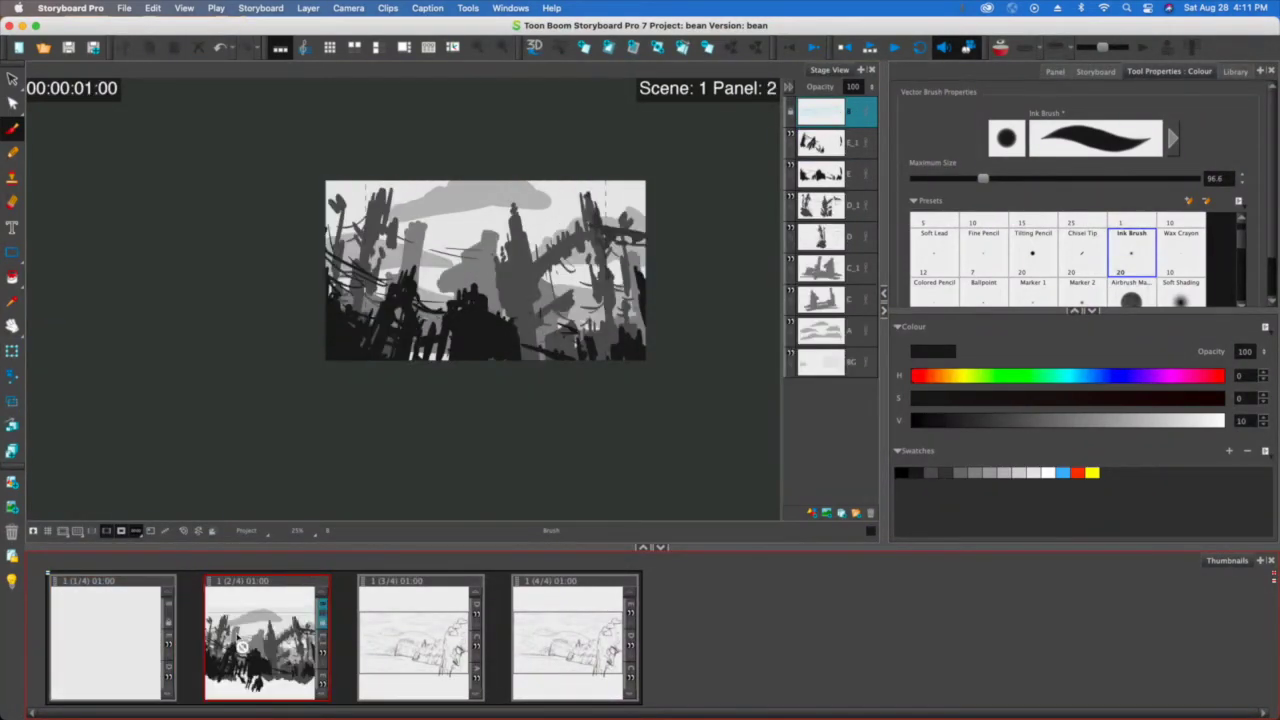
click(141, 637)
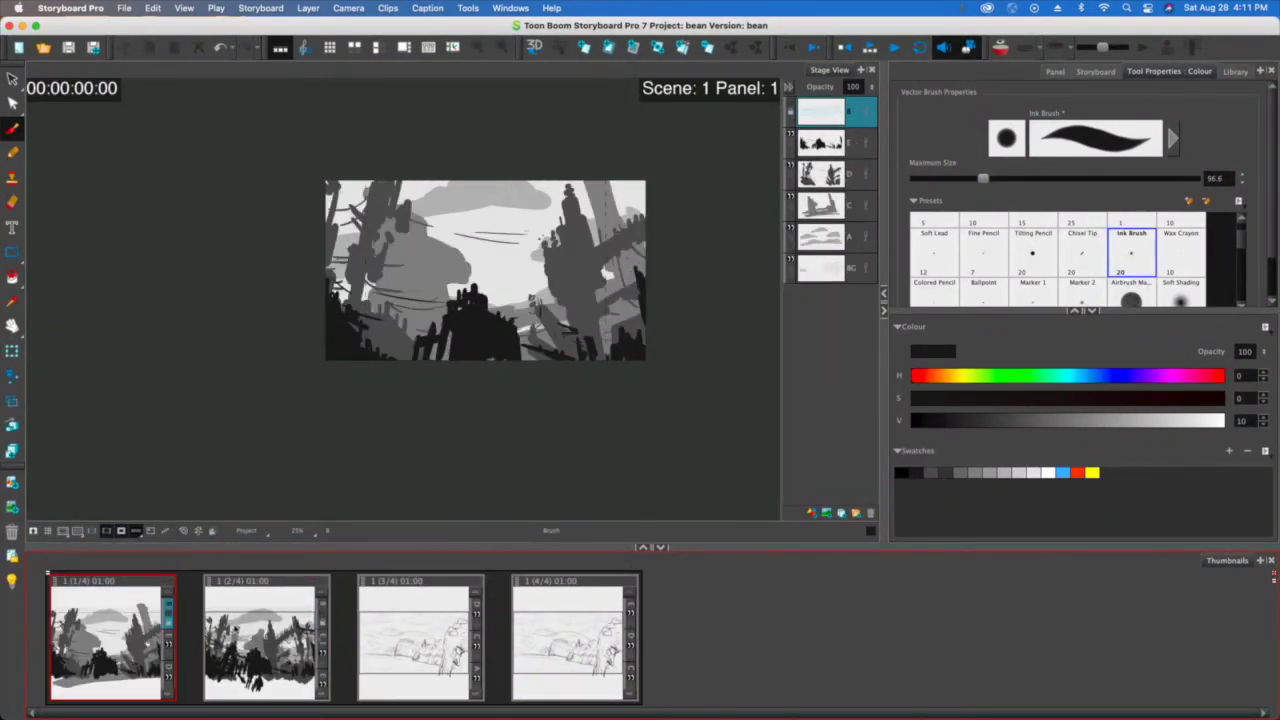
click(240, 628)
click(105, 622)
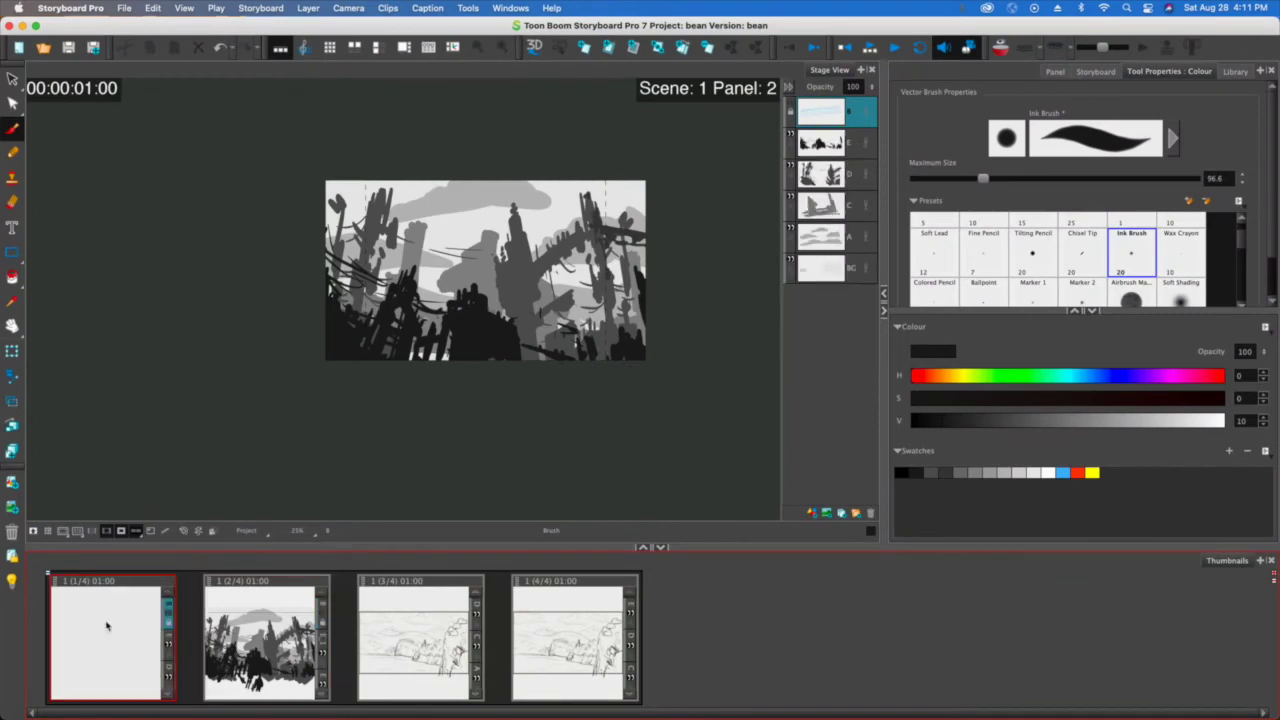
Step: Review panels 2 to 4, and add a new vector layer directly above layer B in panel 4's landscape sketch
click(222, 611)
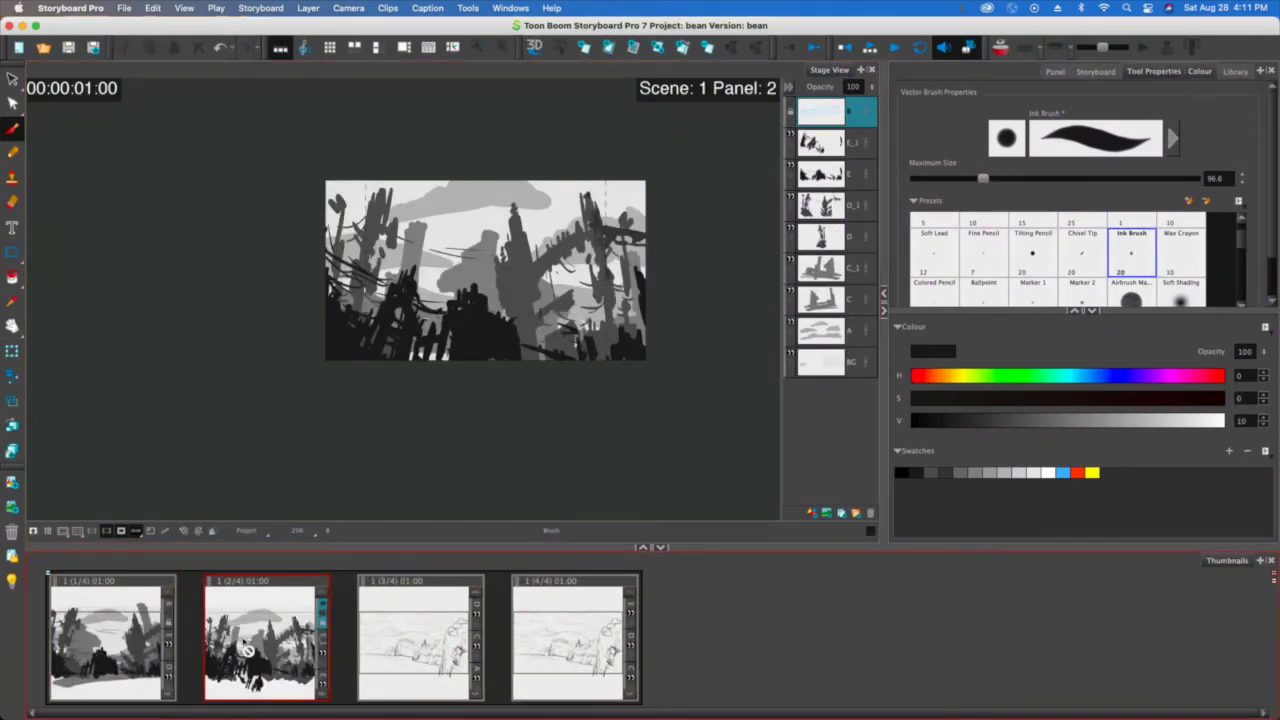
click(422, 615)
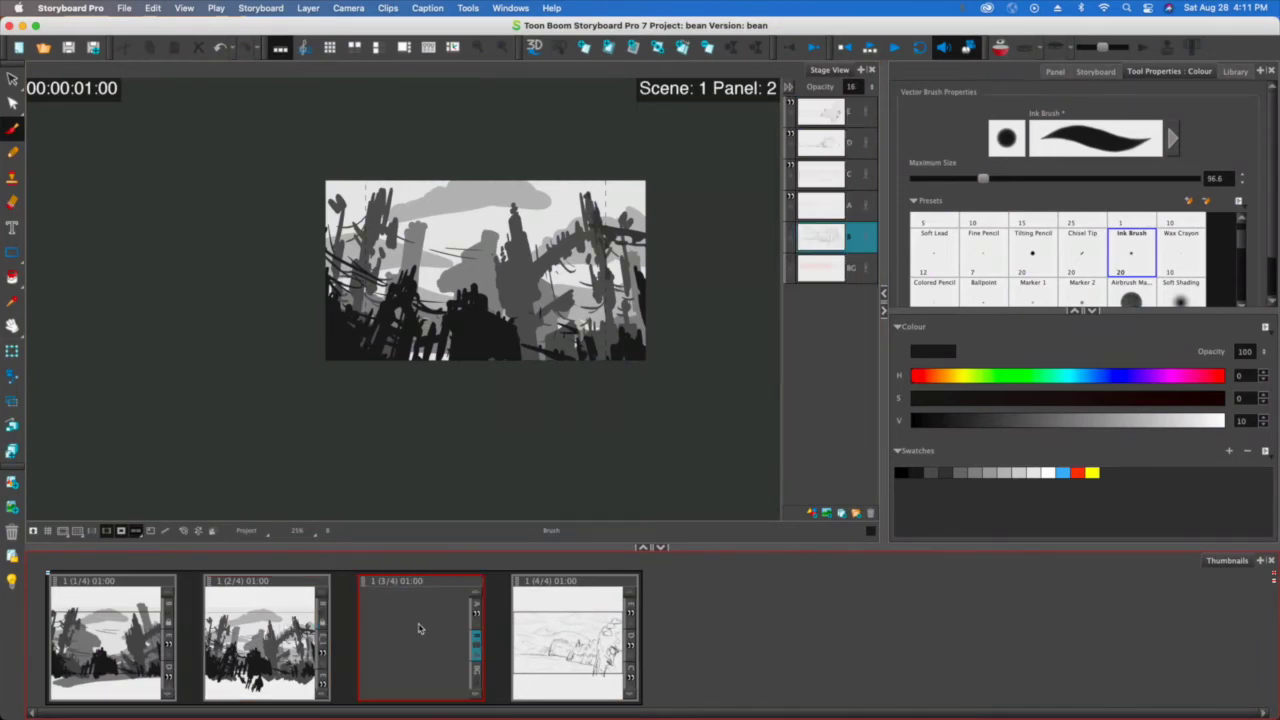
click(567, 630)
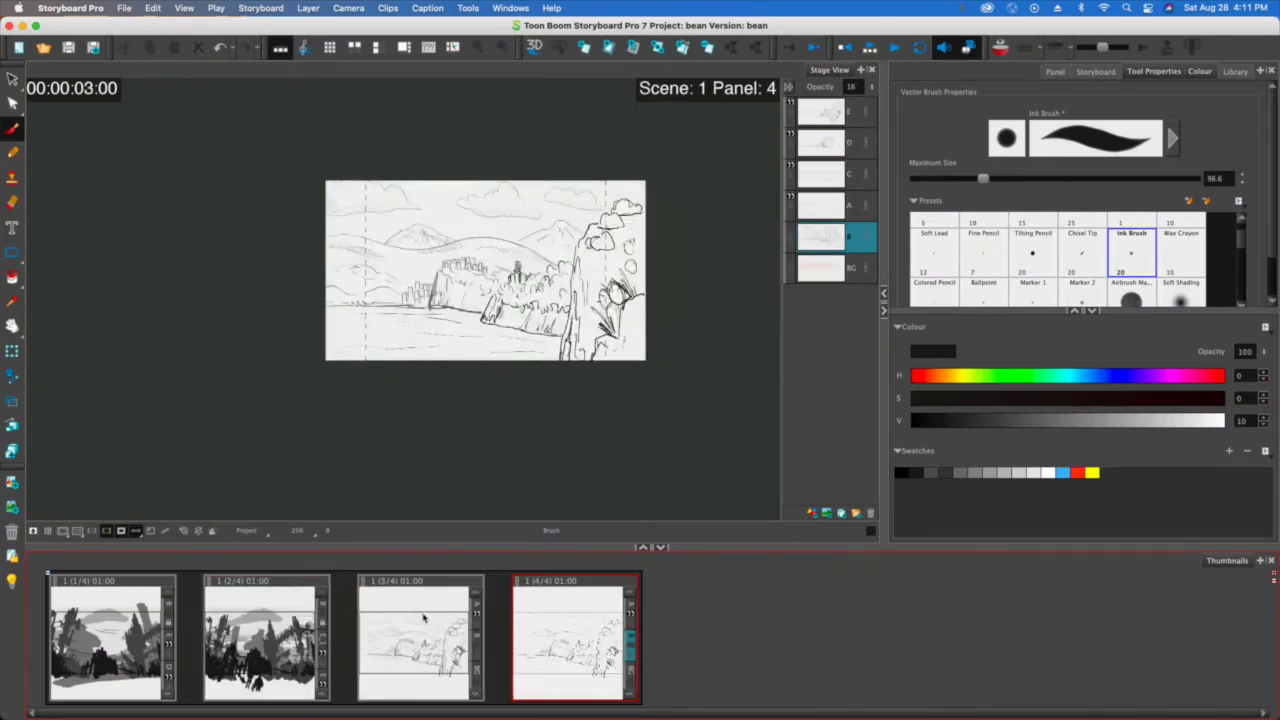
click(423, 611)
click(544, 615)
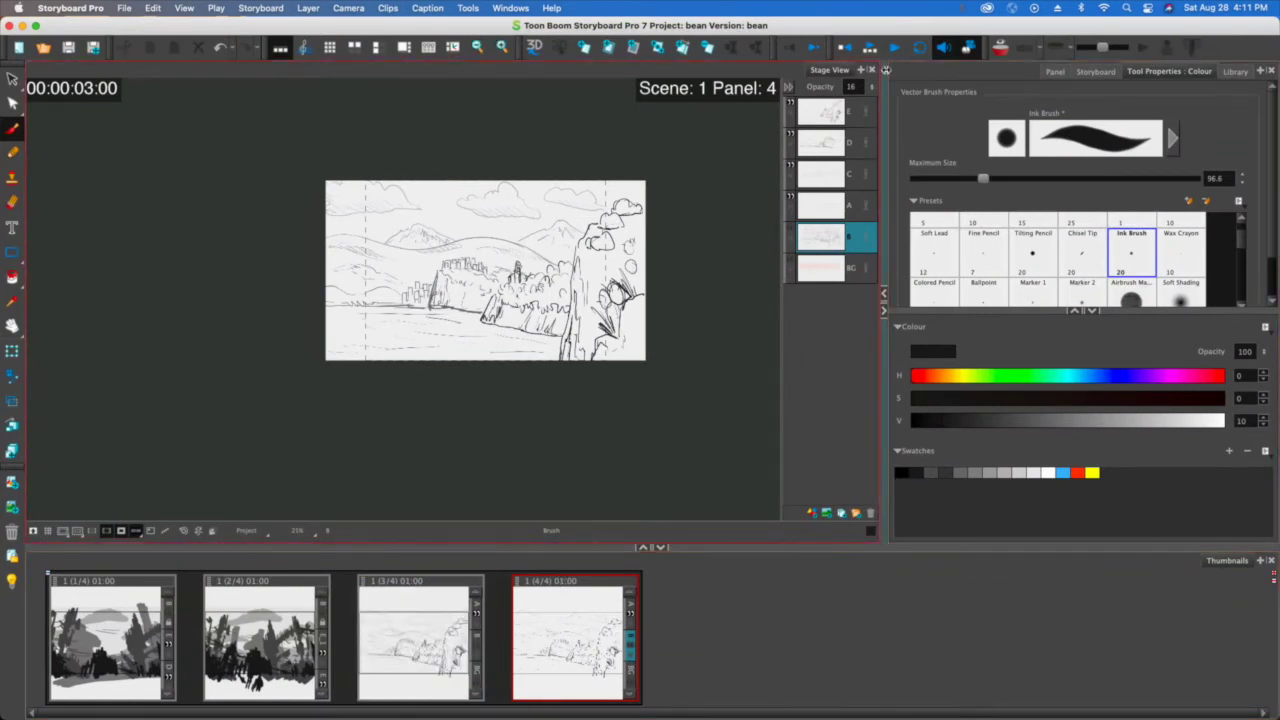
click(842, 271)
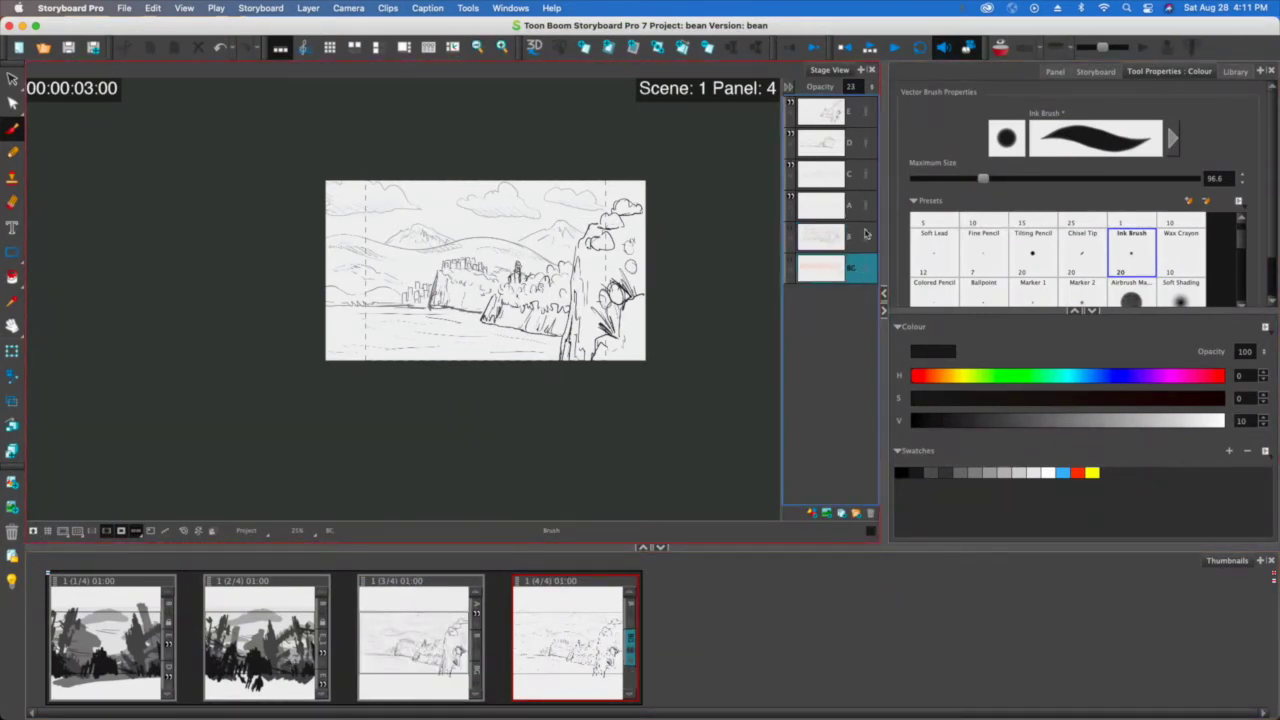
click(867, 233)
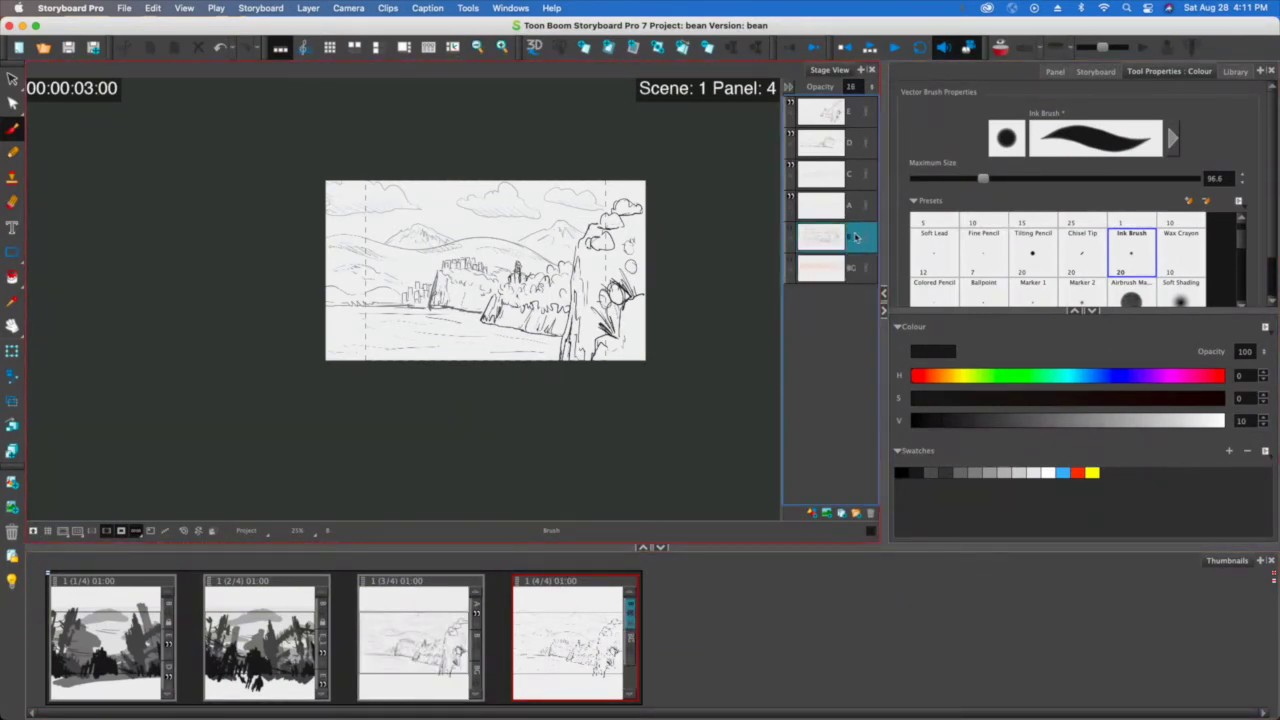
click(812, 514)
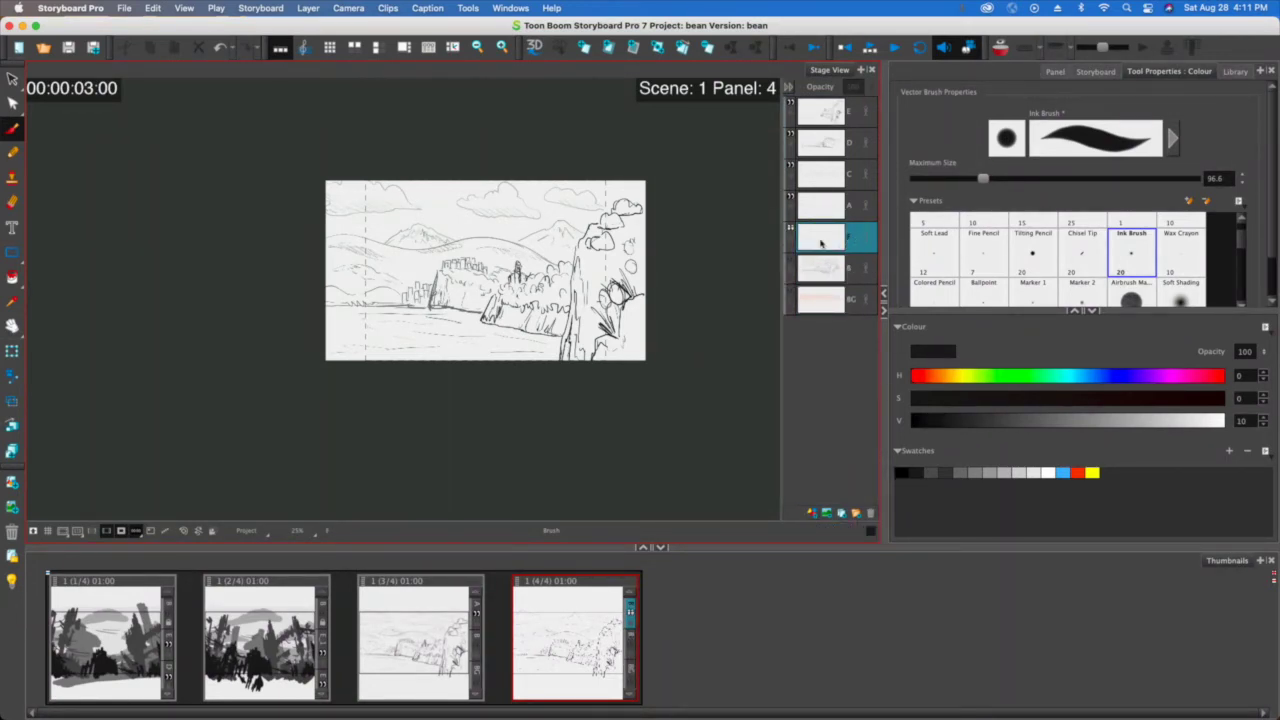
Step: Paint the sky on layer F in light grey value 90 with the Ink Brush enlarged to size 230
scroll(668, 250, down, 1)
scroll(631, 244, up, 2)
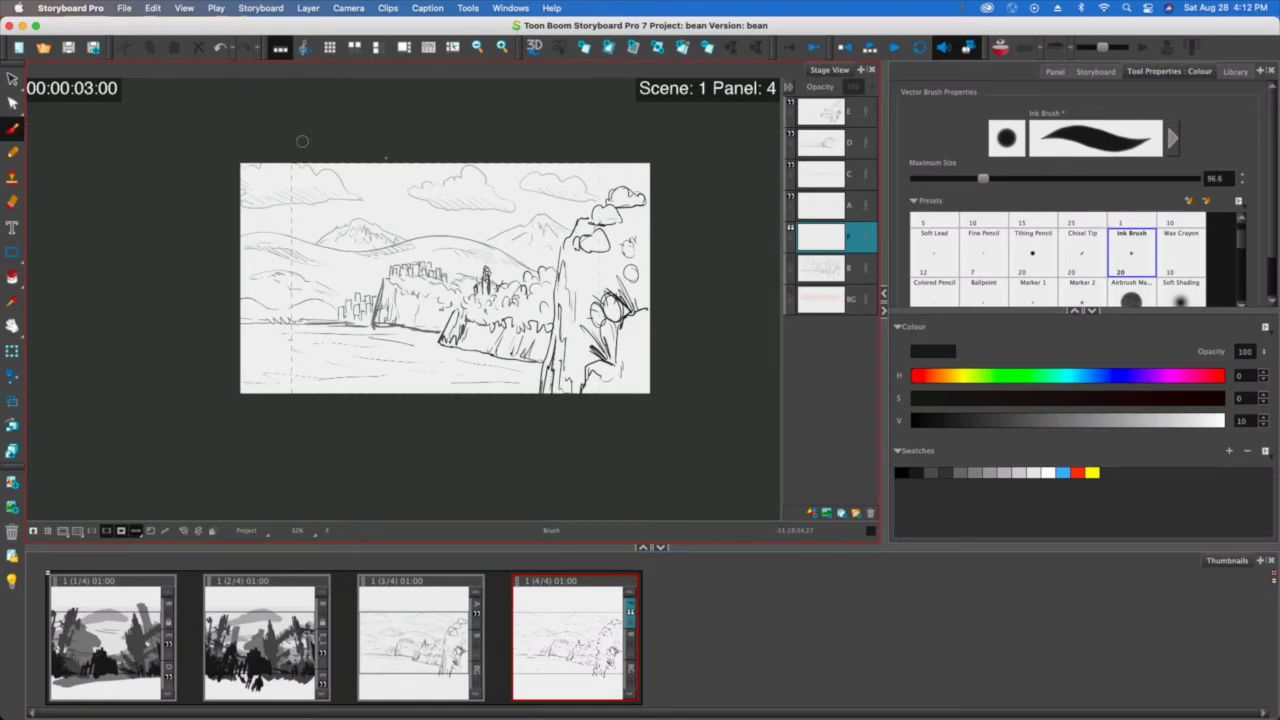
click(1036, 473)
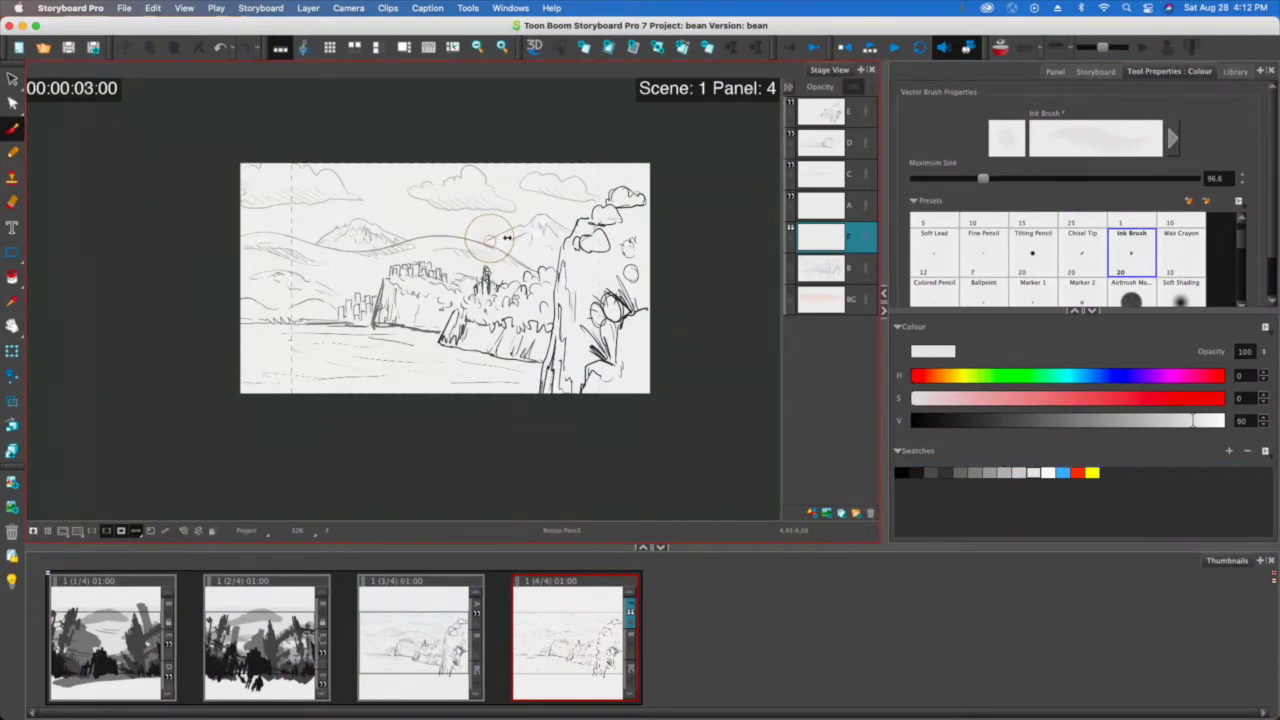
mouse_move(575, 195)
mouse_down()
mouse_move(665, 188)
mouse_move(610, 160)
mouse_move(408, 155)
mouse_up()
mouse_move(638, 199)
mouse_down()
mouse_move(300, 195)
mouse_move(245, 200)
mouse_move(220, 220)
mouse_move(111, 207)
mouse_up()
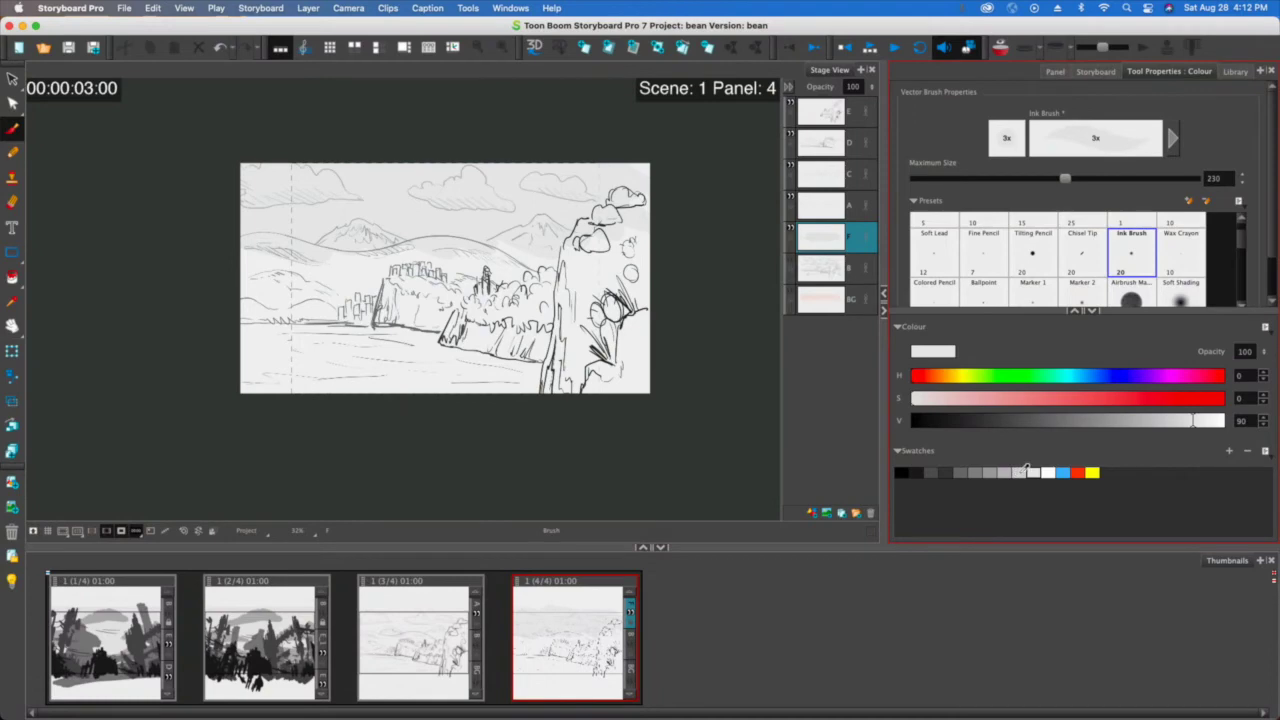
Step: Paint the two distant mountain peaks on layer F in grey value 80, checking panel 2 as a tonal reference
click(1027, 470)
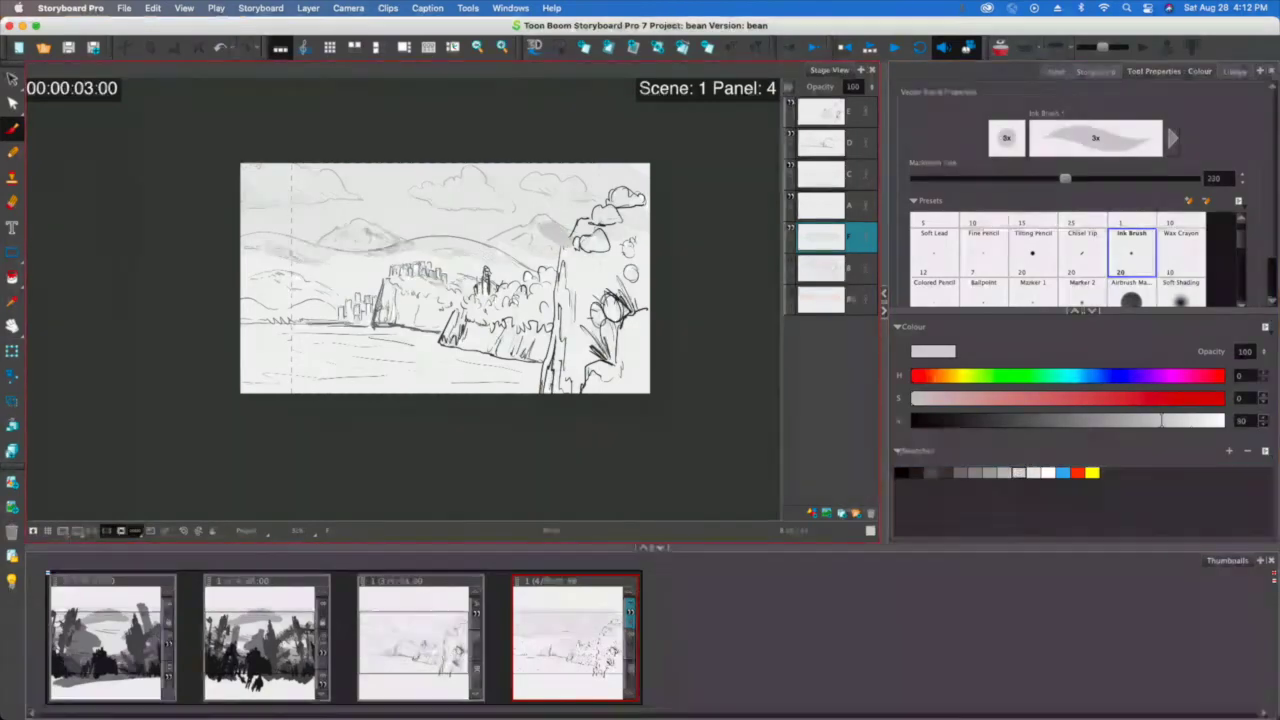
mouse_move(560, 220)
mouse_down()
mouse_move(547, 262)
mouse_move(502, 240)
mouse_move(517, 258)
mouse_move(520, 222)
mouse_up()
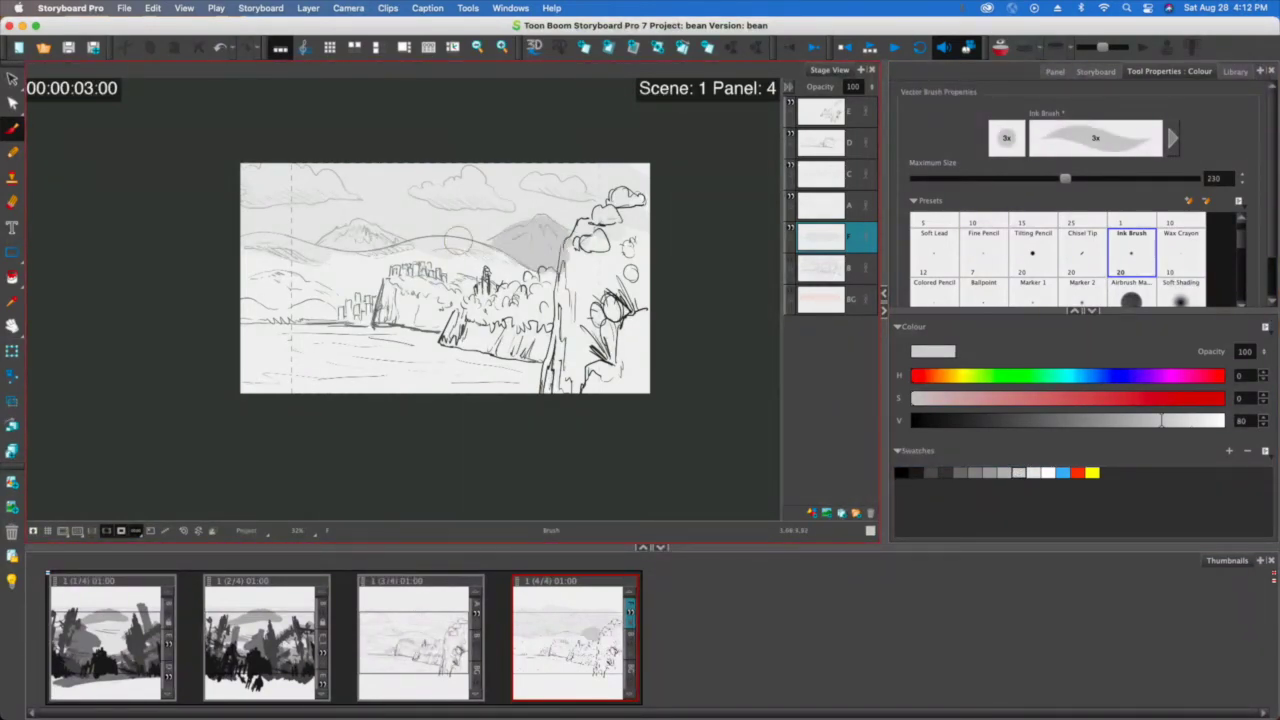
drag(362, 240, 468, 265)
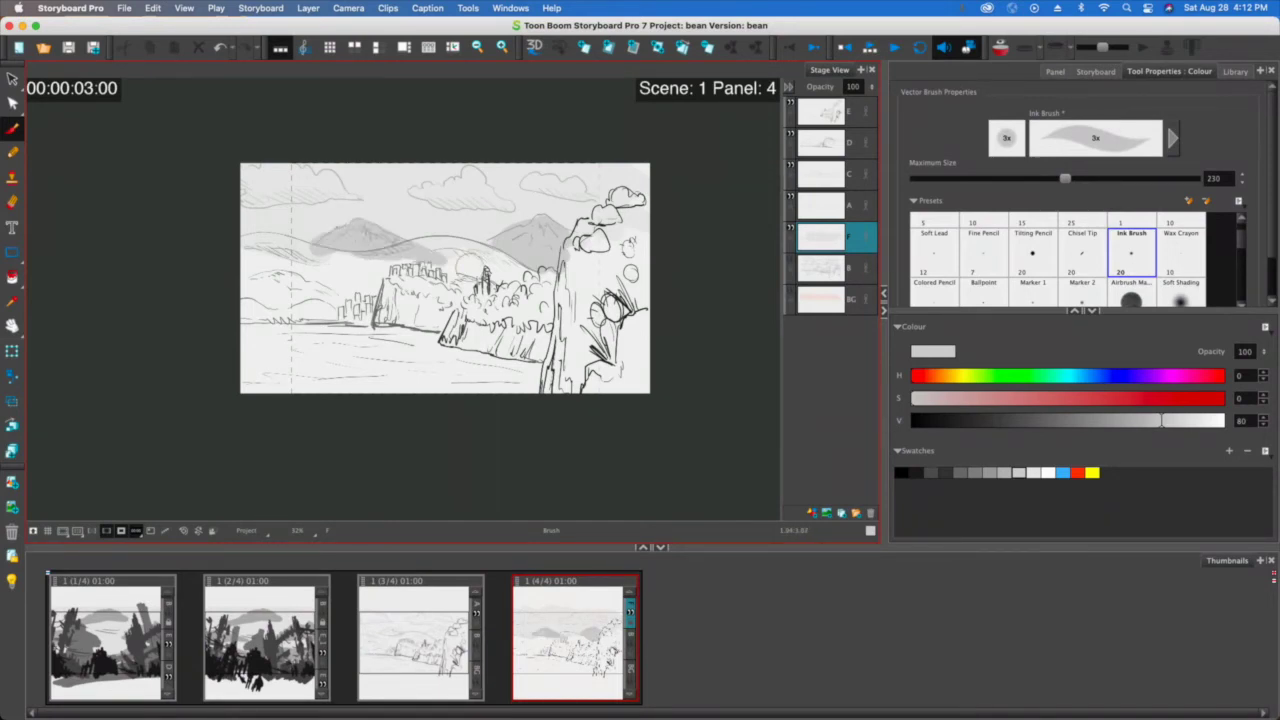
click(255, 645)
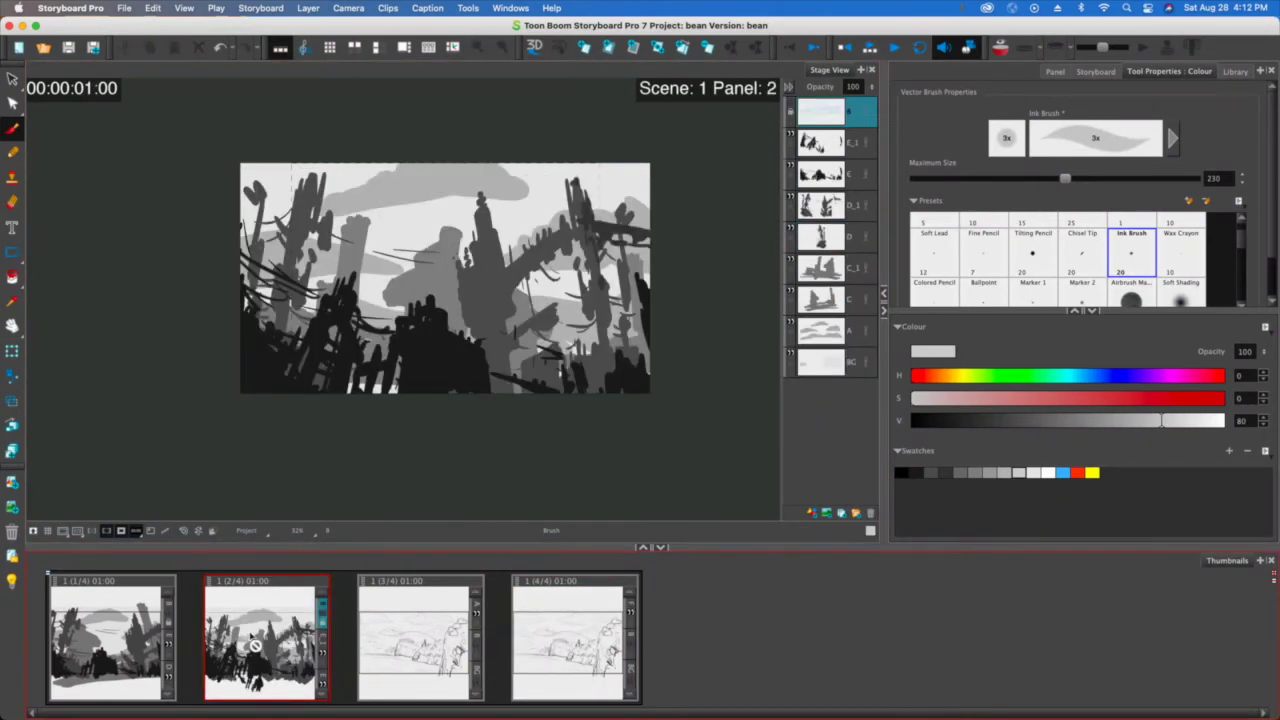
click(560, 660)
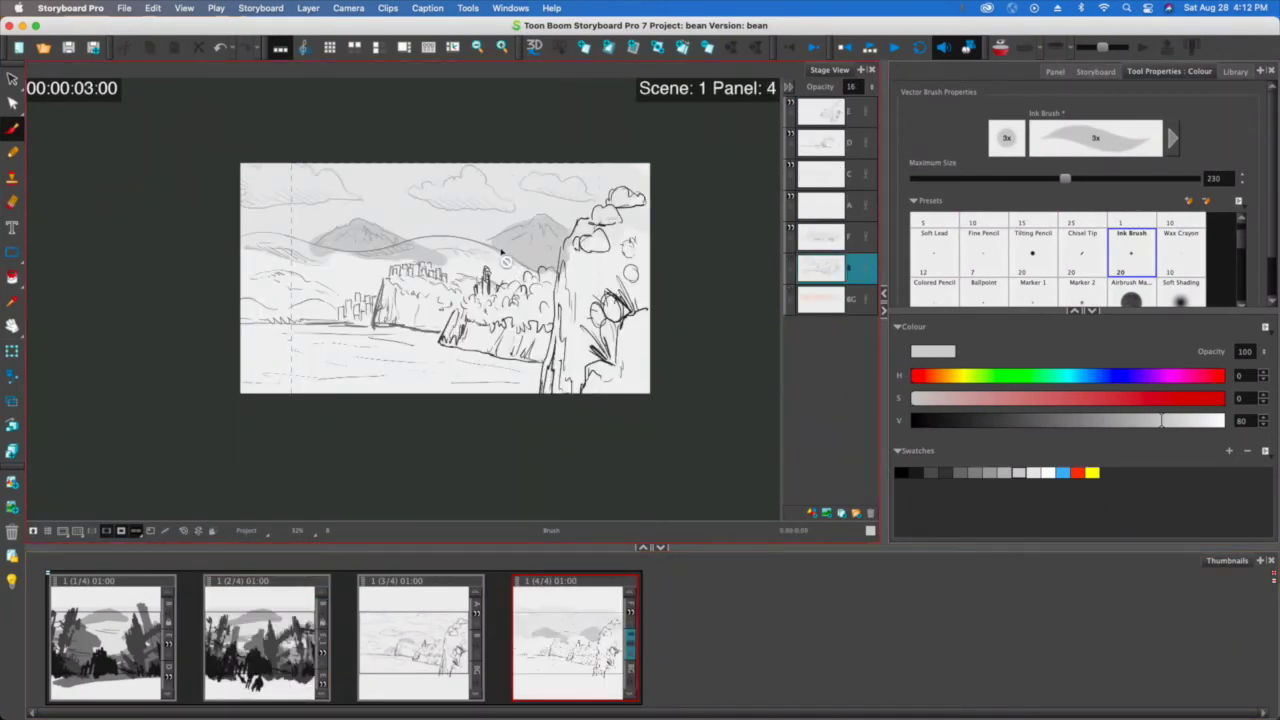
click(835, 237)
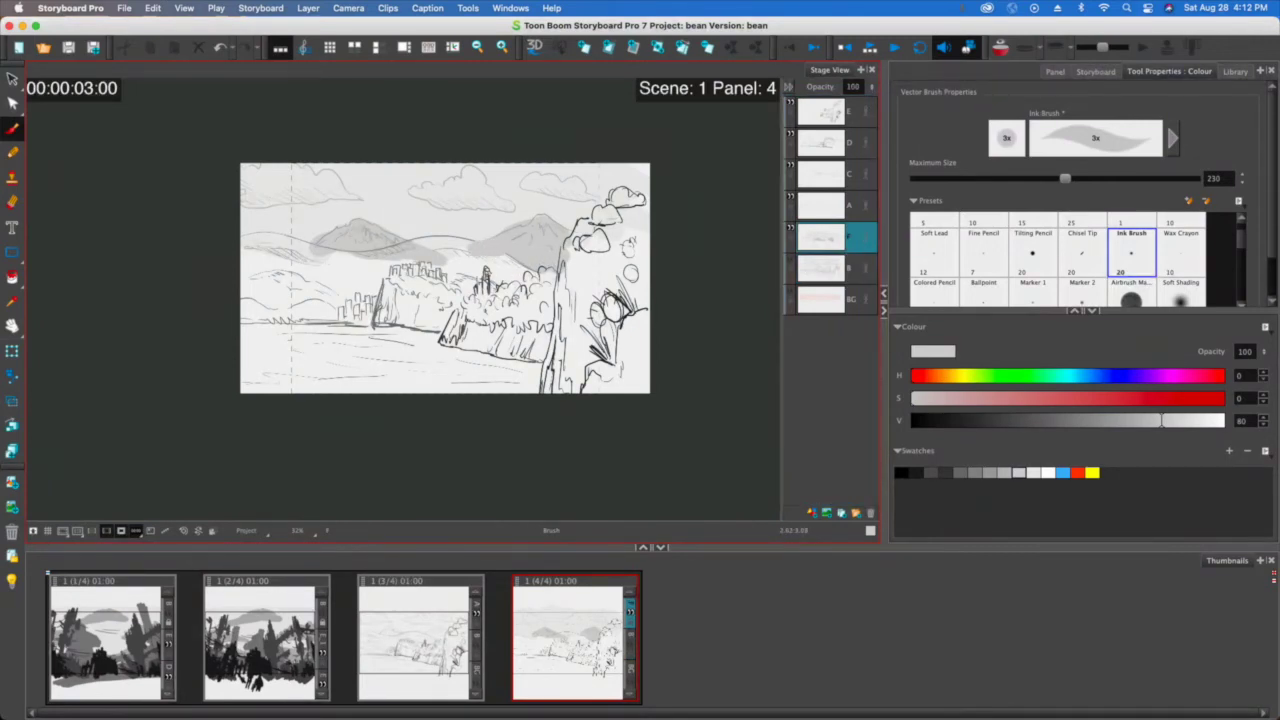
drag(490, 241, 524, 236)
Step: Paint the rolling hills on layer F in grey value 70, and the nearer hills and middle cliff in grey value 60
click(1005, 472)
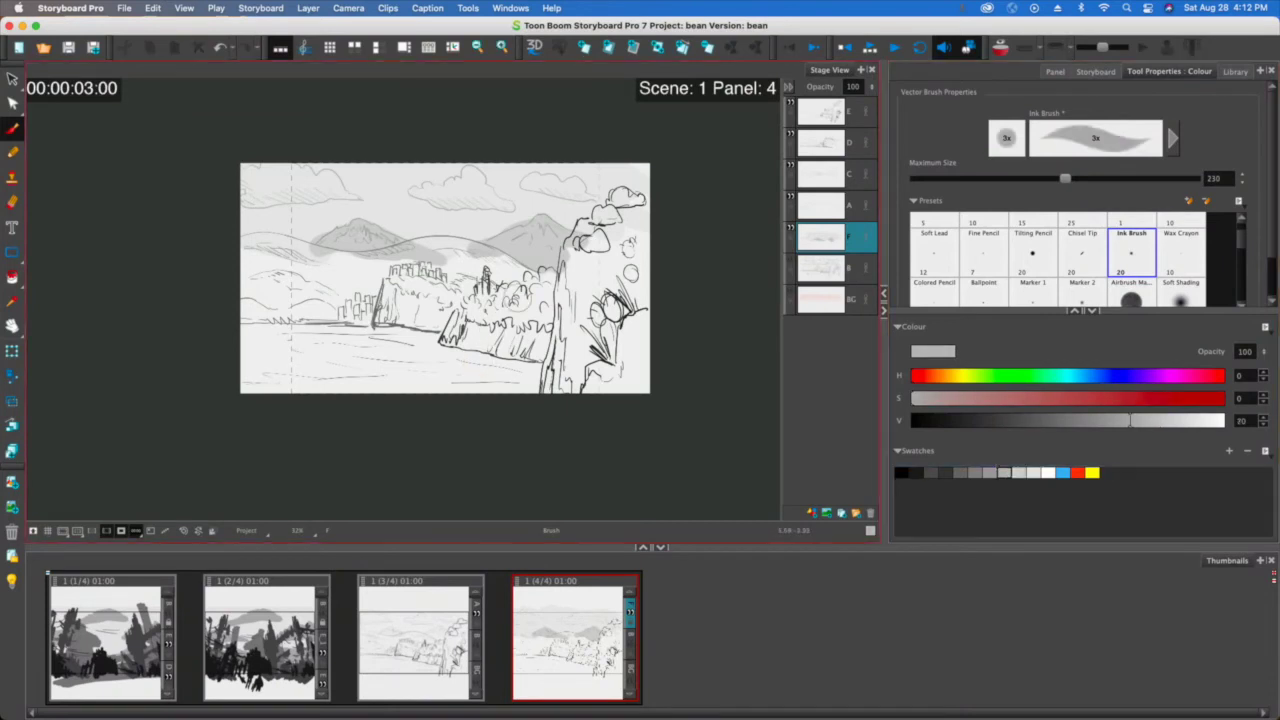
mouse_move(540, 290)
mouse_down()
mouse_move(487, 268)
mouse_move(528, 272)
mouse_move(432, 241)
mouse_move(490, 278)
mouse_move(430, 262)
mouse_move(520, 276)
mouse_move(420, 258)
mouse_move(357, 262)
mouse_move(352, 280)
mouse_move(326, 255)
mouse_move(255, 240)
mouse_move(225, 250)
mouse_move(365, 290)
mouse_move(235, 265)
mouse_move(232, 250)
mouse_move(216, 285)
mouse_move(390, 298)
mouse_up()
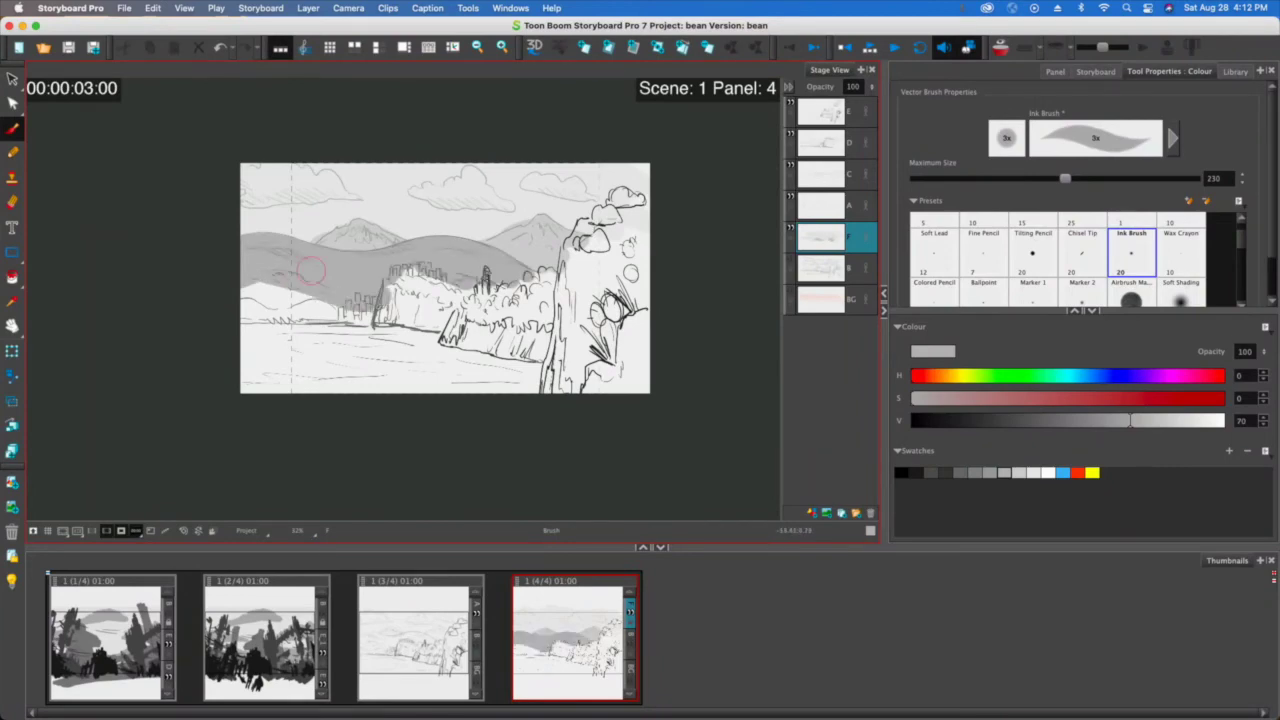
scroll(376, 301, down, 3)
scroll(376, 301, up, 6)
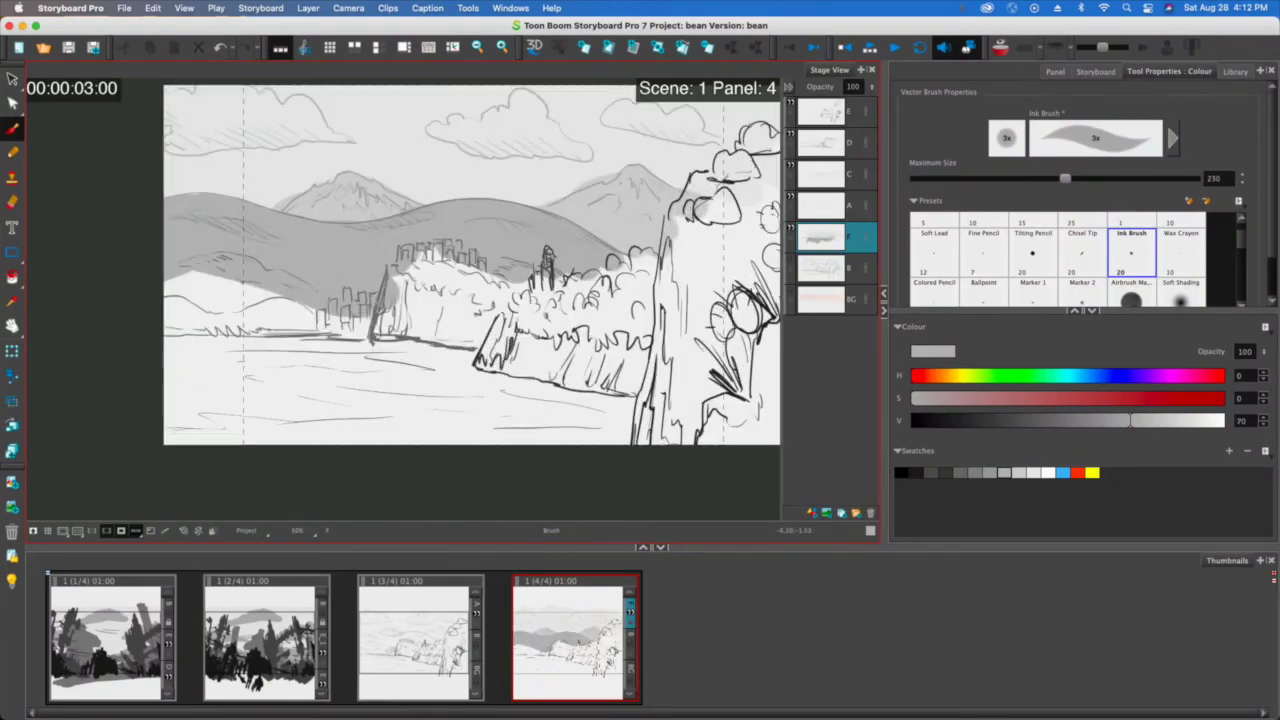
scroll(376, 301, down, 2)
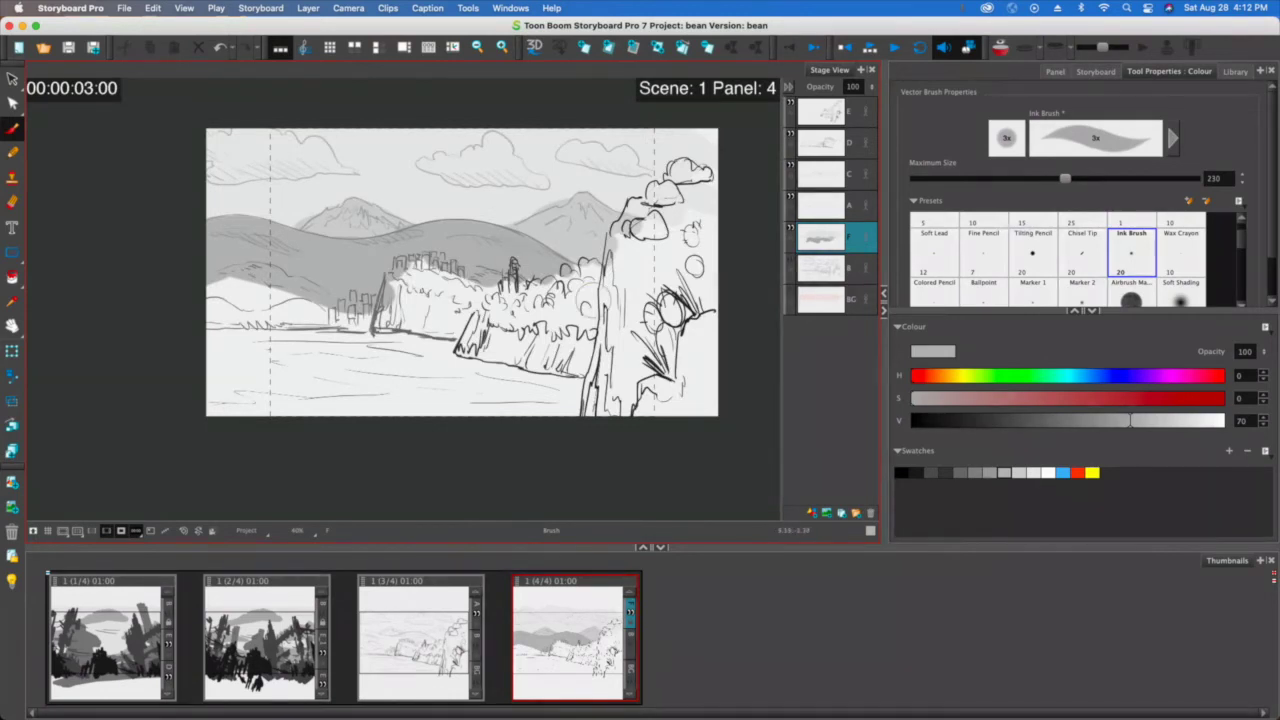
click(990, 472)
mouse_move(292, 300)
mouse_down()
mouse_move(318, 325)
mouse_move(335, 295)
mouse_move(258, 278)
mouse_move(298, 310)
mouse_move(230, 268)
mouse_move(196, 300)
mouse_move(245, 325)
mouse_move(325, 325)
mouse_move(390, 318)
mouse_move(405, 295)
mouse_move(410, 315)
mouse_move(435, 300)
mouse_move(470, 320)
mouse_move(490, 300)
mouse_move(465, 285)
mouse_move(500, 290)
mouse_move(445, 272)
mouse_up()
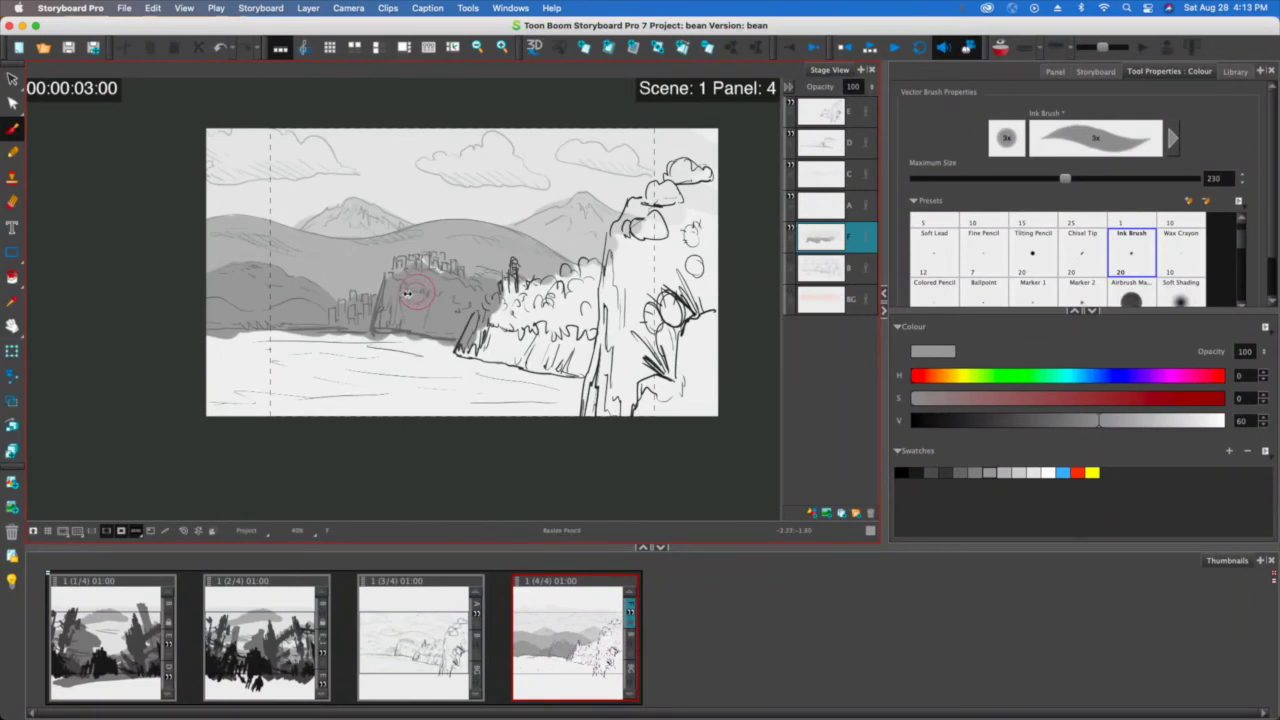
Step: Reduce the Ink Brush to size 97.8 and paint the city buildings on top of and beside the middle cliff in value 60
mouse_move(404, 295)
mouse_down()
mouse_move(393, 296)
mouse_move(402, 266)
mouse_up()
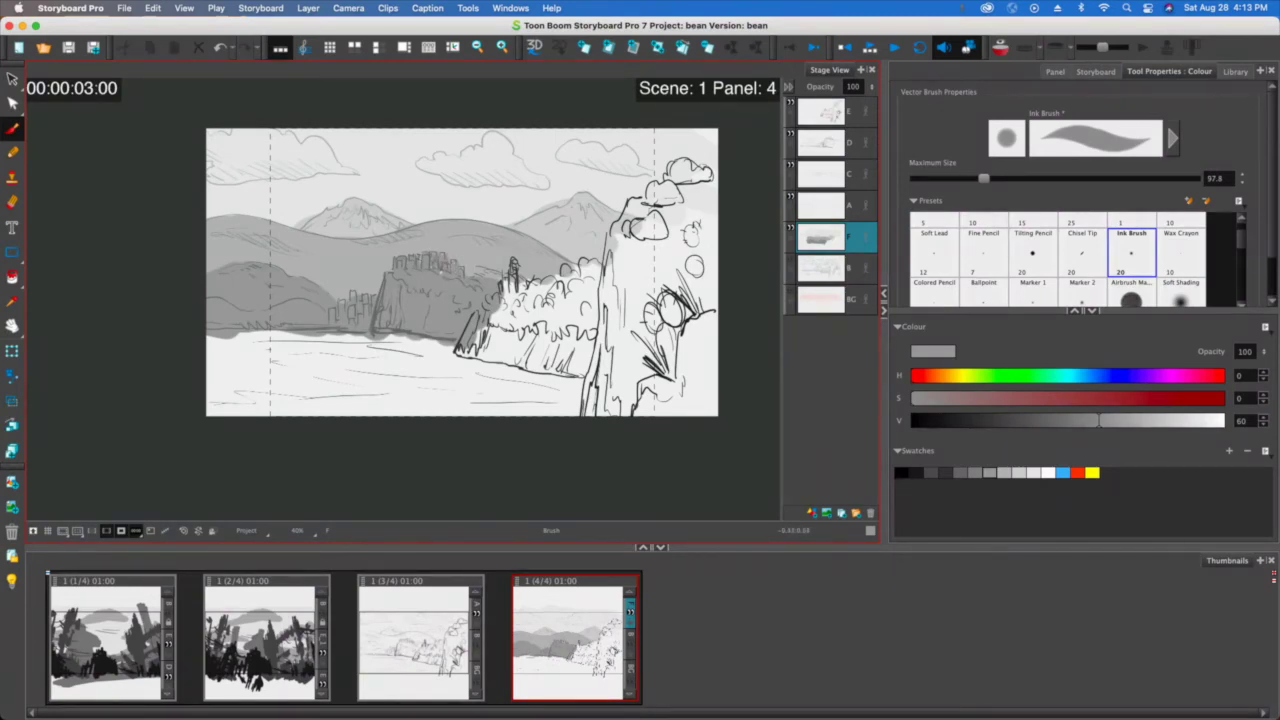
scroll(350, 285, down, 2)
scroll(350, 285, up, 6)
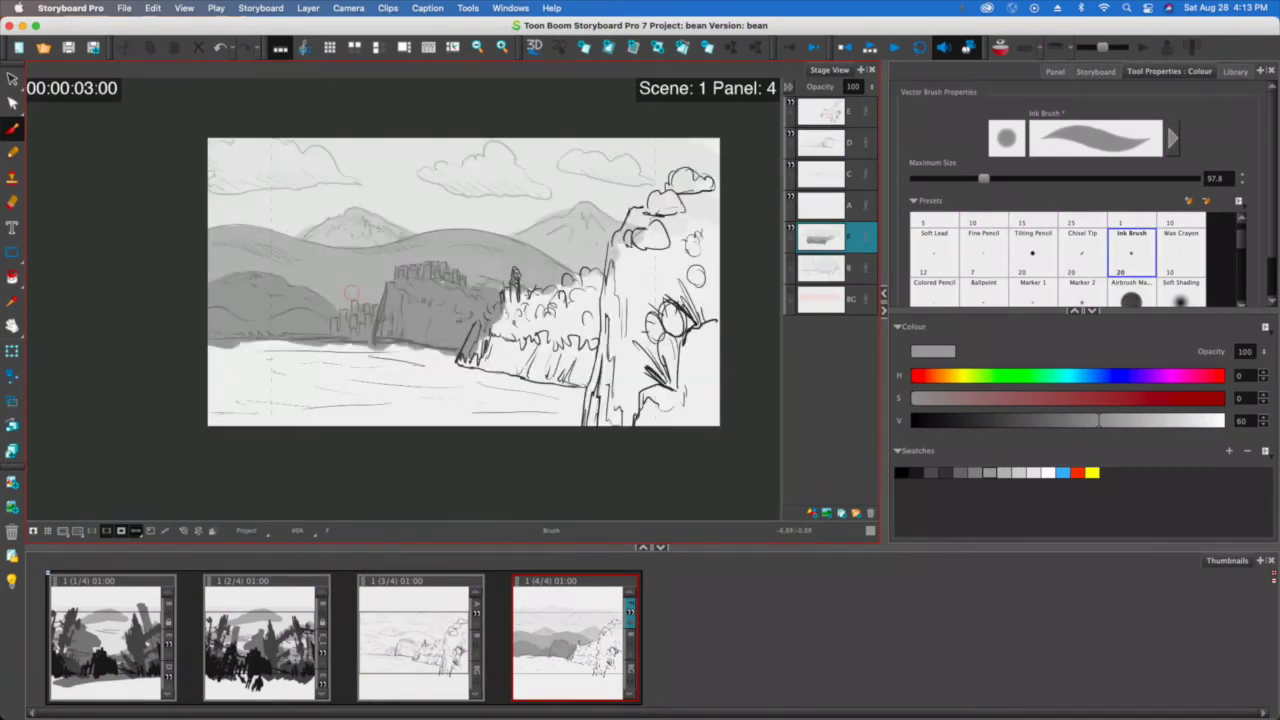
mouse_move(364, 328)
mouse_down()
mouse_move(331, 370)
mouse_move(376, 325)
mouse_move(423, 333)
mouse_move(427, 315)
mouse_move(386, 340)
mouse_move(351, 341)
mouse_move(388, 312)
mouse_move(365, 319)
mouse_move(314, 354)
mouse_up()
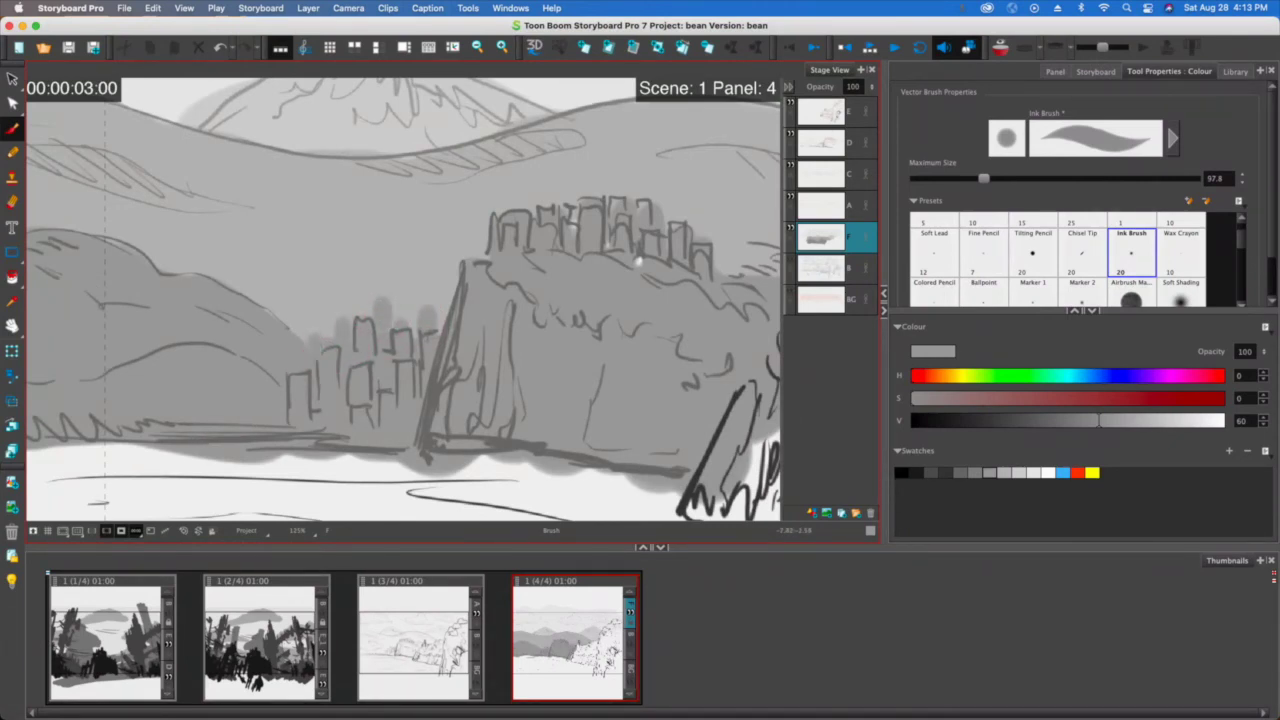
mouse_move(669, 216)
mouse_down()
mouse_move(669, 232)
mouse_move(689, 230)
mouse_move(730, 264)
mouse_up()
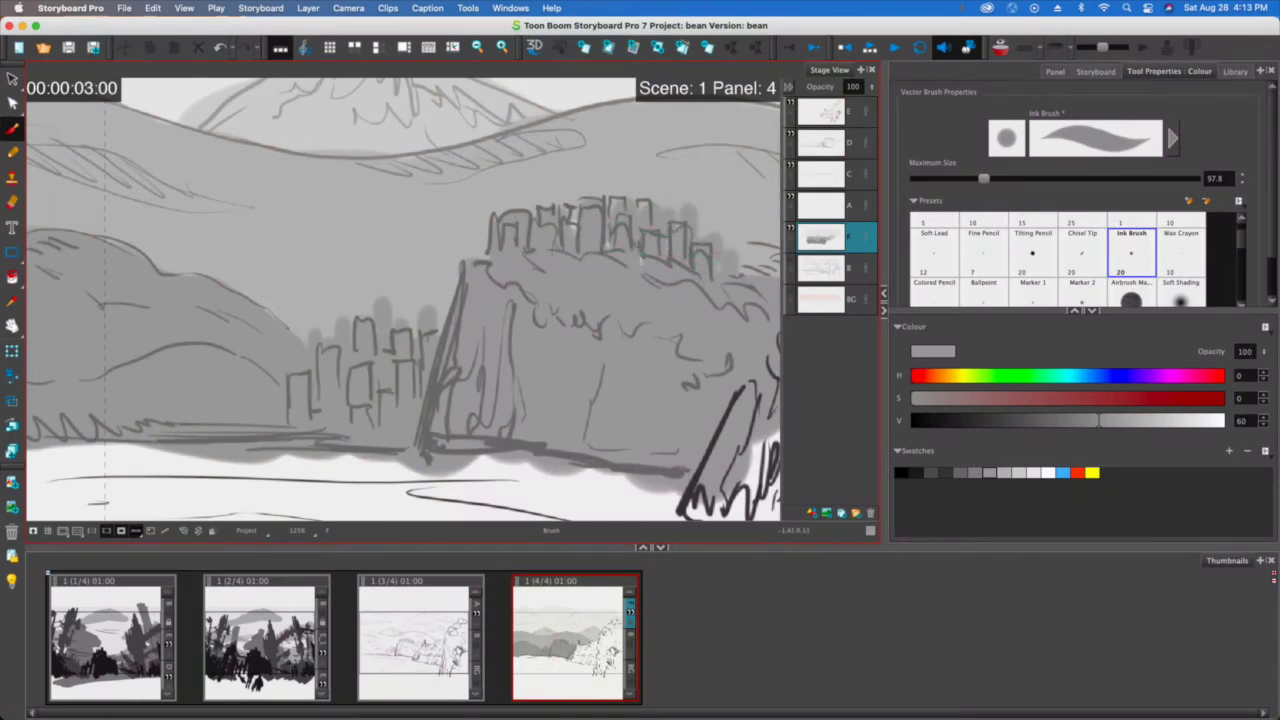
click(587, 195)
mouse_move(528, 222)
mouse_down()
mouse_move(499, 238)
mouse_move(498, 203)
mouse_move(480, 258)
mouse_up()
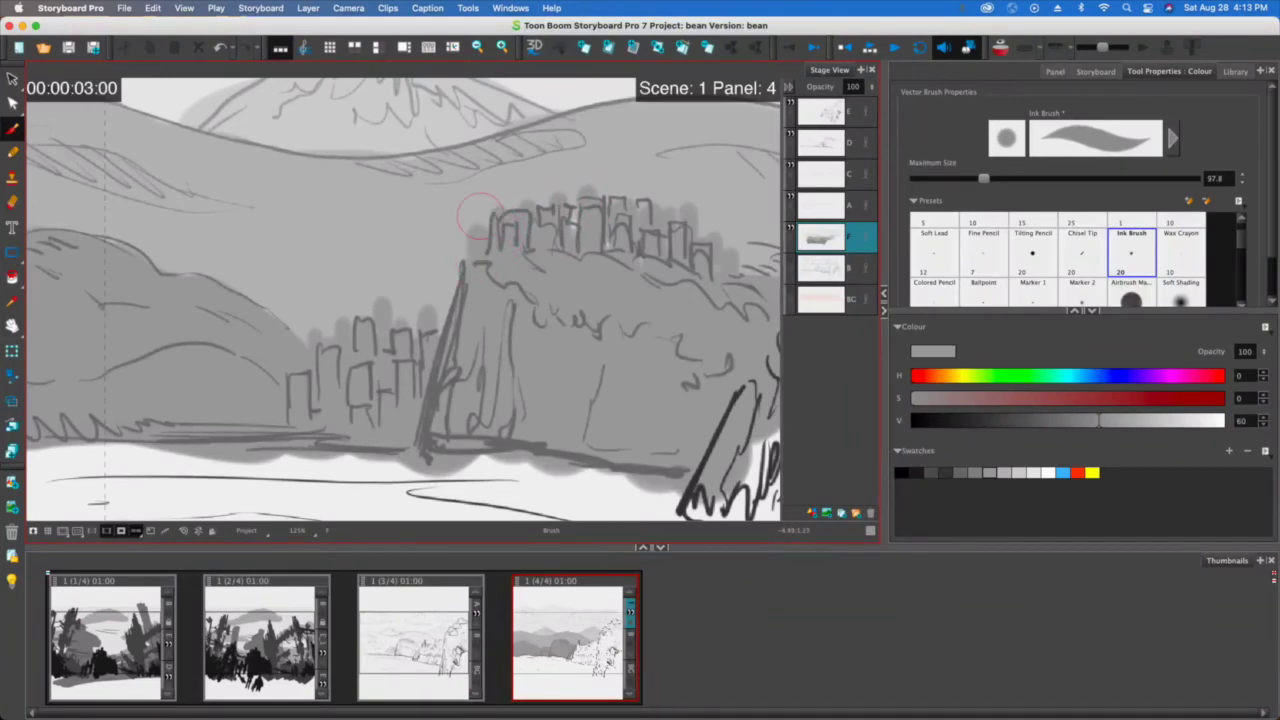
Step: Paint the tree-covered headland and the water in grey value 50, leaving light horizontal gaps between the water strokes
scroll(275, 385, down, 2)
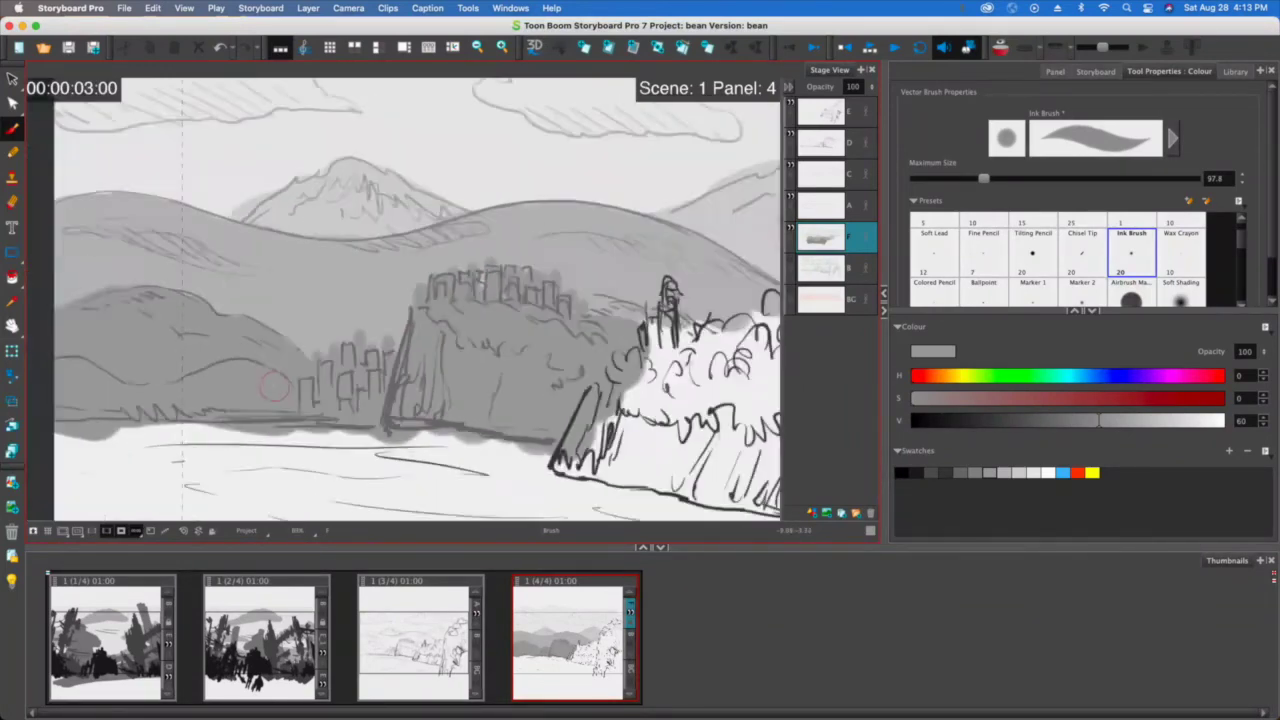
scroll(275, 385, down, 3)
scroll(275, 385, up, 1)
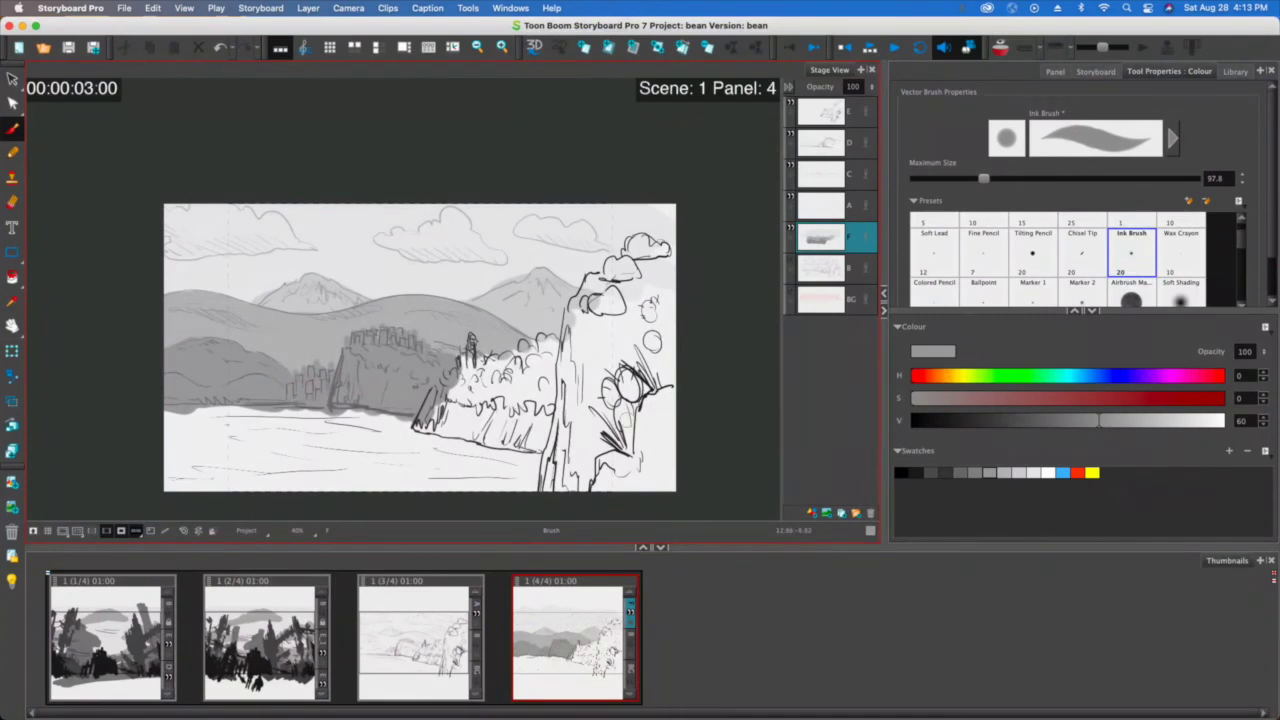
click(975, 473)
mouse_move(527, 420)
mouse_down()
mouse_move(535, 437)
mouse_move(551, 400)
mouse_move(521, 440)
mouse_move(422, 415)
mouse_move(480, 400)
mouse_move(456, 385)
mouse_move(476, 346)
mouse_move(470, 415)
mouse_move(500, 372)
mouse_move(542, 348)
mouse_move(540, 392)
mouse_move(518, 385)
mouse_move(545, 350)
mouse_move(525, 425)
mouse_move(493, 417)
mouse_move(528, 424)
mouse_up()
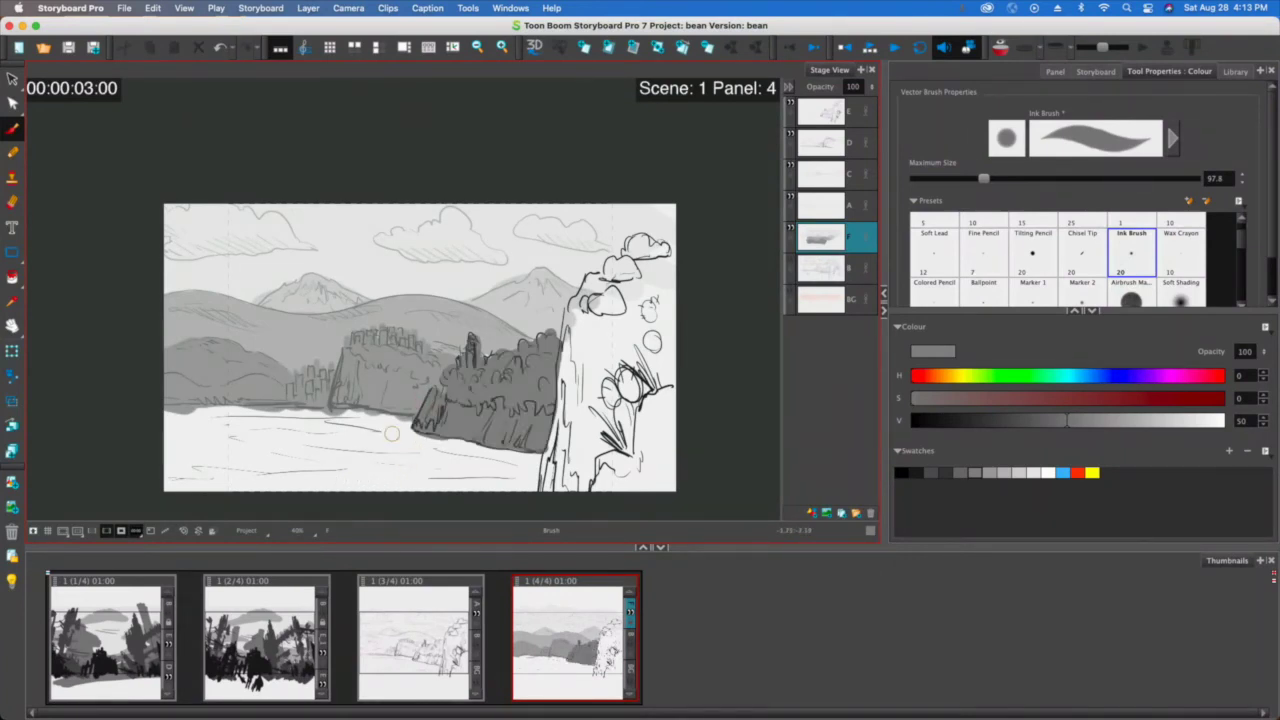
mouse_move(415, 428)
mouse_down()
mouse_move(345, 412)
mouse_move(165, 408)
mouse_move(390, 425)
mouse_move(258, 428)
mouse_move(400, 442)
mouse_move(490, 470)
mouse_move(410, 450)
mouse_move(175, 452)
mouse_move(515, 490)
mouse_move(540, 465)
mouse_move(300, 440)
mouse_move(430, 426)
mouse_move(150, 407)
mouse_move(250, 435)
mouse_move(140, 456)
mouse_move(290, 496)
mouse_move(270, 458)
mouse_move(390, 450)
mouse_move(165, 428)
mouse_move(534, 488)
mouse_move(537, 452)
mouse_up()
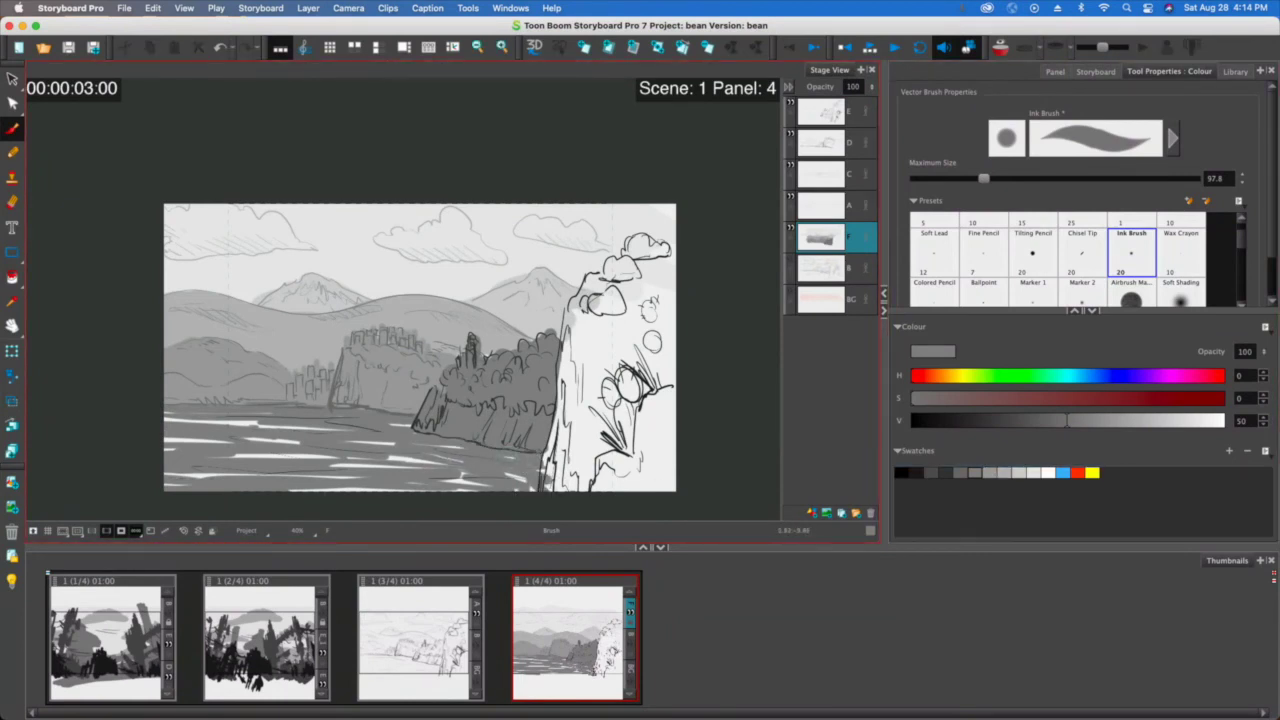
Step: Add lighter horizontal ripple strokes in grey value 60 across the water on layer F
click(989, 472)
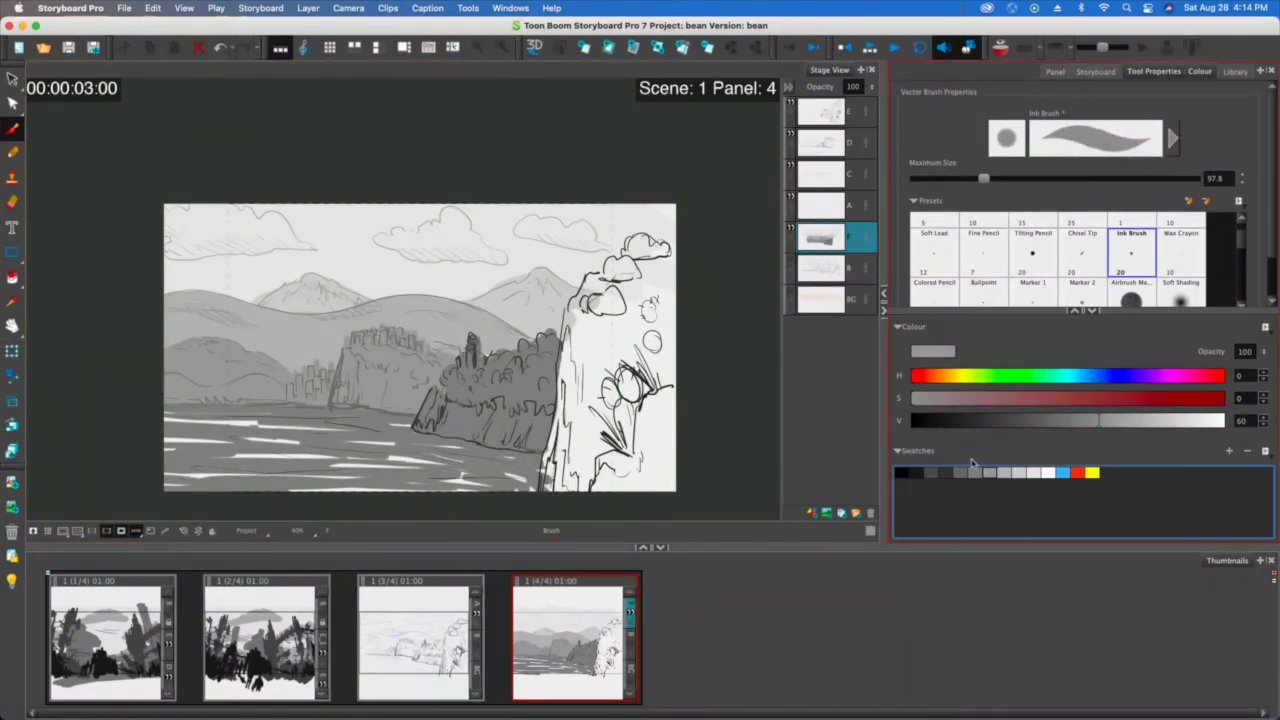
mouse_move(394, 466)
mouse_down()
mouse_move(312, 462)
mouse_move(241, 481)
mouse_up()
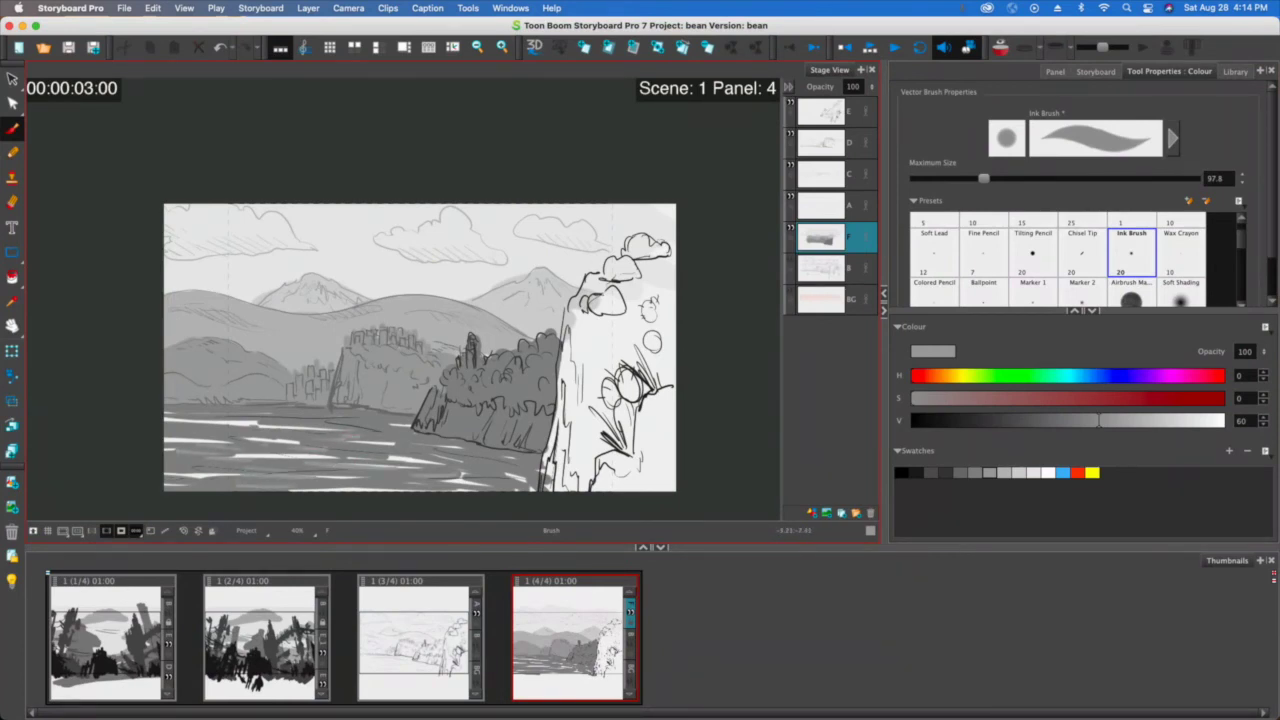
drag(384, 428, 304, 431)
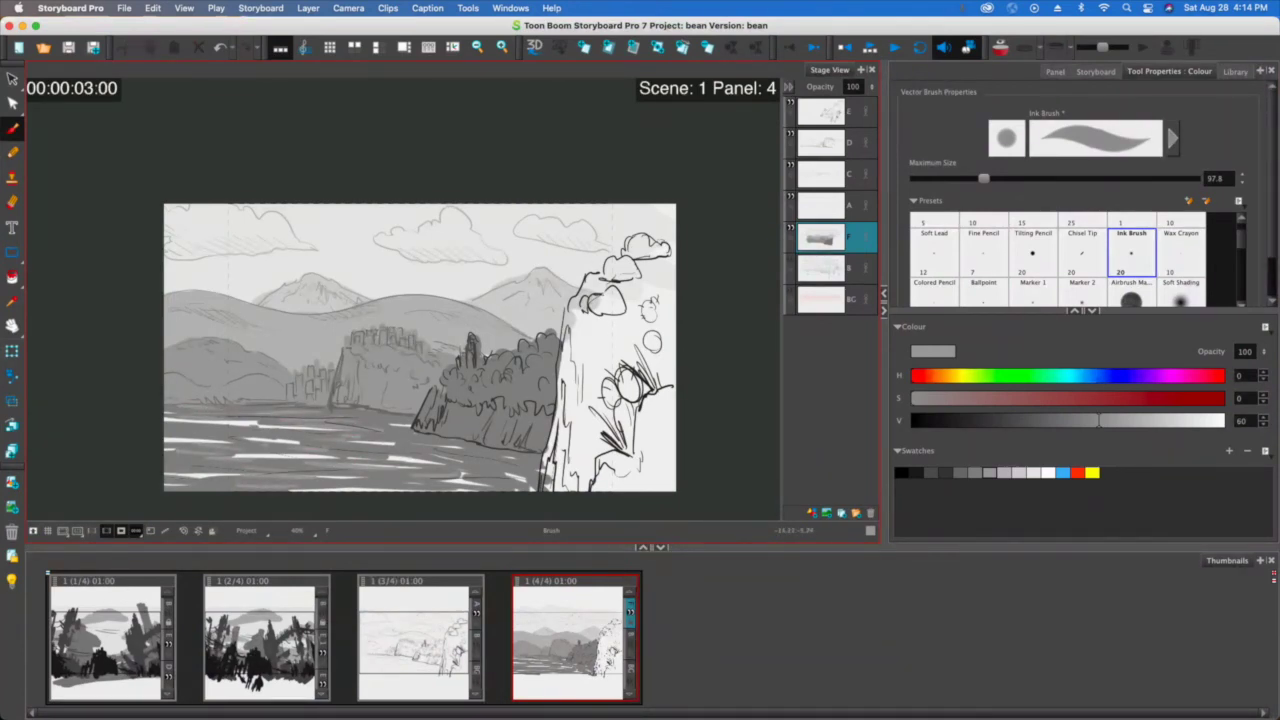
drag(220, 430, 156, 431)
drag(208, 456, 146, 454)
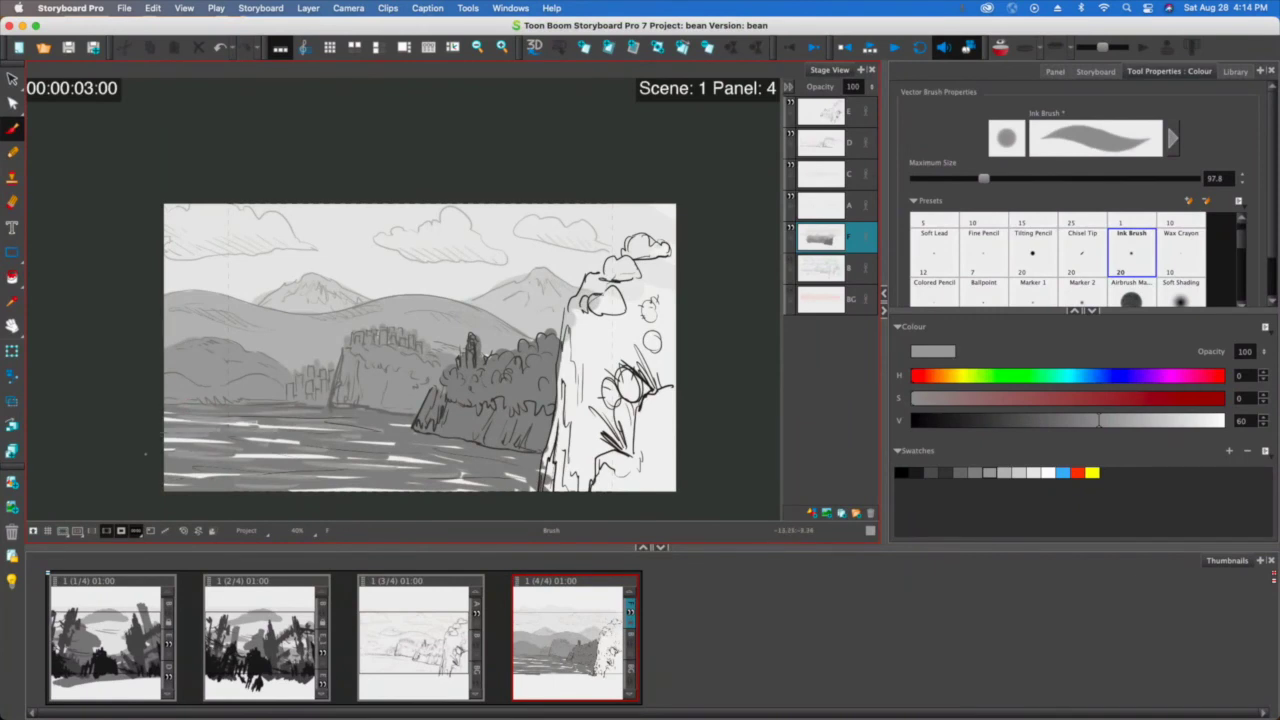
drag(398, 413, 256, 406)
drag(522, 481, 434, 487)
drag(514, 503, 495, 499)
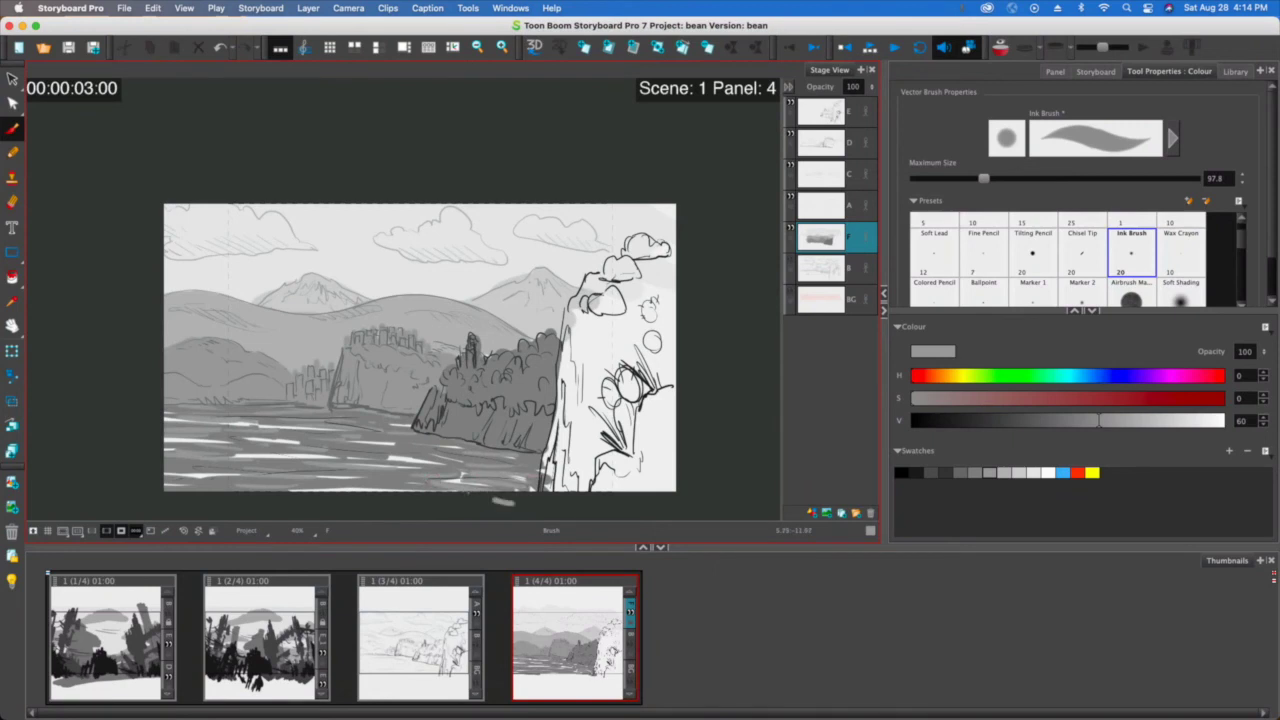
Step: Paint the large foreground cliff on layer F in grey value 20, and its bushes and plants in value 10
click(938, 471)
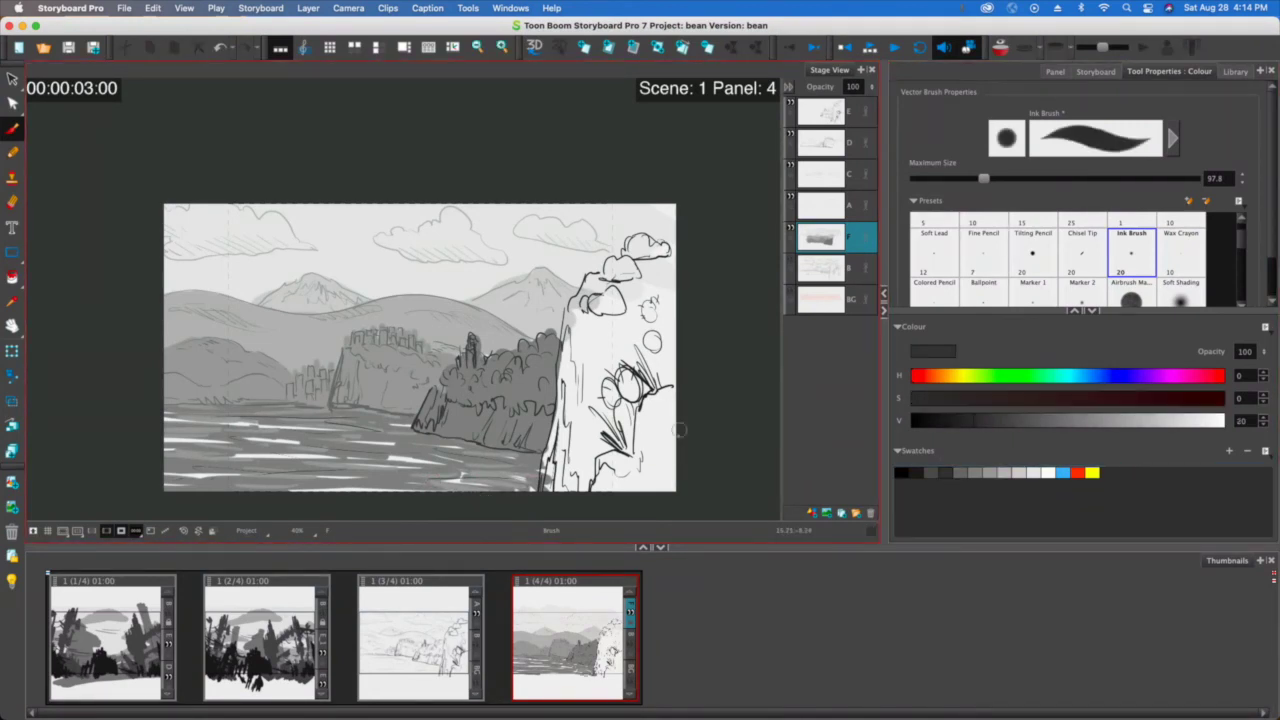
mouse_move(676, 448)
mouse_down()
mouse_move(650, 362)
mouse_move(632, 488)
mouse_move(606, 356)
mouse_move(584, 490)
mouse_move(562, 360)
mouse_up()
mouse_move(600, 460)
mouse_down()
mouse_move(660, 370)
mouse_move(544, 488)
mouse_up()
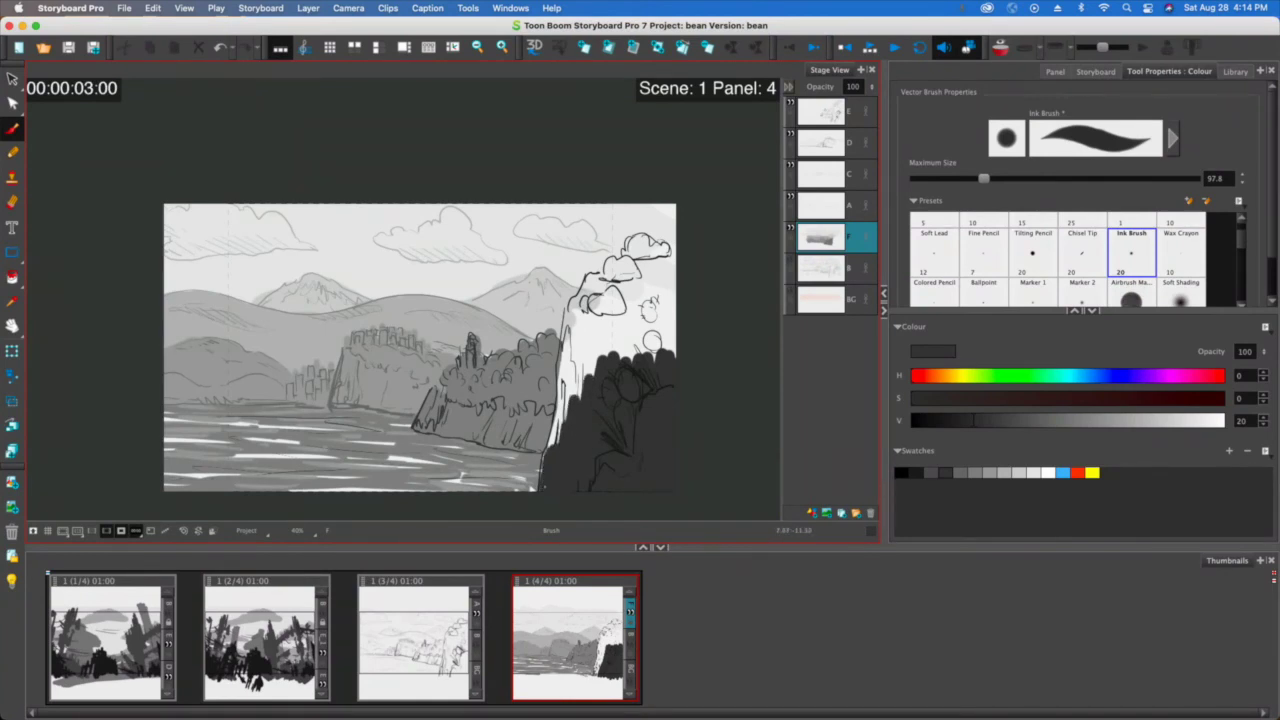
mouse_move(575, 374)
mouse_down()
mouse_move(556, 442)
mouse_move(588, 295)
mouse_move(670, 300)
mouse_move(665, 350)
mouse_up()
mouse_move(670, 260)
mouse_down()
mouse_move(656, 268)
mouse_move(660, 248)
mouse_move(640, 248)
mouse_move(624, 278)
mouse_move(613, 264)
mouse_move(606, 280)
mouse_up()
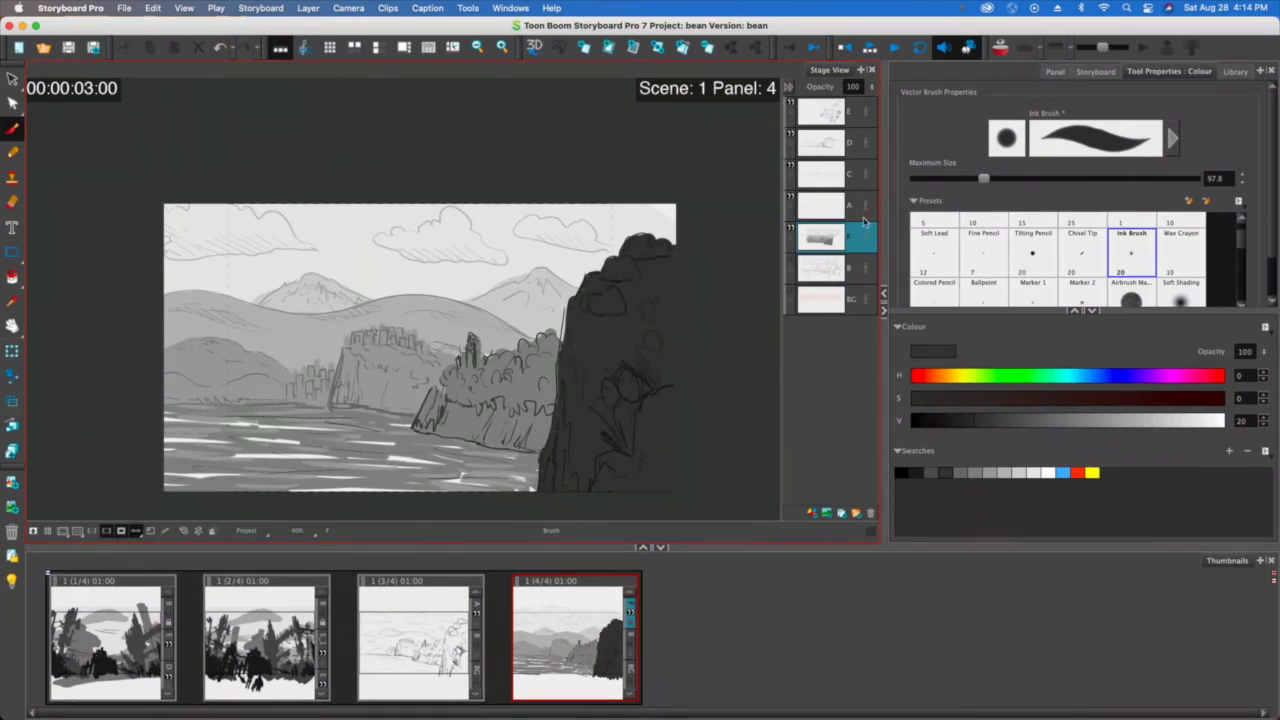
mouse_move(671, 443)
mouse_down()
mouse_move(670, 406)
mouse_move(642, 430)
mouse_move(668, 386)
mouse_move(679, 392)
mouse_move(646, 413)
mouse_move(634, 457)
mouse_move(612, 472)
mouse_move(597, 461)
mouse_move(631, 421)
mouse_up()
mouse_move(606, 380)
mouse_down()
mouse_move(675, 338)
mouse_move(682, 349)
mouse_move(650, 314)
mouse_move(642, 341)
mouse_move(639, 322)
mouse_move(670, 293)
mouse_move(652, 321)
mouse_up()
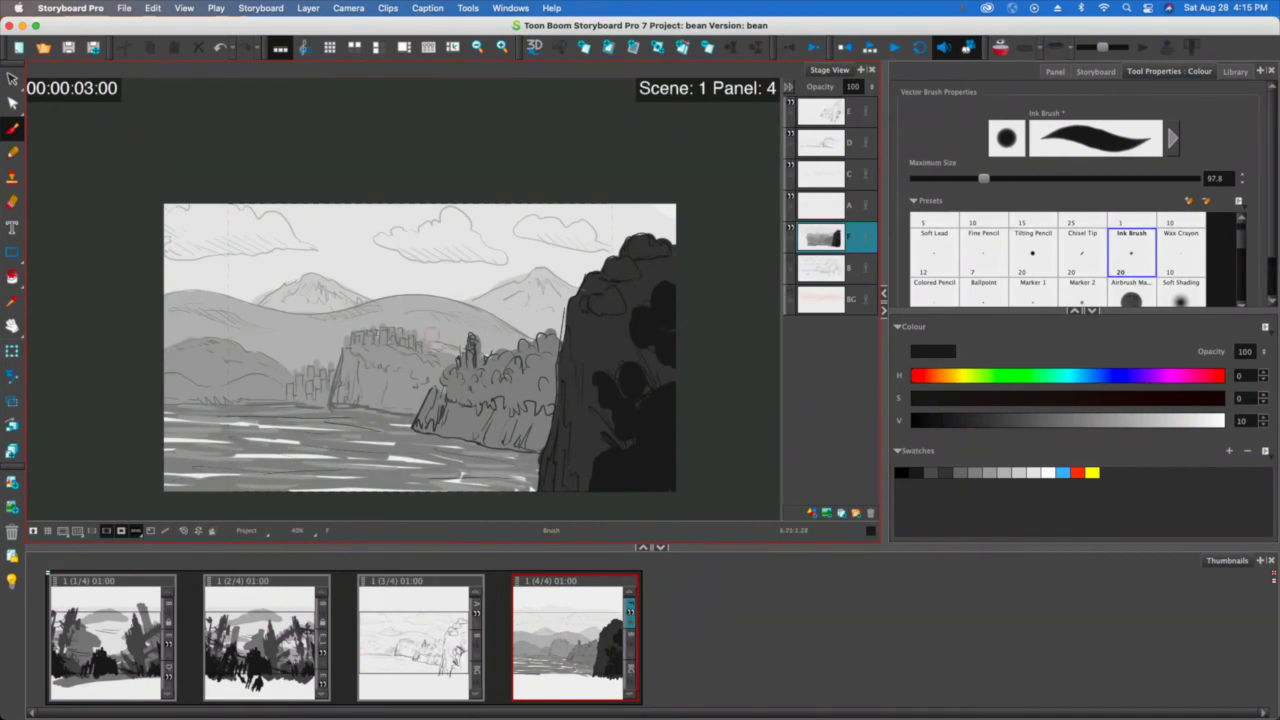
Step: Toggle the visibility of layer F off and on to compare the grey values with the bare line sketch
click(797, 235)
click(795, 233)
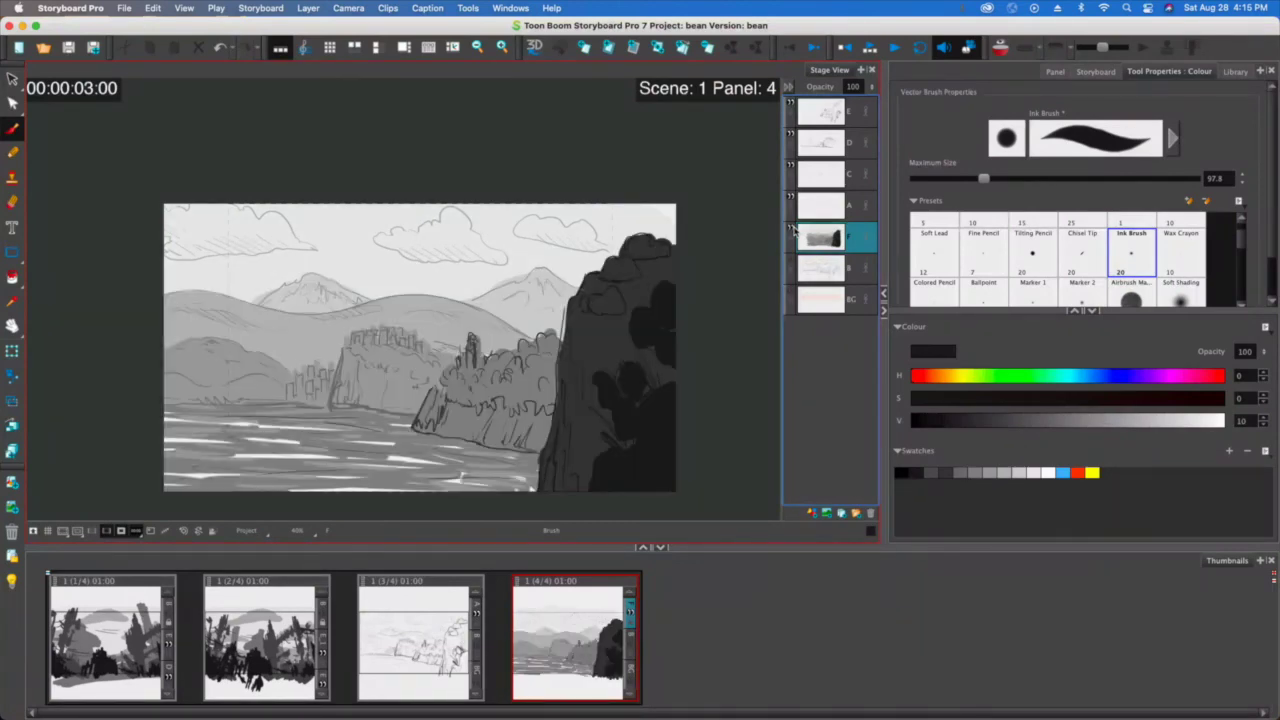
click(795, 233)
click(795, 233)
click(795, 233)
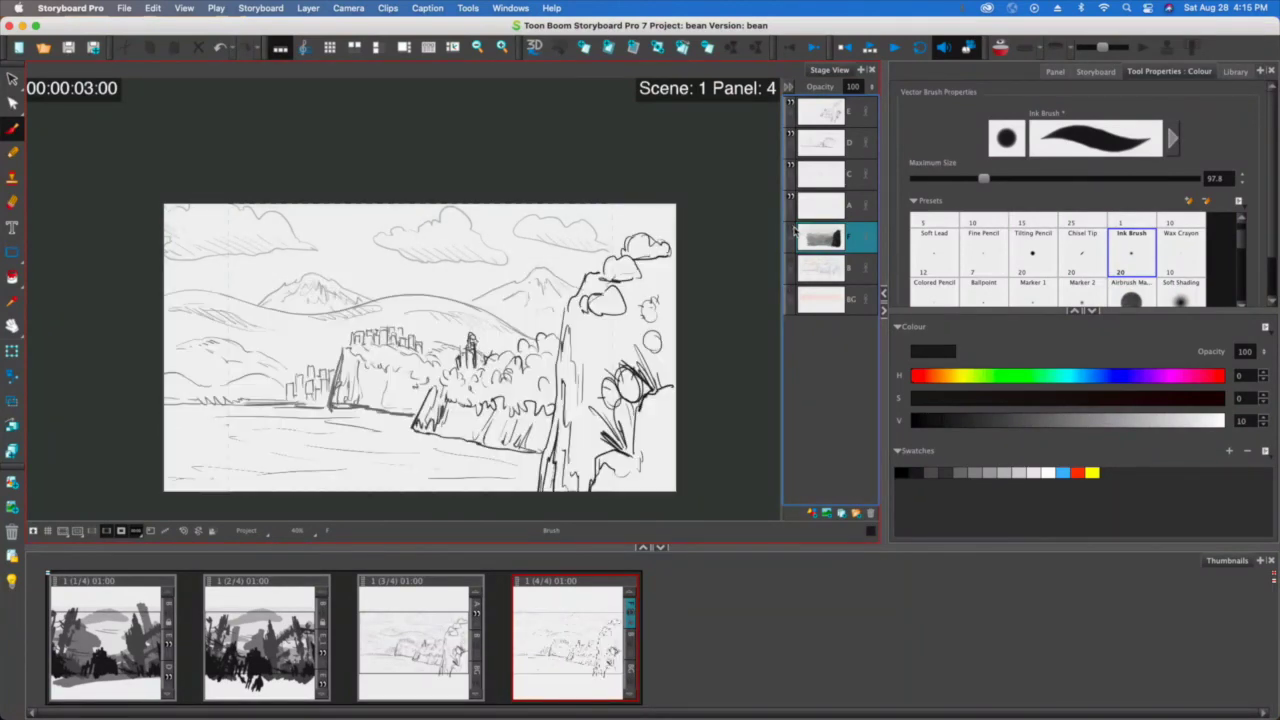
click(794, 232)
click(794, 232)
click(794, 232)
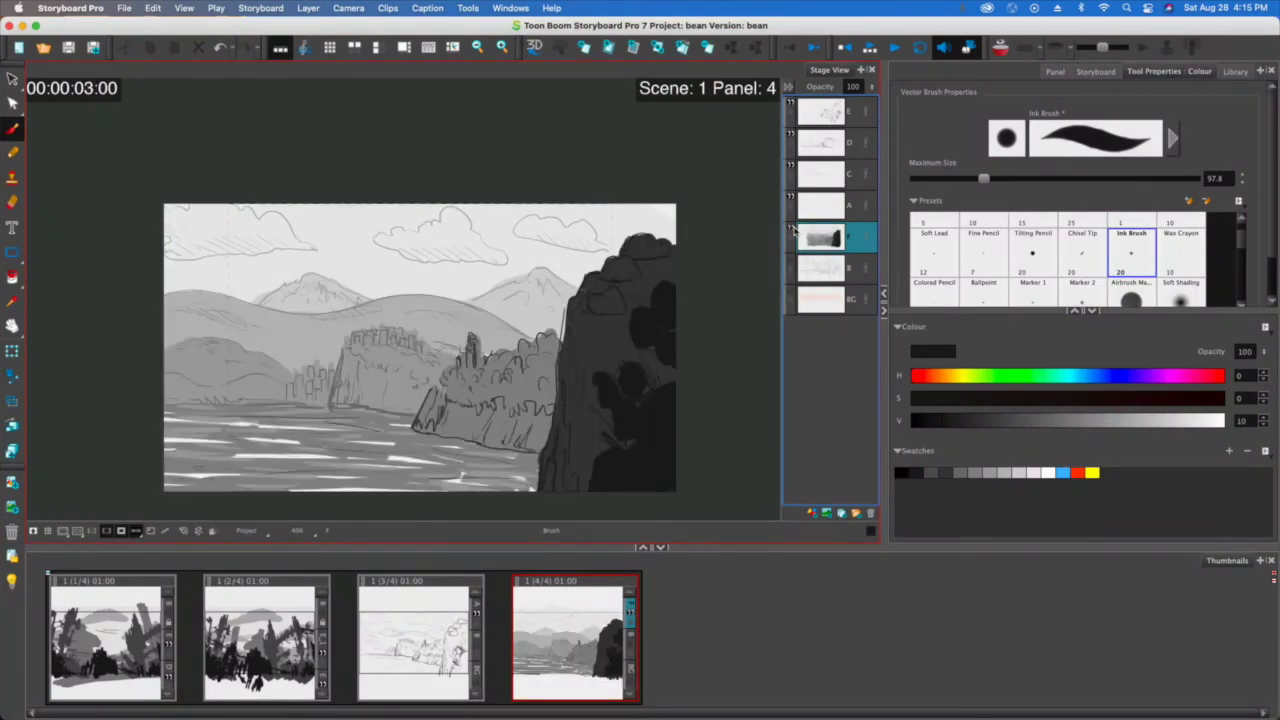